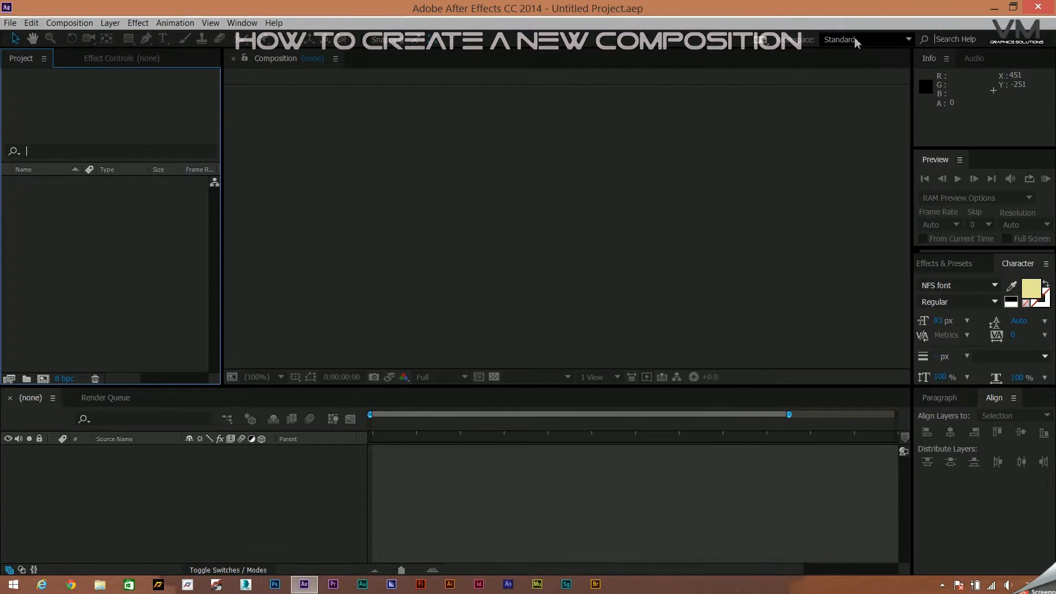
{"action": "left_click", "coordinate": [886, 40]}
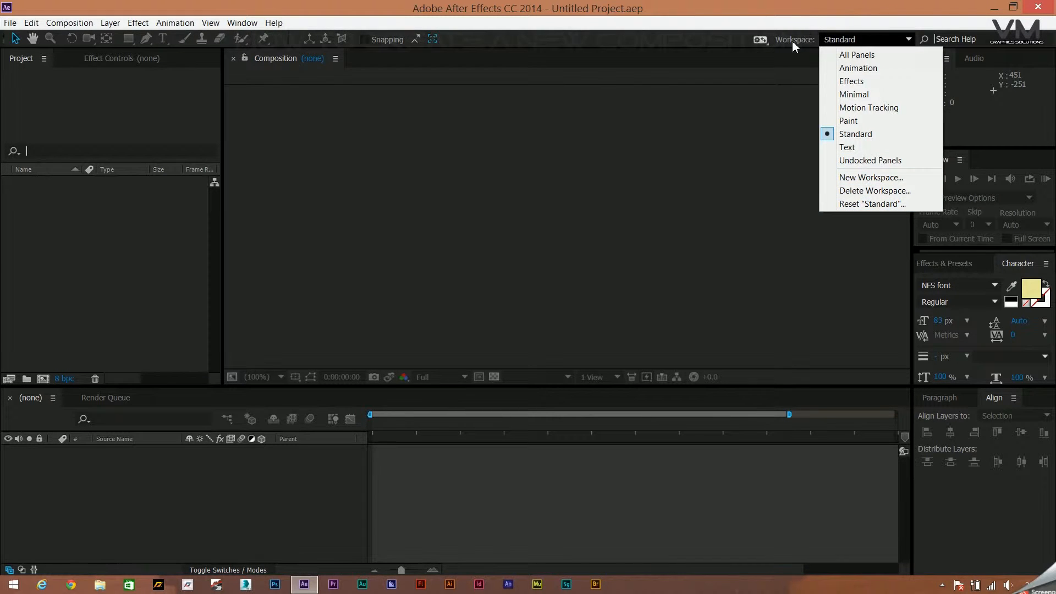
{"action": "left_click", "coordinate": [846, 42]}
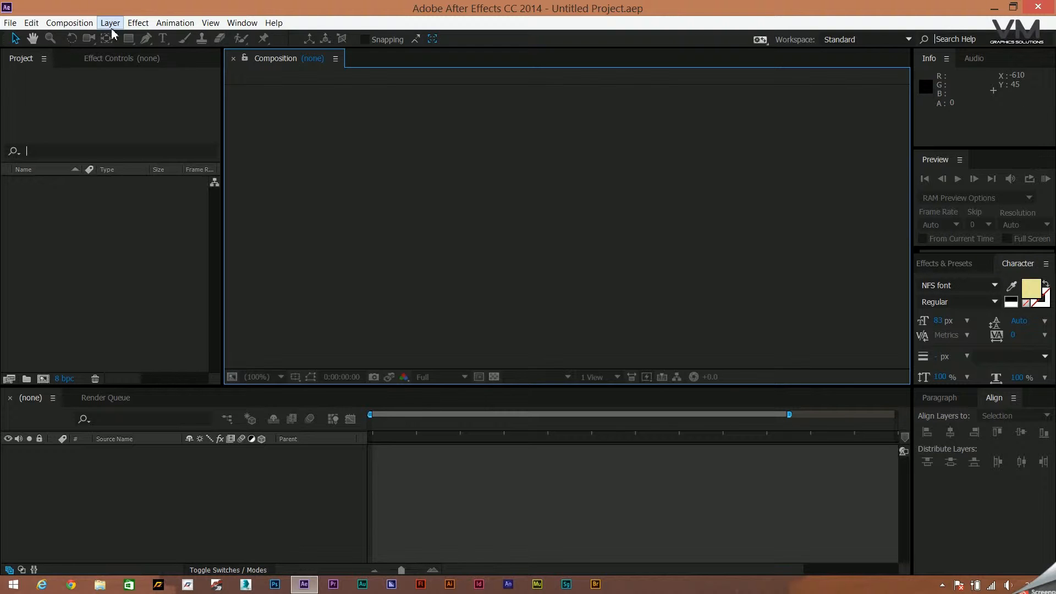
{"action": "left_click", "coordinate": [71, 23]}
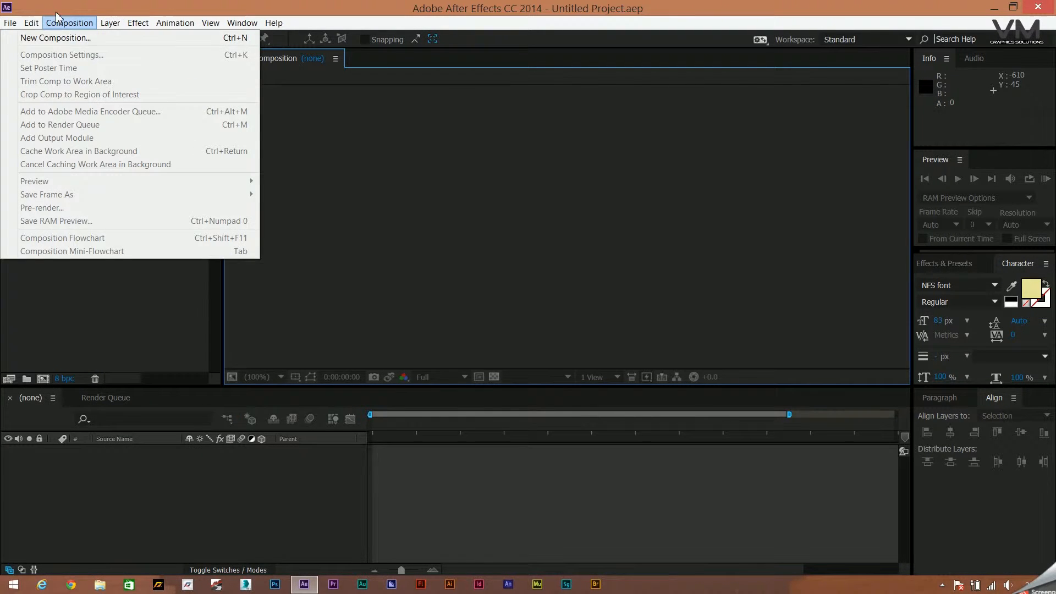
{"action": "left_click", "coordinate": [80, 40]}
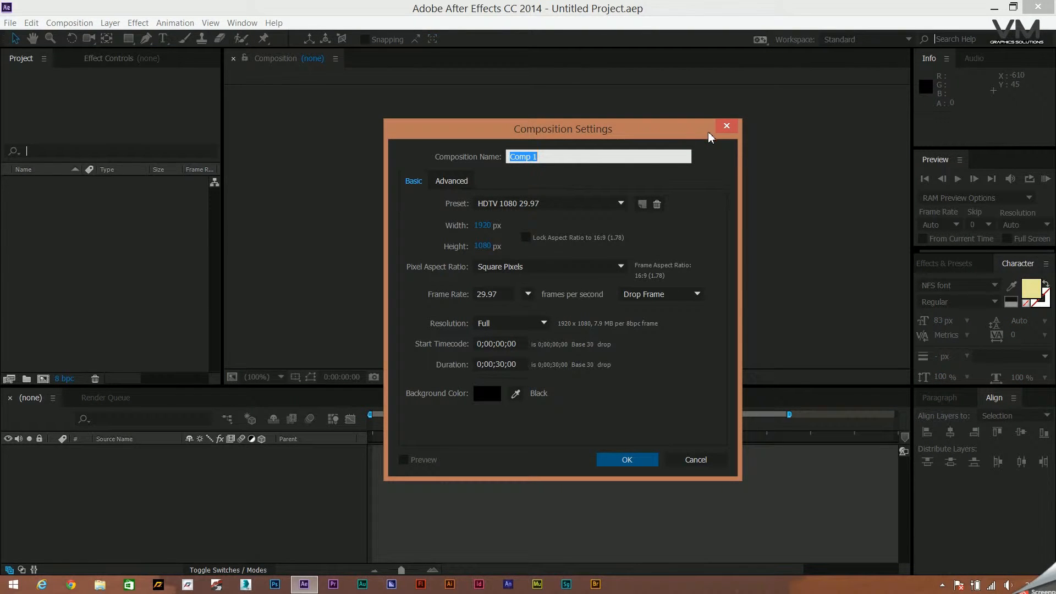
{"action": "left_click", "coordinate": [735, 130]}
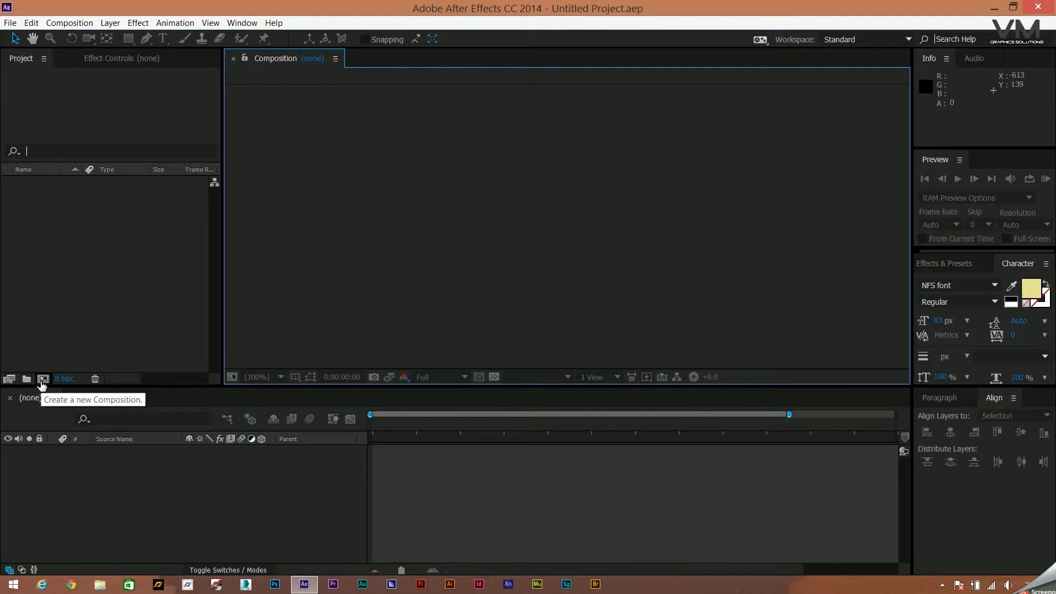
- Start a new composition from the project and name it "demo"
{"action": "left_click", "coordinate": [19, 73]}
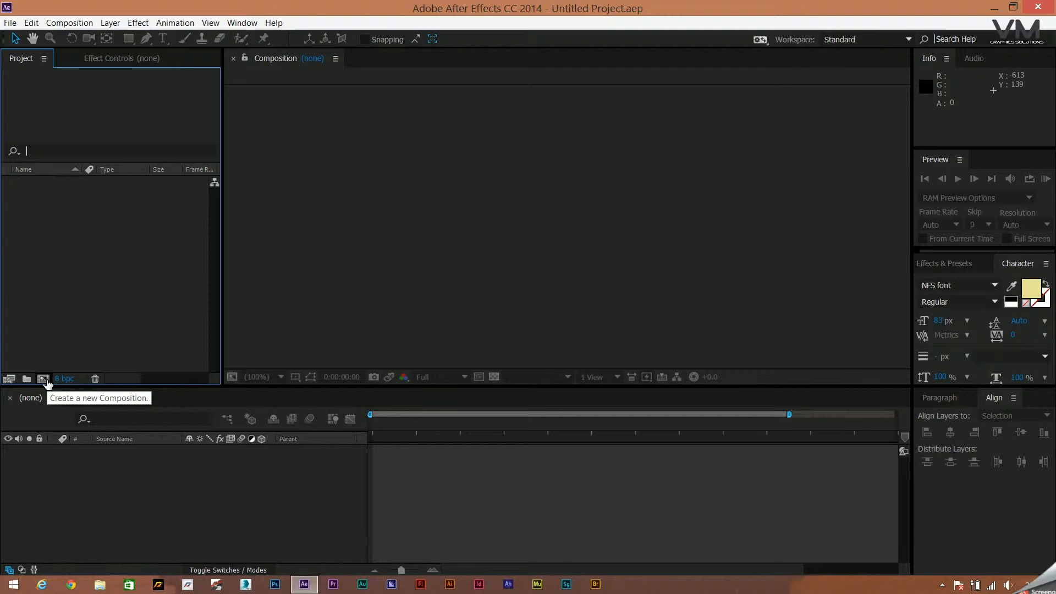
{"action": "left_click", "coordinate": [44, 379]}
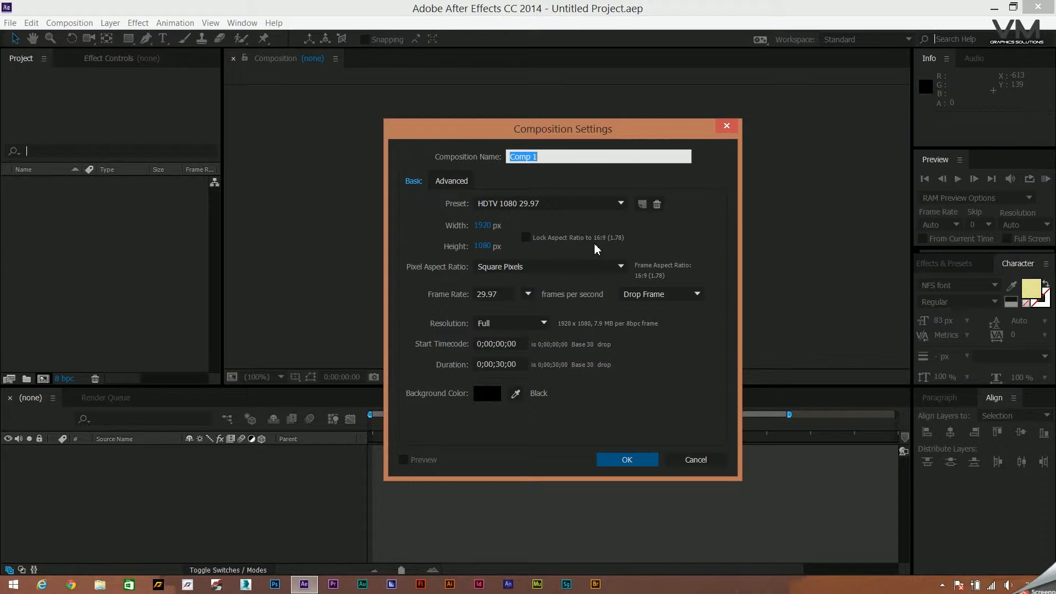
{"action": "type", "text": "z"}
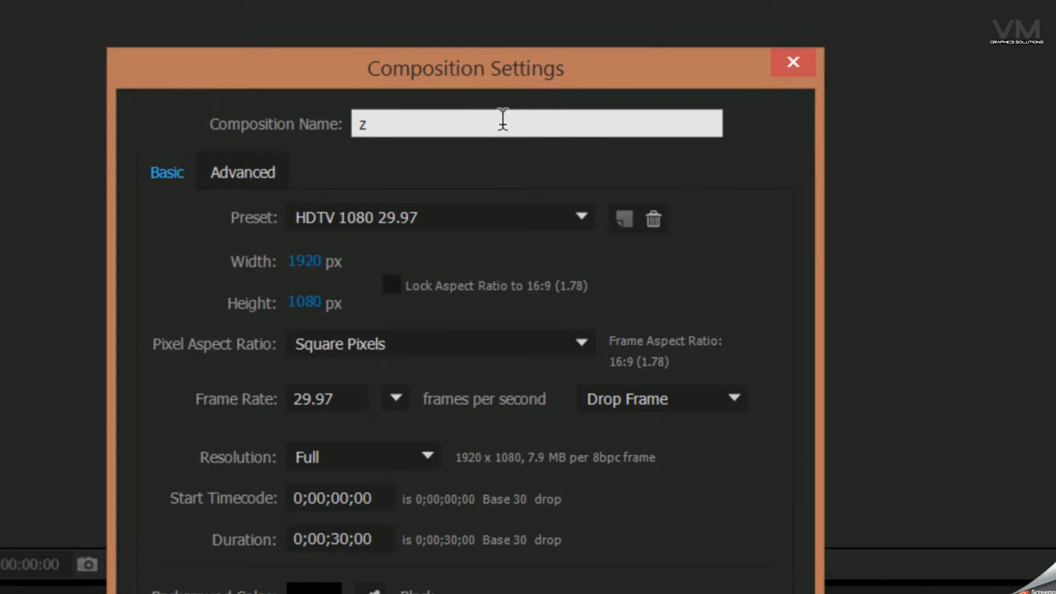
{"action": "key", "text": "ctrl+a"}
{"action": "type", "text": "demo"}
{"action": "left_click", "coordinate": [251, 186]}
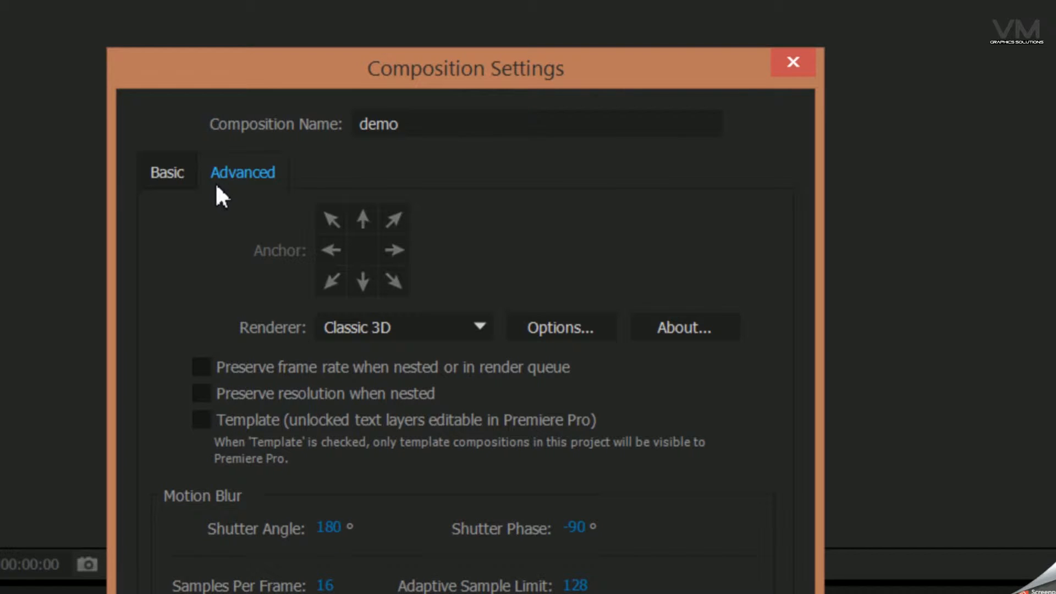
{"action": "left_click", "coordinate": [154, 186]}
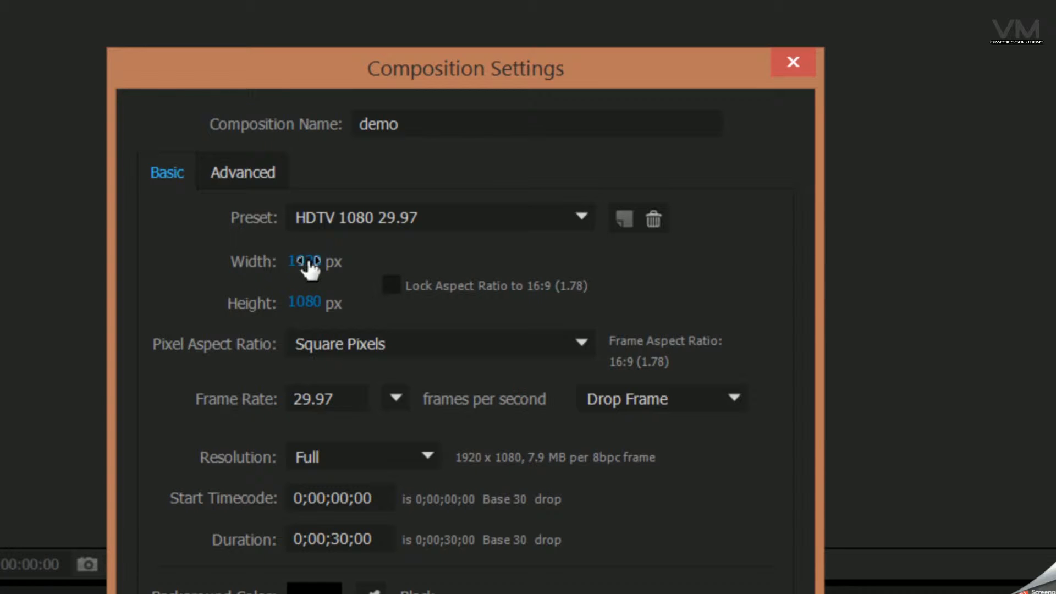
- Try the NTSC D1 preset for the composition and switch back to HDTV 1080 29.97
{"action": "left_click", "coordinate": [326, 221]}
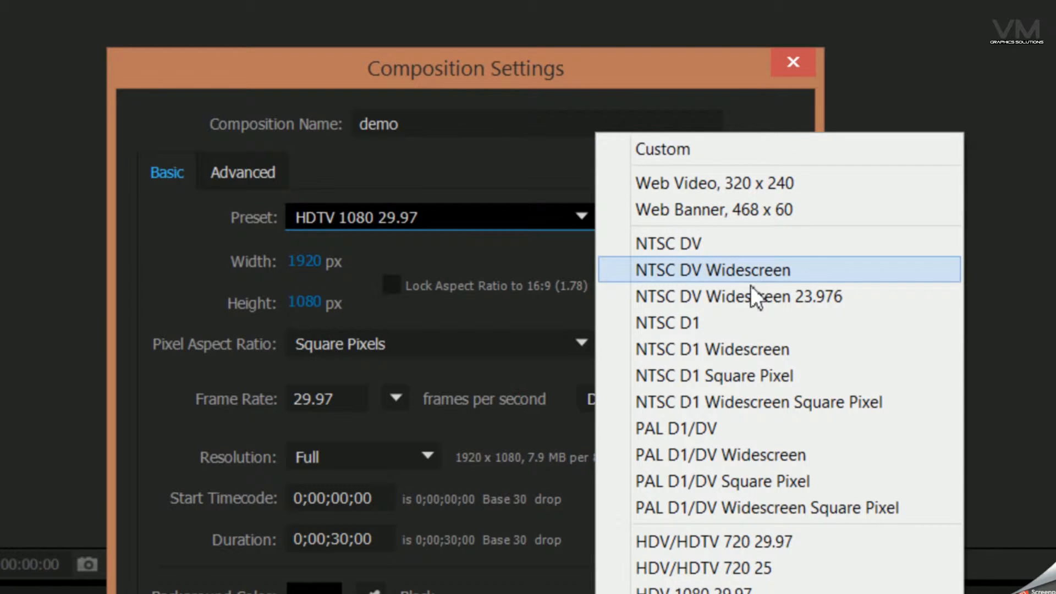
{"action": "left_click", "coordinate": [754, 323]}
{"action": "left_click", "coordinate": [513, 219]}
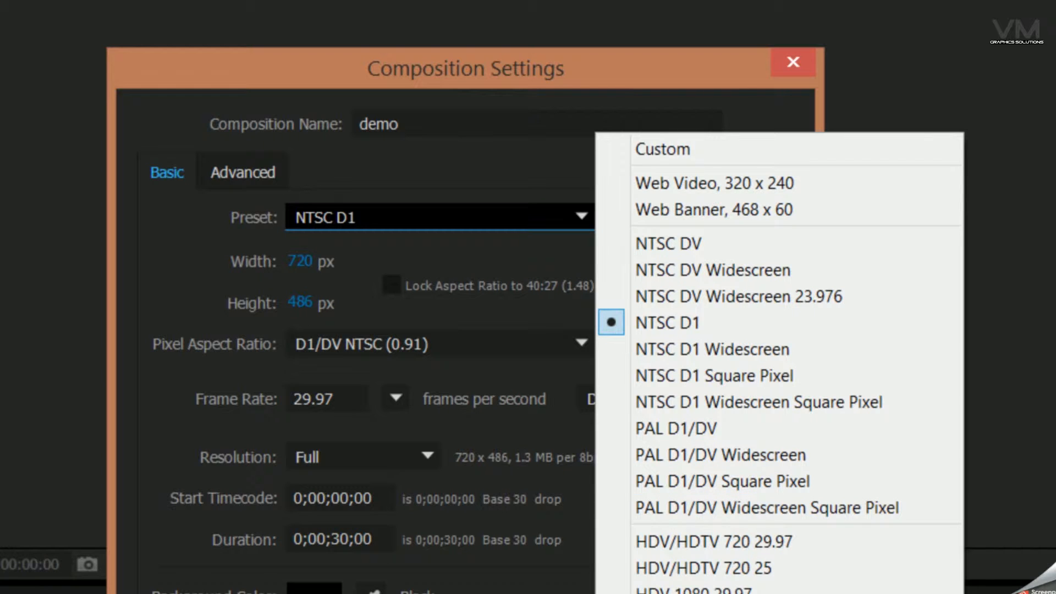
{"action": "left_click", "coordinate": [715, 593]}
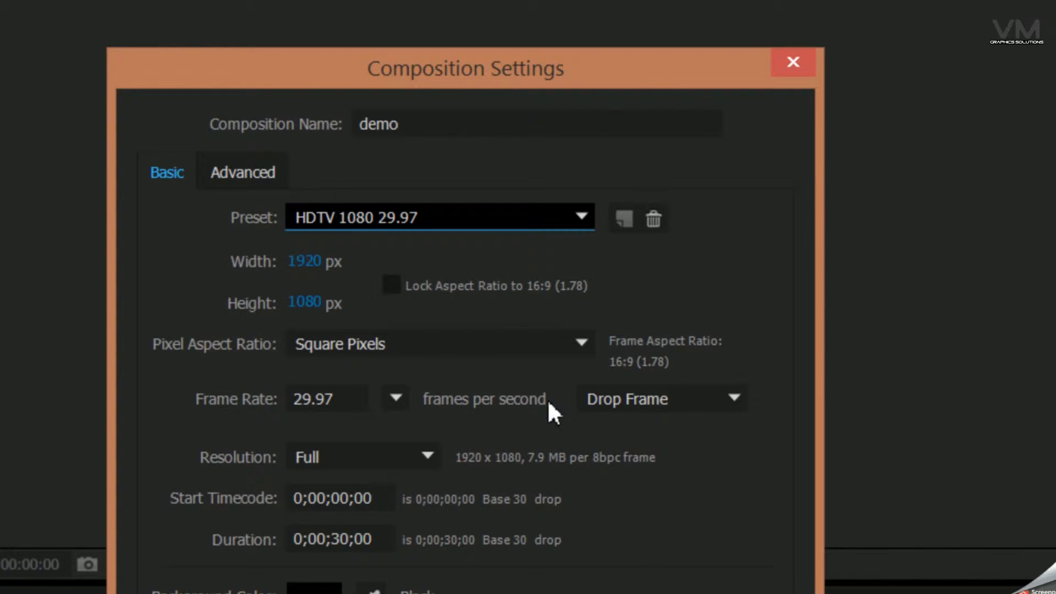
- Examine the composition's available presets, the aspect ratio lock and the pixel aspect ratio choices
{"action": "left_click", "coordinate": [509, 236]}
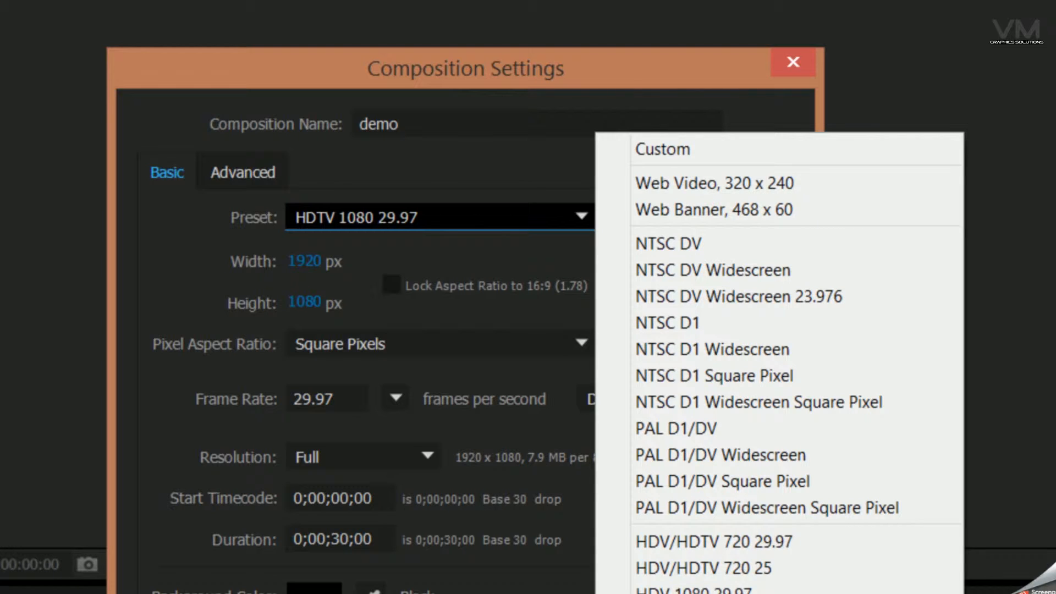
{"action": "left_click", "coordinate": [447, 219]}
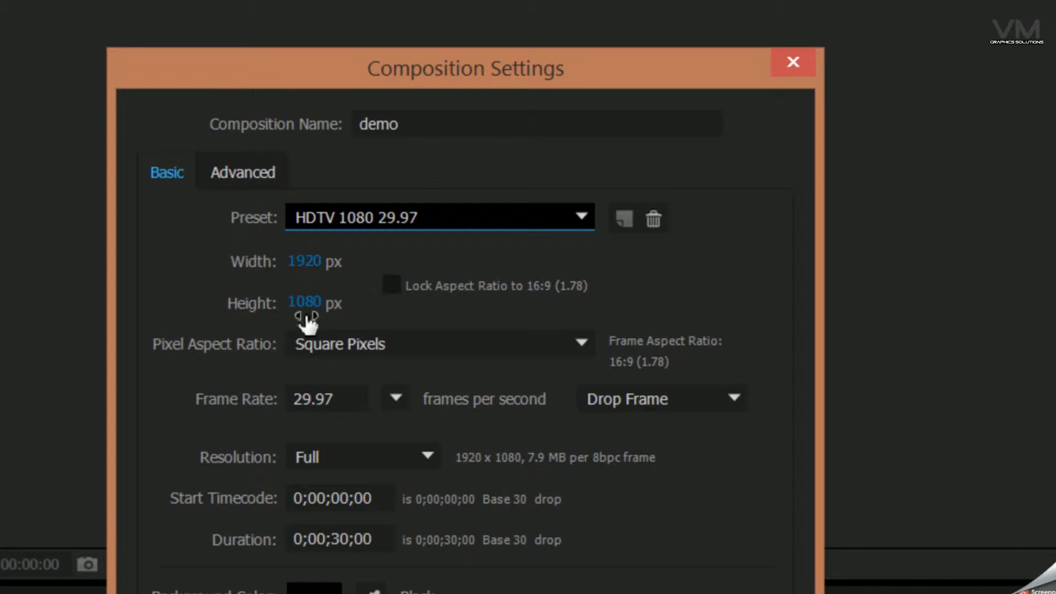
{"action": "left_click", "coordinate": [389, 286]}
{"action": "left_click", "coordinate": [392, 286]}
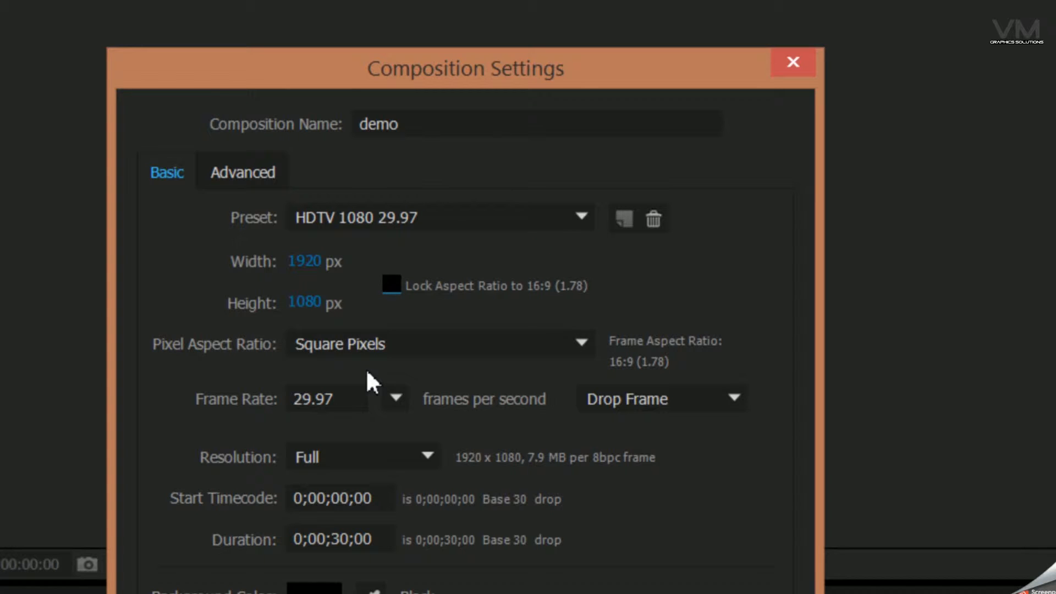
{"action": "left_click", "coordinate": [308, 346]}
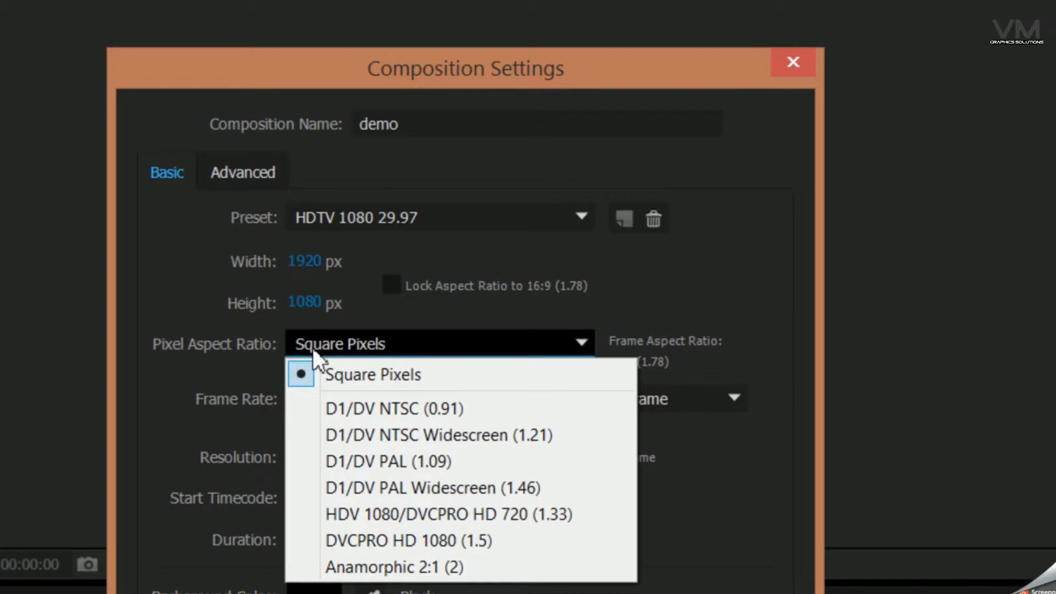
{"action": "left_click", "coordinate": [420, 341]}
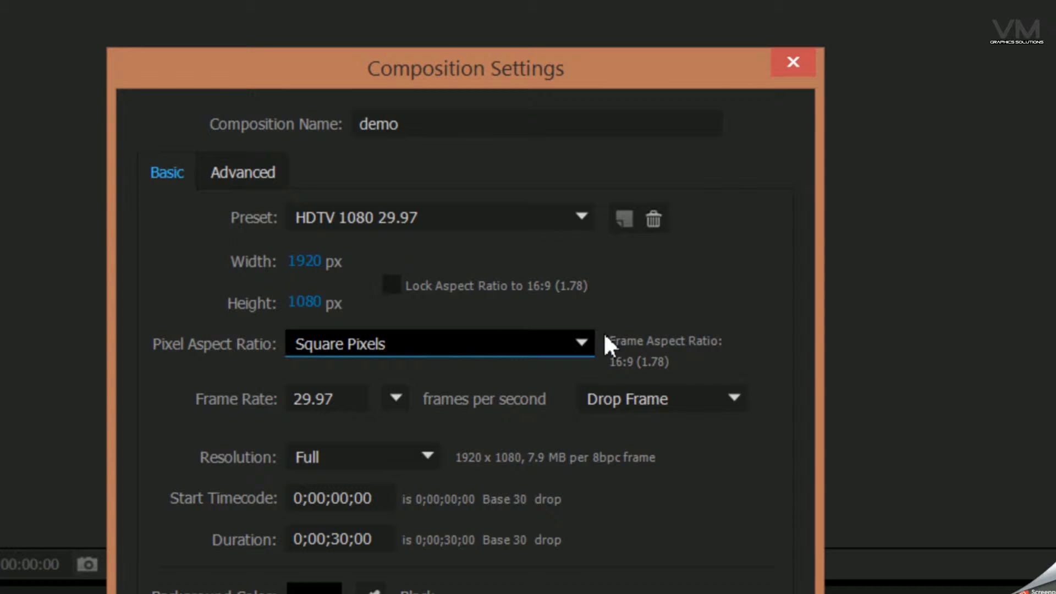
{"action": "left_click", "coordinate": [578, 354]}
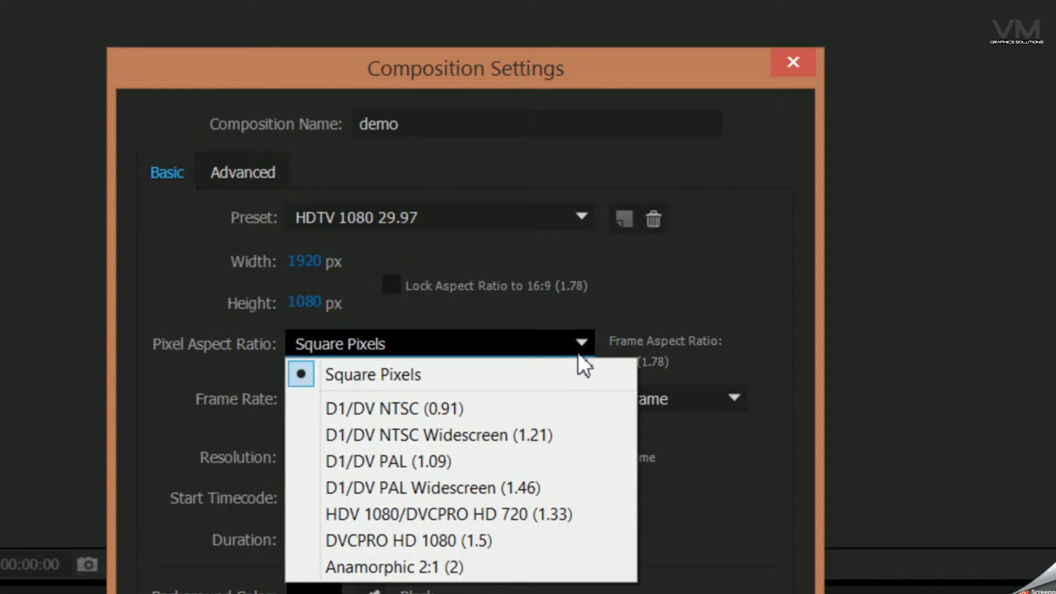
{"action": "left_click", "coordinate": [578, 356]}
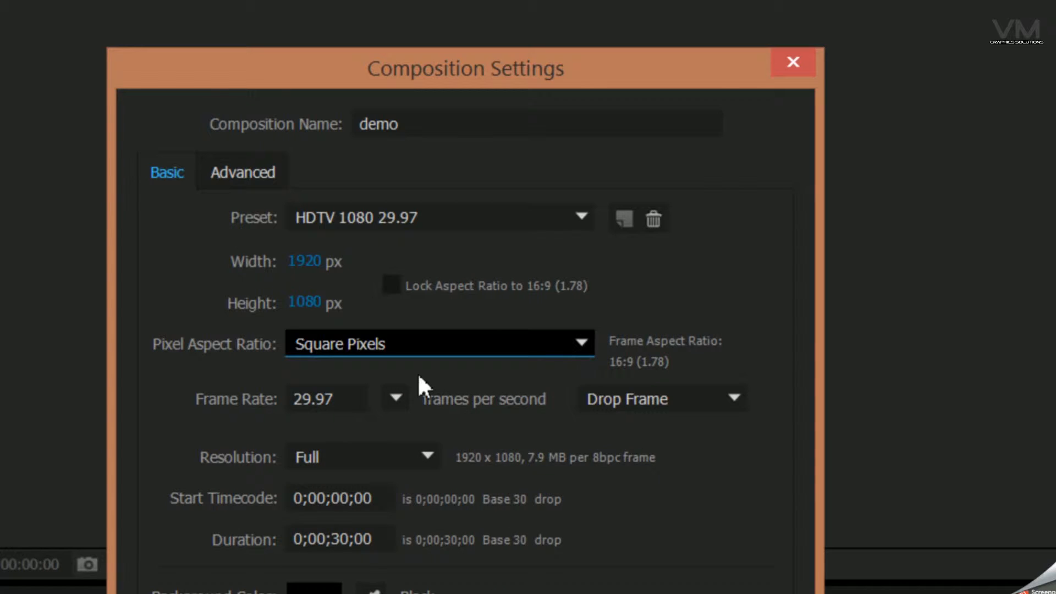
- Examine the composition's frame rate choices and the hours, minutes, seconds and frames of its duration
{"action": "left_click", "coordinate": [344, 400]}
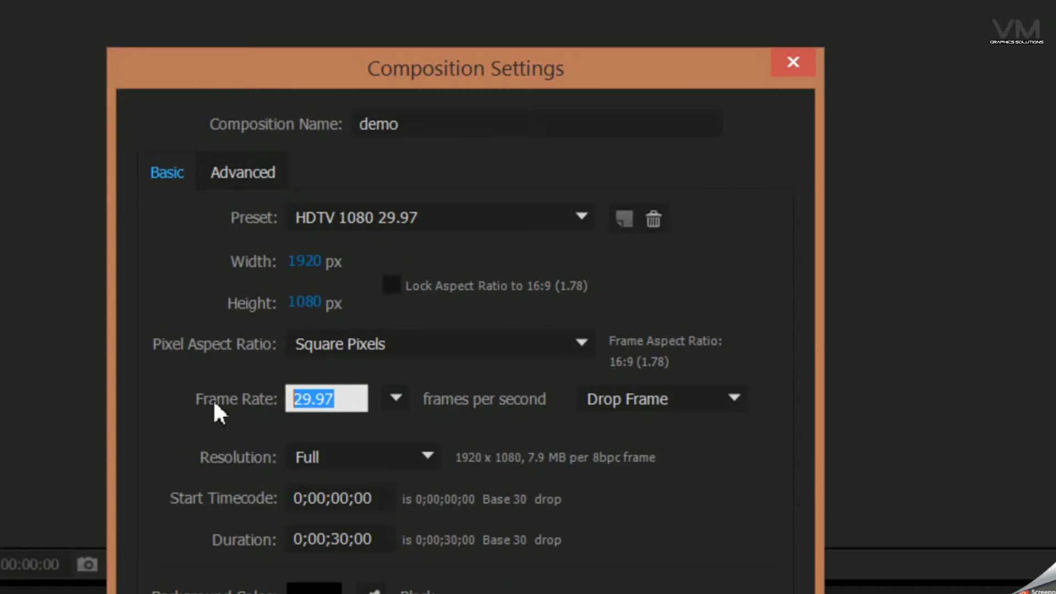
{"action": "left_click", "coordinate": [255, 426]}
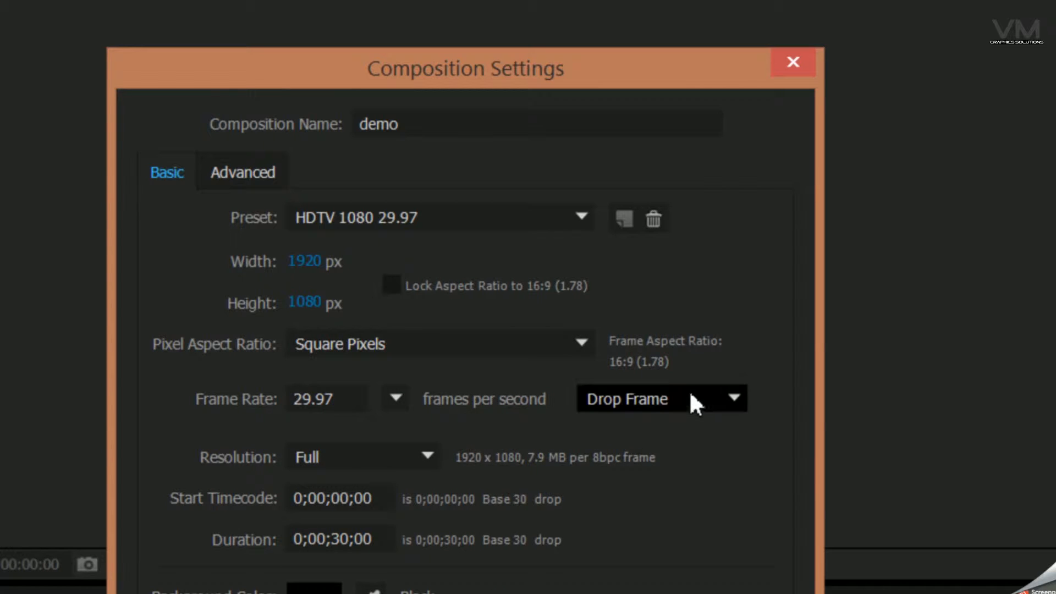
{"action": "left_click", "coordinate": [396, 397]}
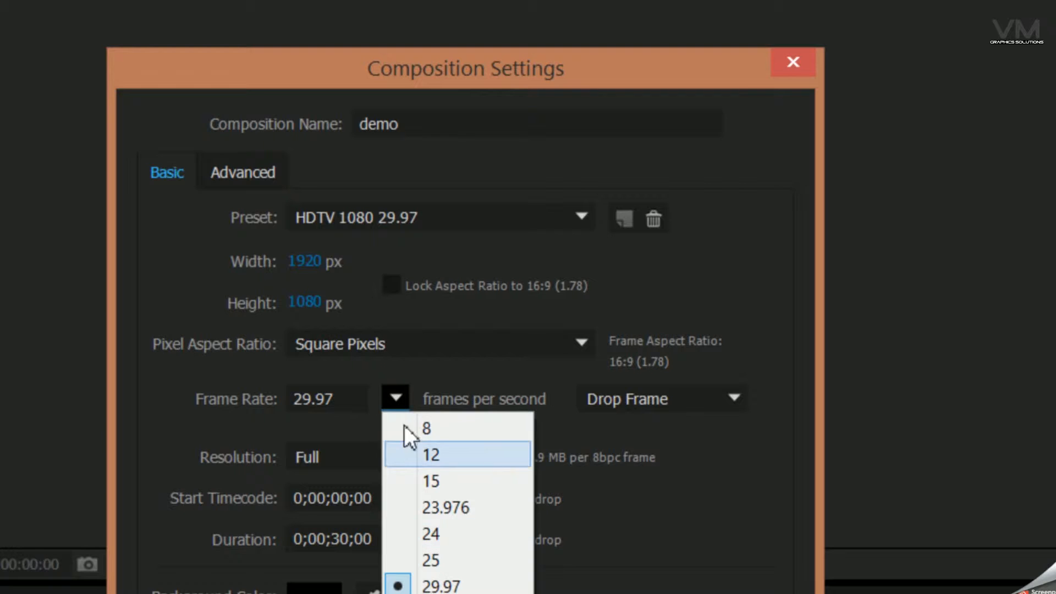
{"action": "left_click", "coordinate": [398, 399]}
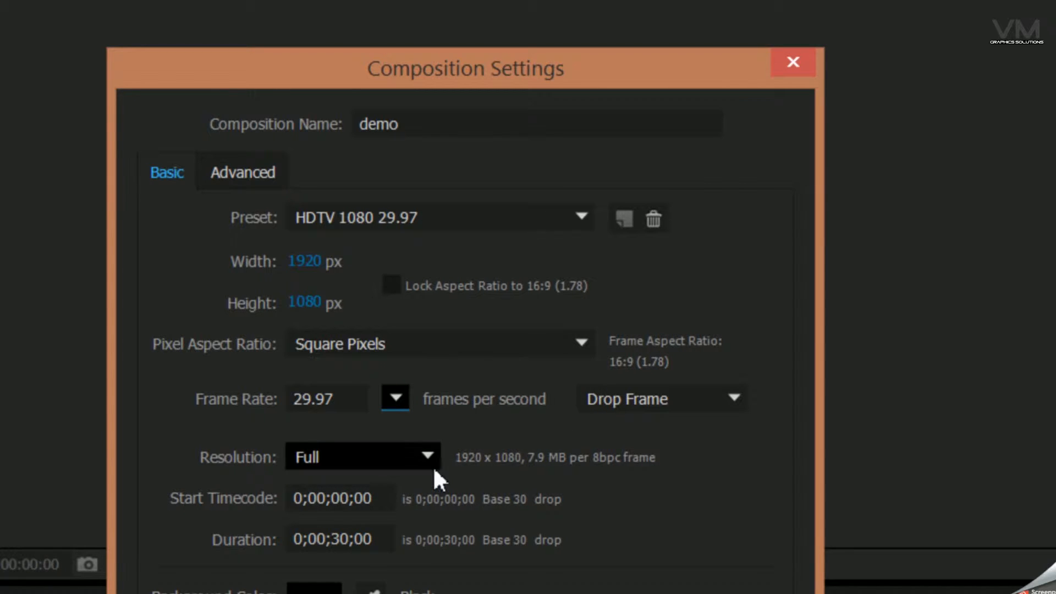
{"action": "left_click", "coordinate": [379, 539]}
{"action": "left_click_drag", "start_coordinate": [366, 540], "coordinate": [260, 545]}
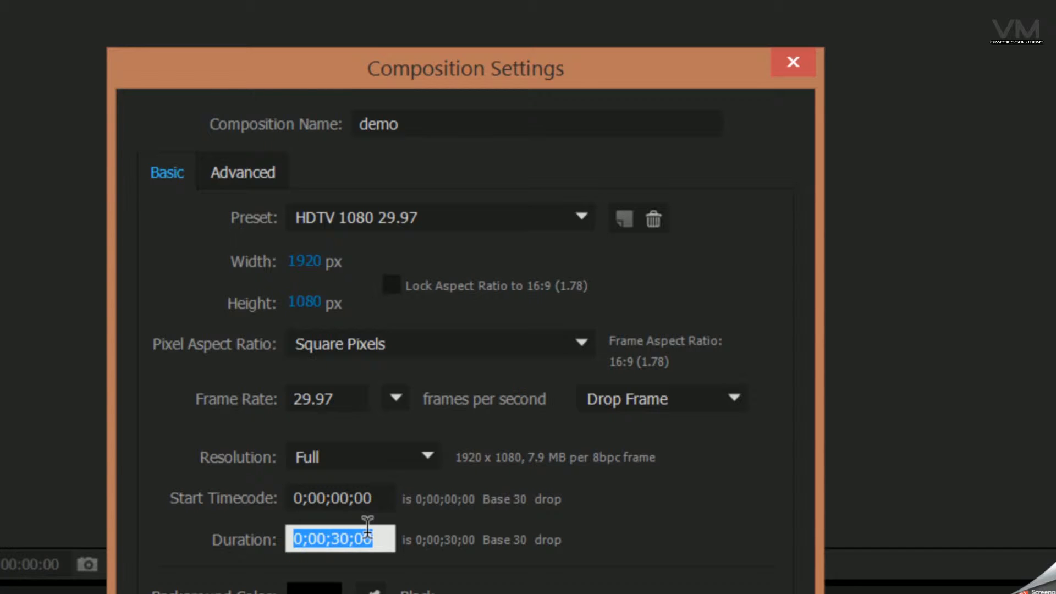
{"action": "left_click", "coordinate": [368, 573]}
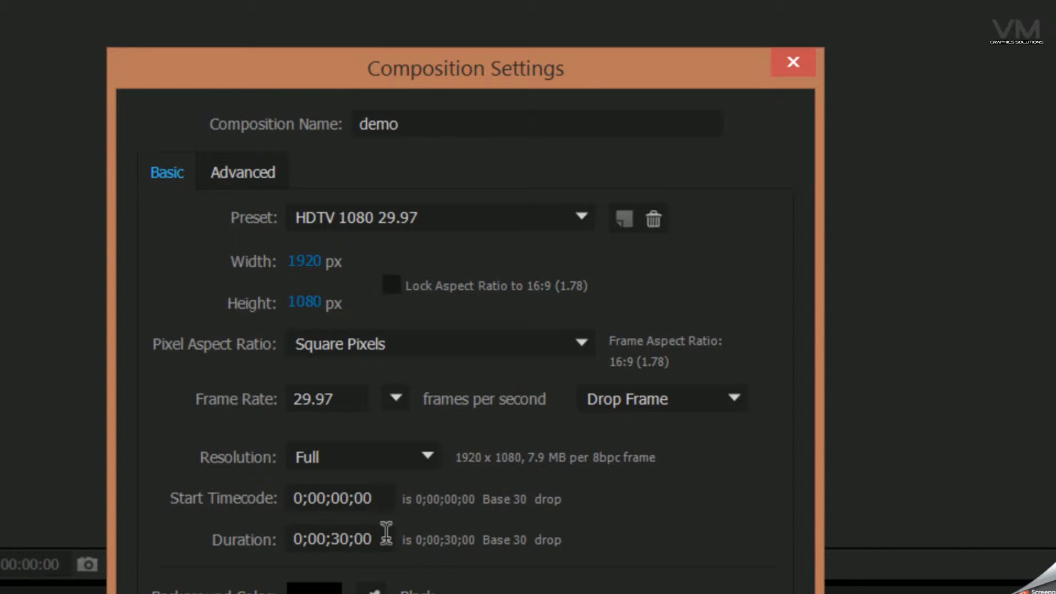
{"action": "left_click_drag", "start_coordinate": [386, 536], "coordinate": [304, 542]}
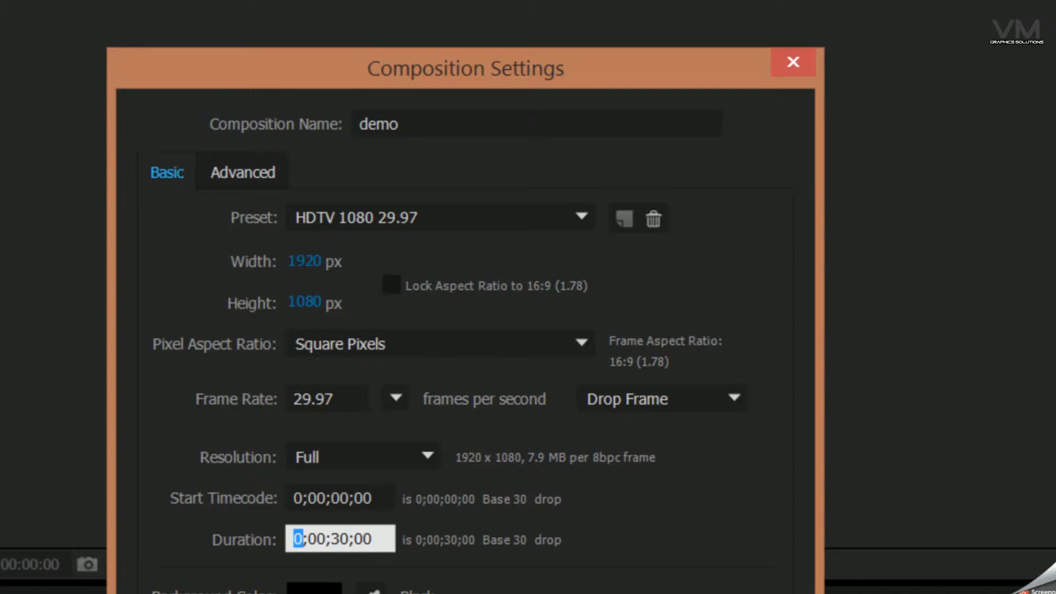
{"action": "left_click", "coordinate": [381, 576]}
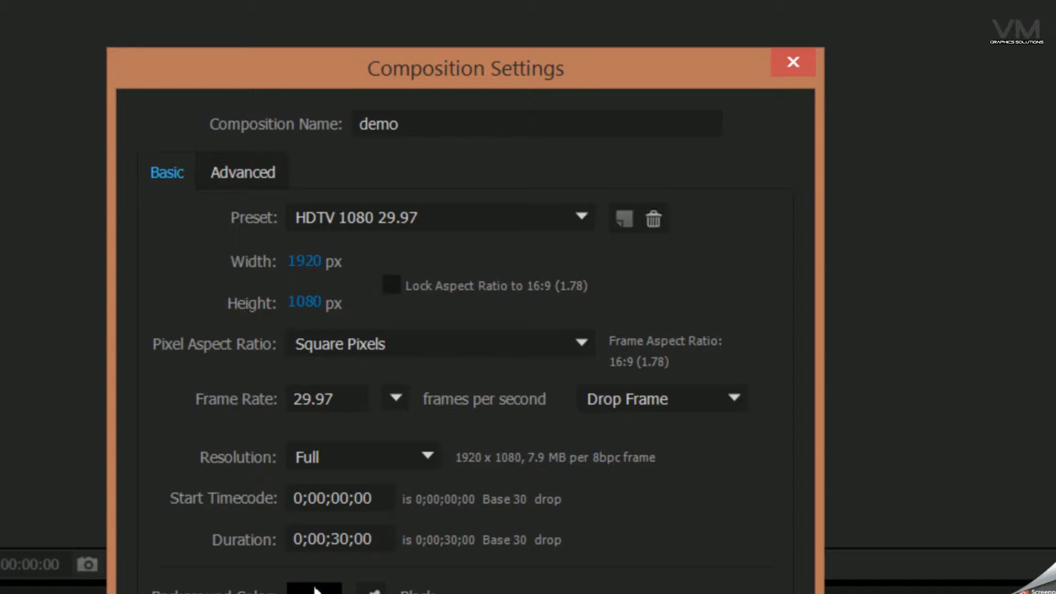
- Accept black (000000) as the background color and create the demo composition with the current settings
{"action": "left_click_drag", "start_coordinate": [471, 72], "coordinate": [468, 3]}
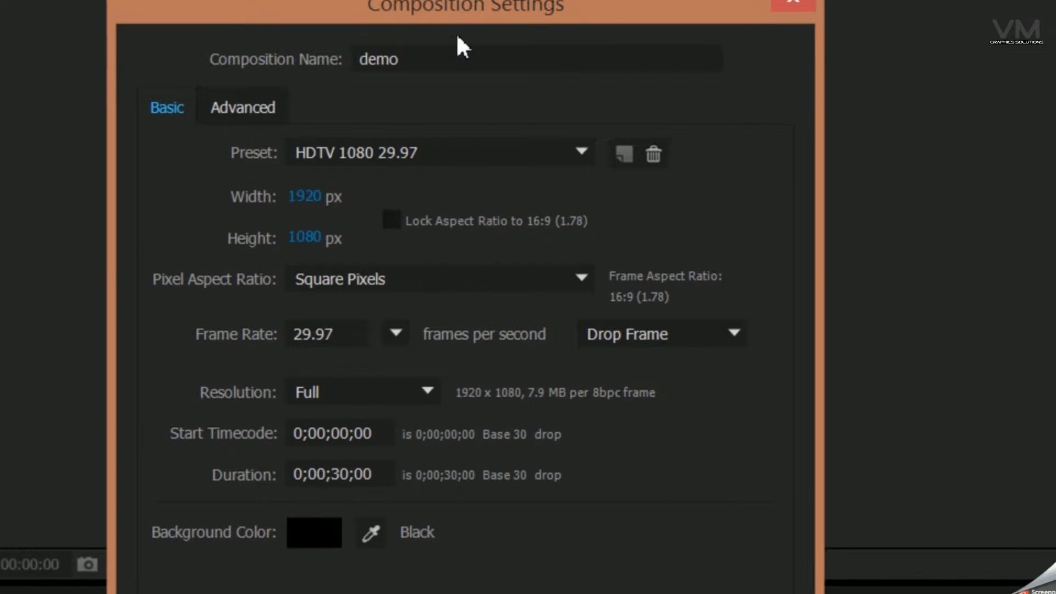
{"action": "left_click", "coordinate": [323, 538]}
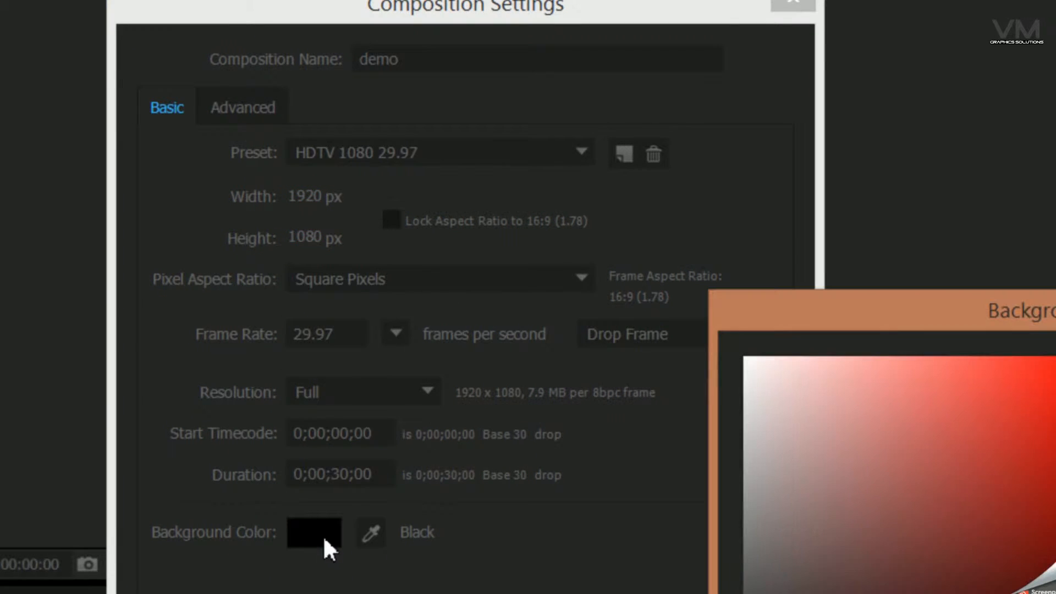
{"action": "left_click_drag", "start_coordinate": [785, 307], "coordinate": [300, 88]}
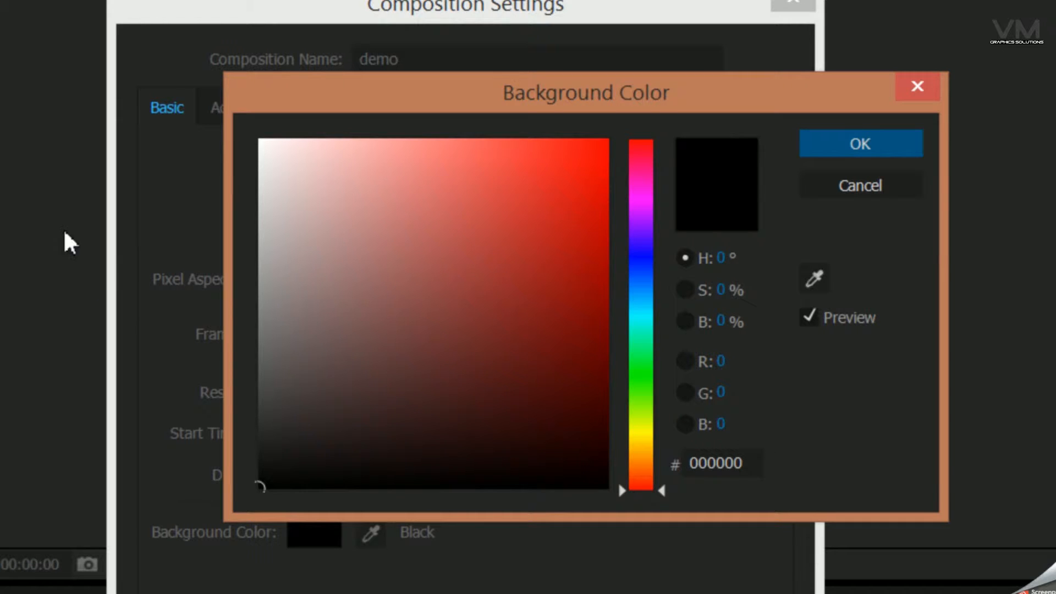
{"action": "left_click", "coordinate": [857, 154]}
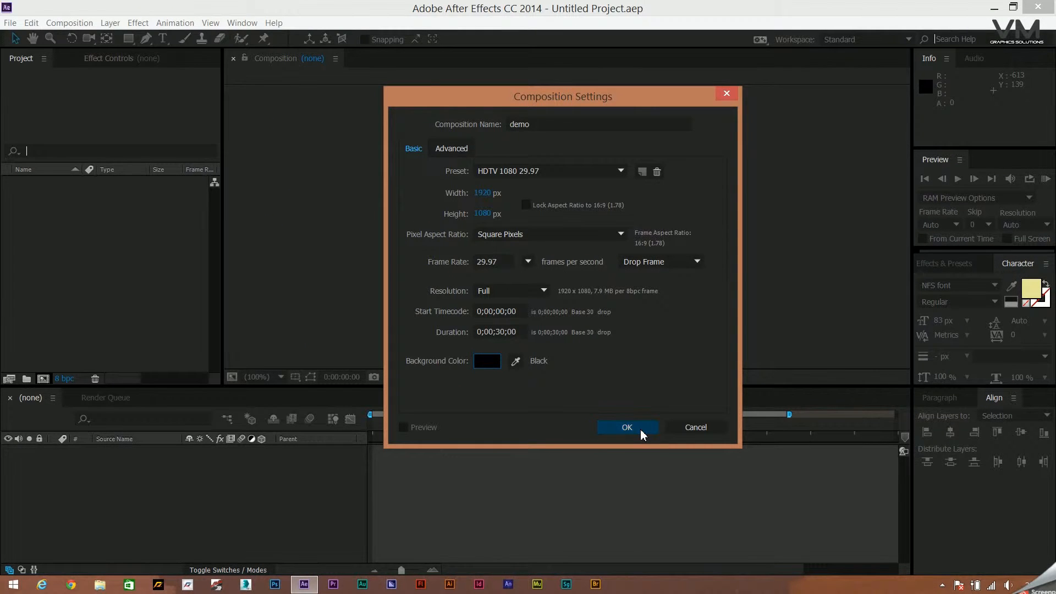
{"action": "left_click", "coordinate": [640, 429]}
{"action": "left_click_drag", "start_coordinate": [57, 187], "coordinate": [77, 180]}
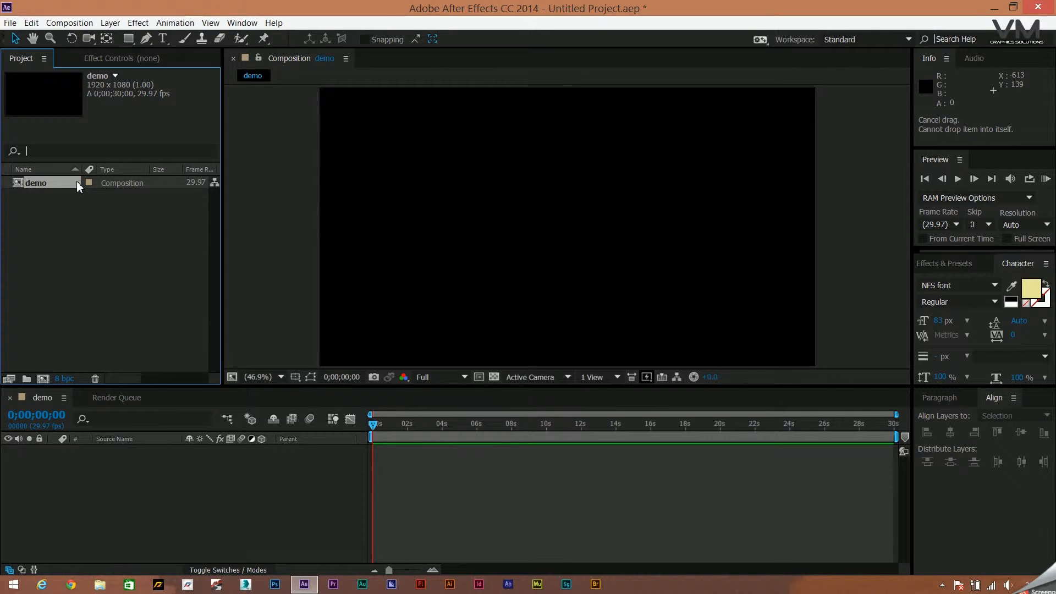
{"action": "left_click_drag", "start_coordinate": [57, 293], "coordinate": [94, 290]}
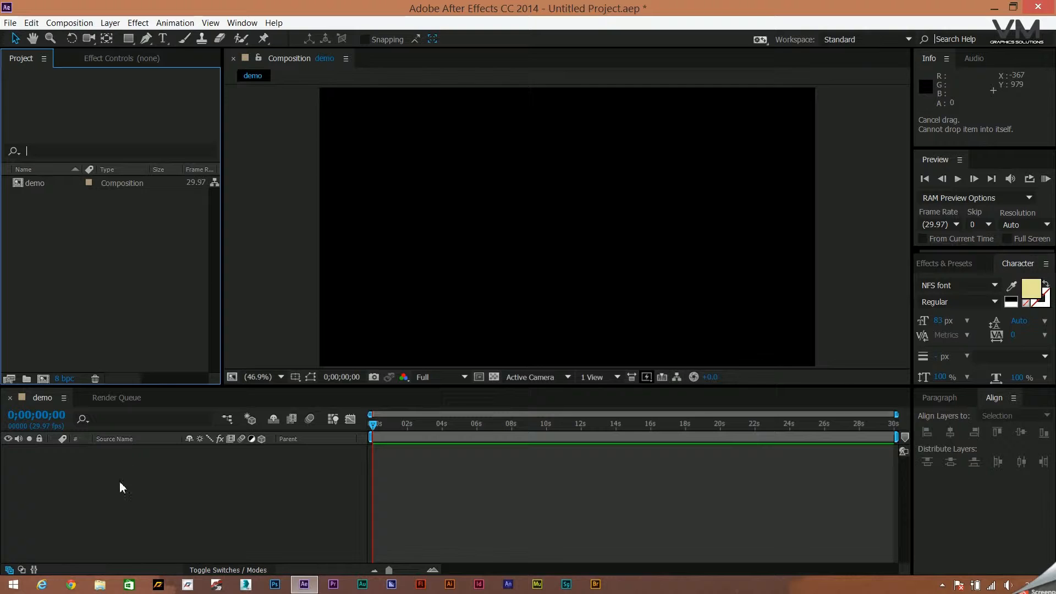
{"action": "left_click", "coordinate": [99, 474]}
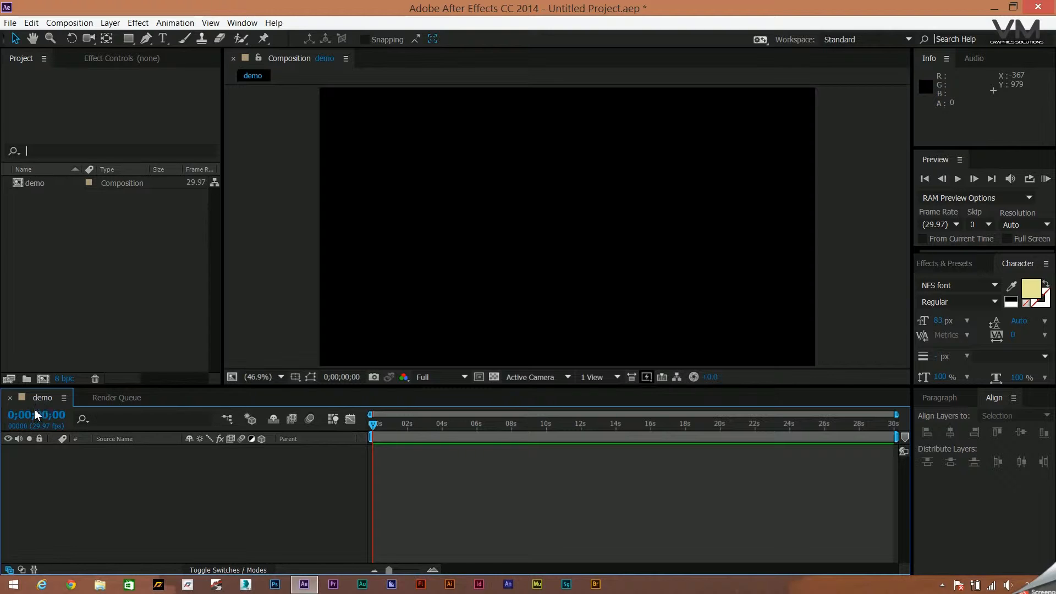
{"action": "left_click_drag", "start_coordinate": [374, 424], "coordinate": [407, 425]}
{"action": "left_click_drag", "start_coordinate": [725, 462], "coordinate": [808, 461]}
{"action": "key", "text": "Home"}
{"action": "right_click", "coordinate": [95, 508]}
{"action": "left_click", "coordinate": [77, 506]}
- Start a new solid layer in the demo composition and name it BG
{"action": "right_click", "coordinate": [59, 484]}
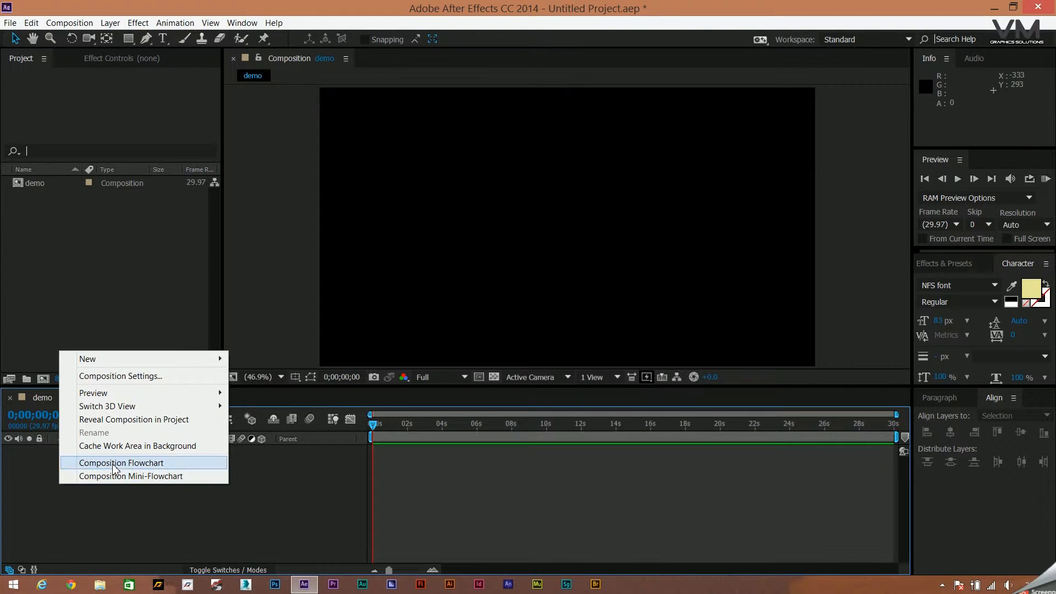
{"action": "mouse_move", "coordinate": [173, 359]}
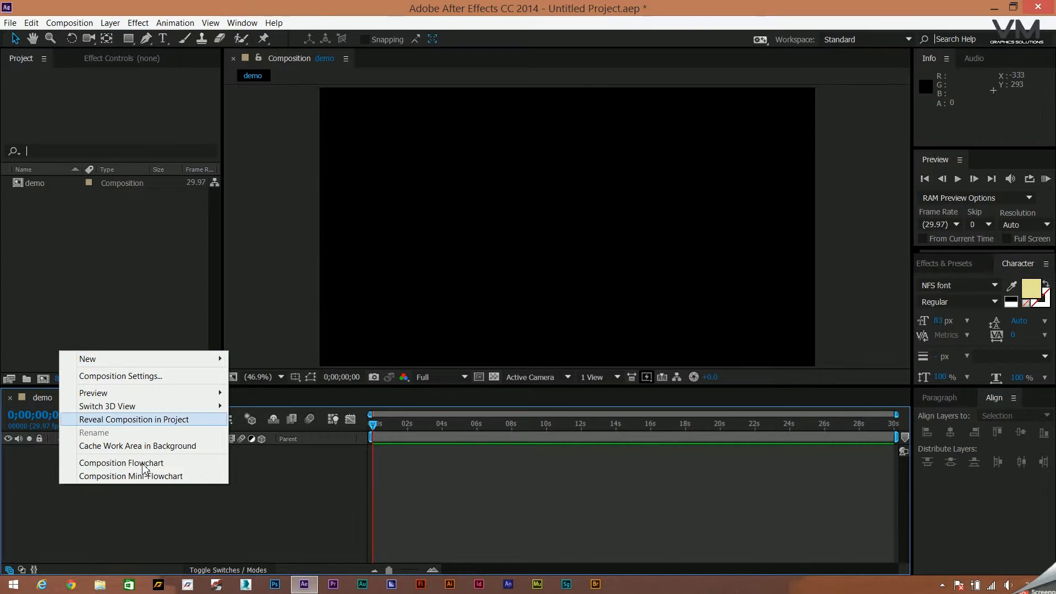
{"action": "mouse_move", "coordinate": [208, 395]}
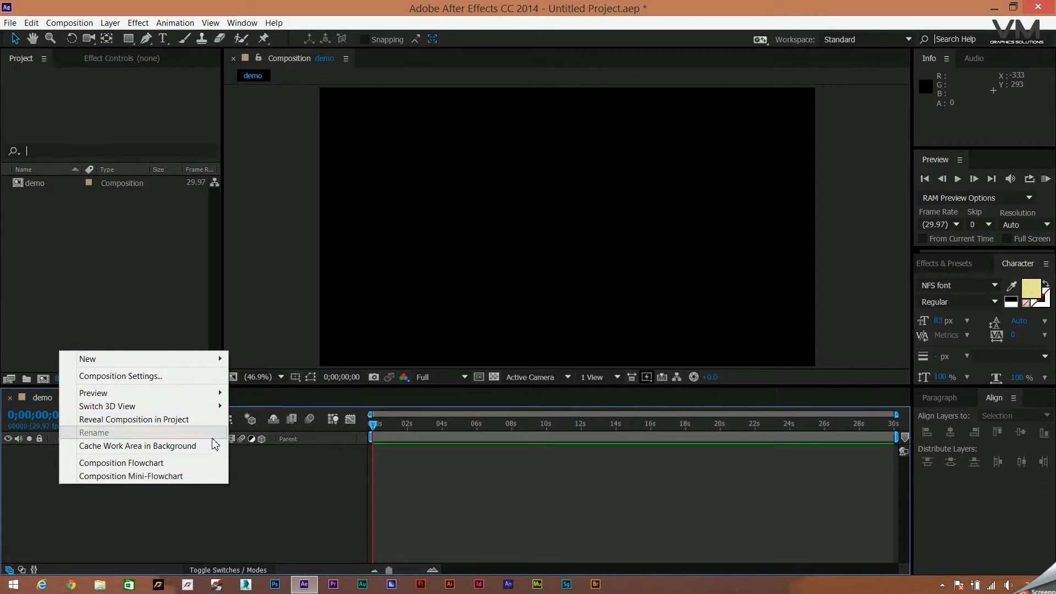
{"action": "mouse_move", "coordinate": [213, 359]}
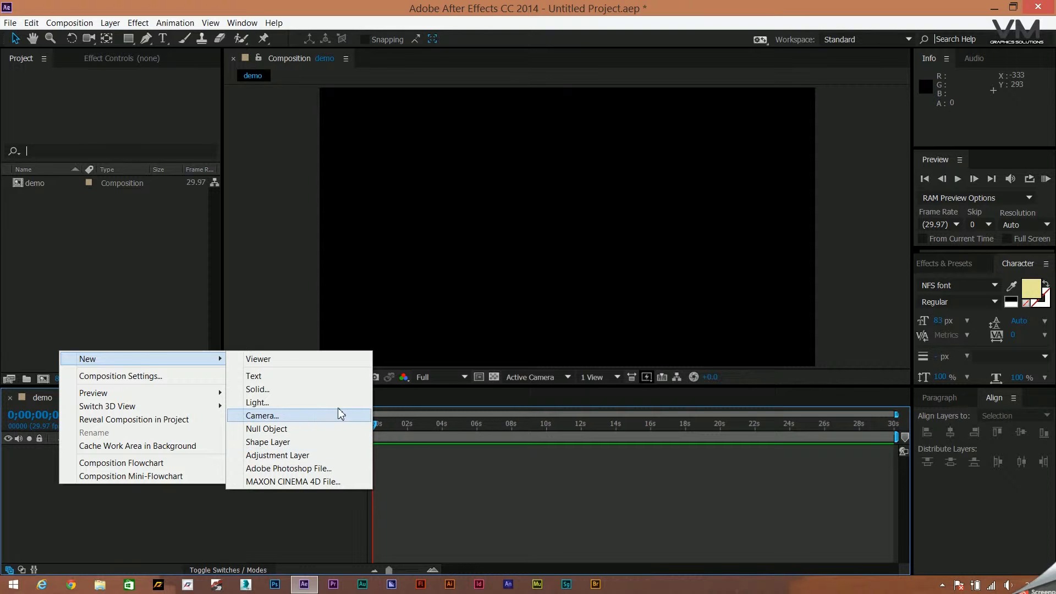
{"action": "left_click", "coordinate": [346, 394]}
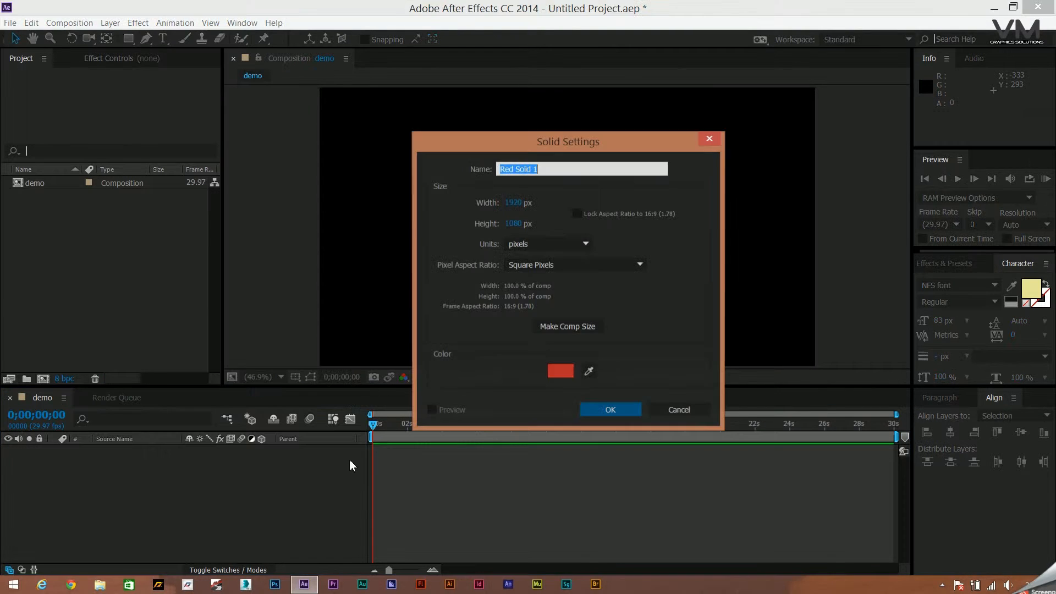
{"action": "left_click", "coordinate": [630, 165]}
{"action": "left_click_drag", "start_coordinate": [630, 165], "coordinate": [417, 224]}
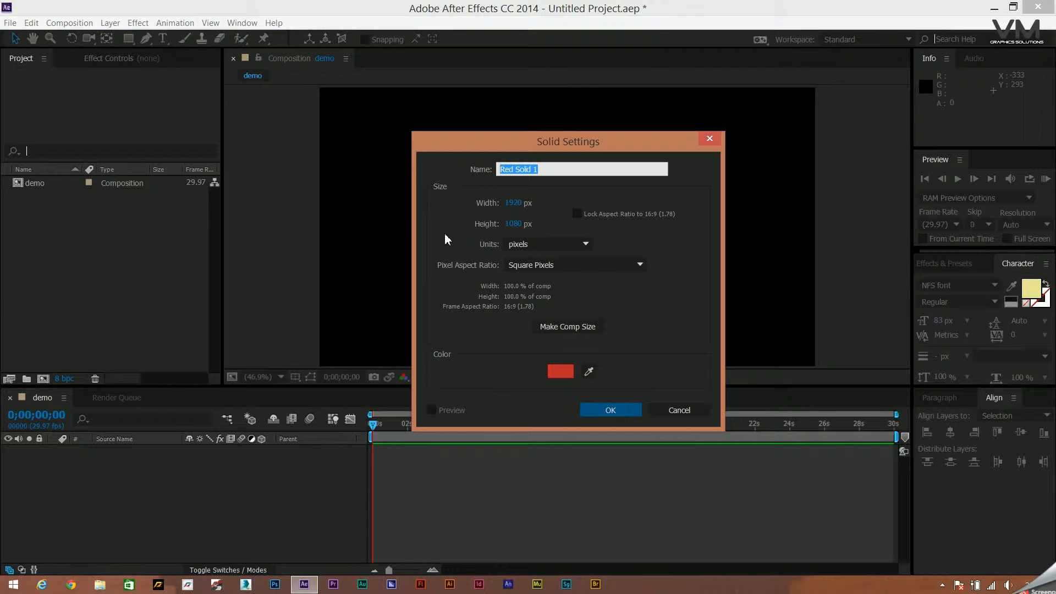
{"action": "type", "text": "BG"}
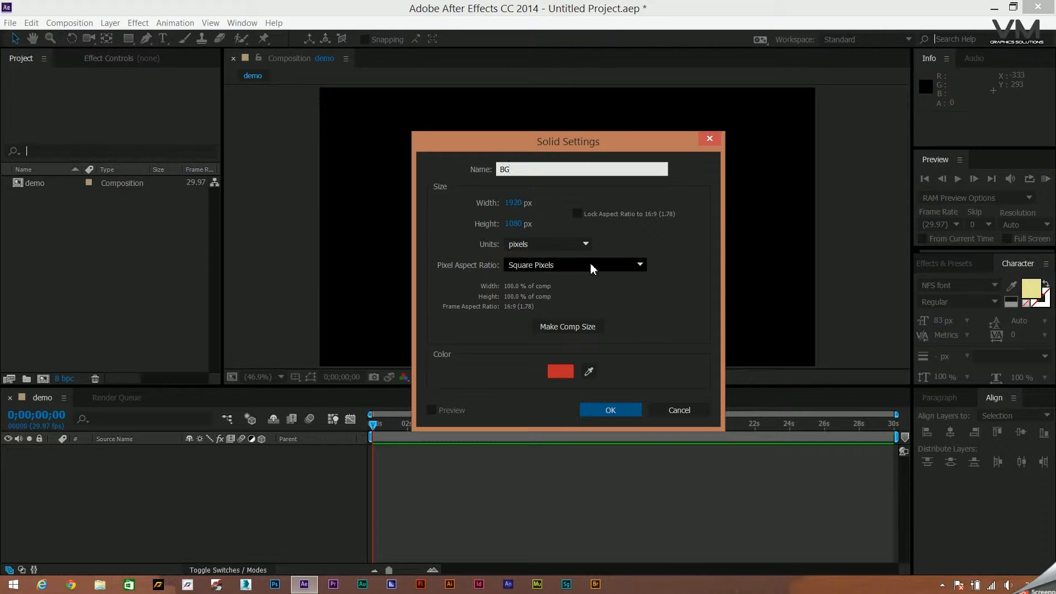
- Keep the solid's units in pixels, set its color to black (000000), and create the solid
{"action": "left_click", "coordinate": [586, 246]}
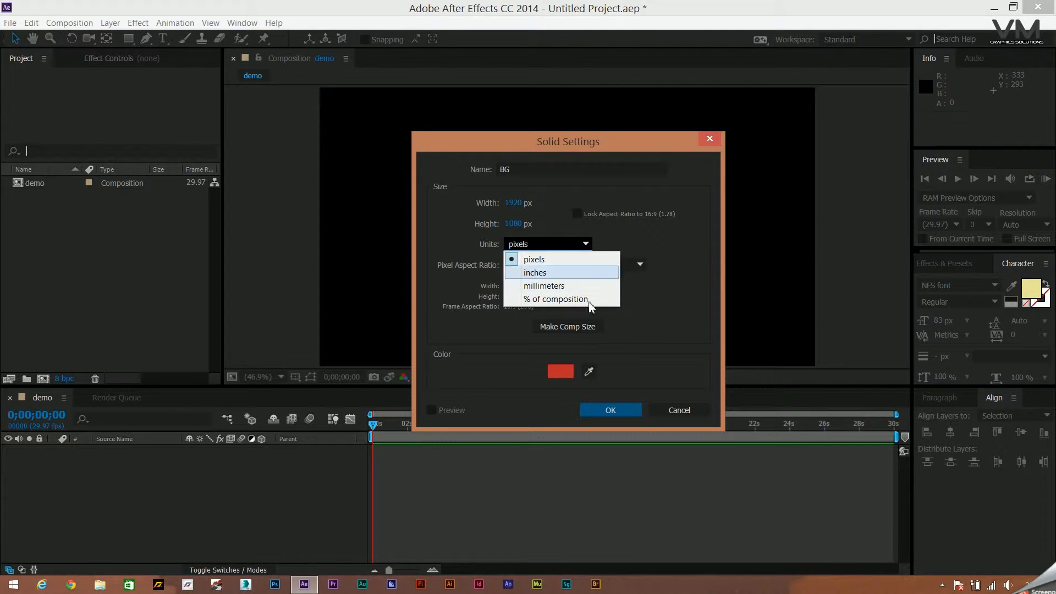
{"action": "left_click", "coordinate": [478, 330]}
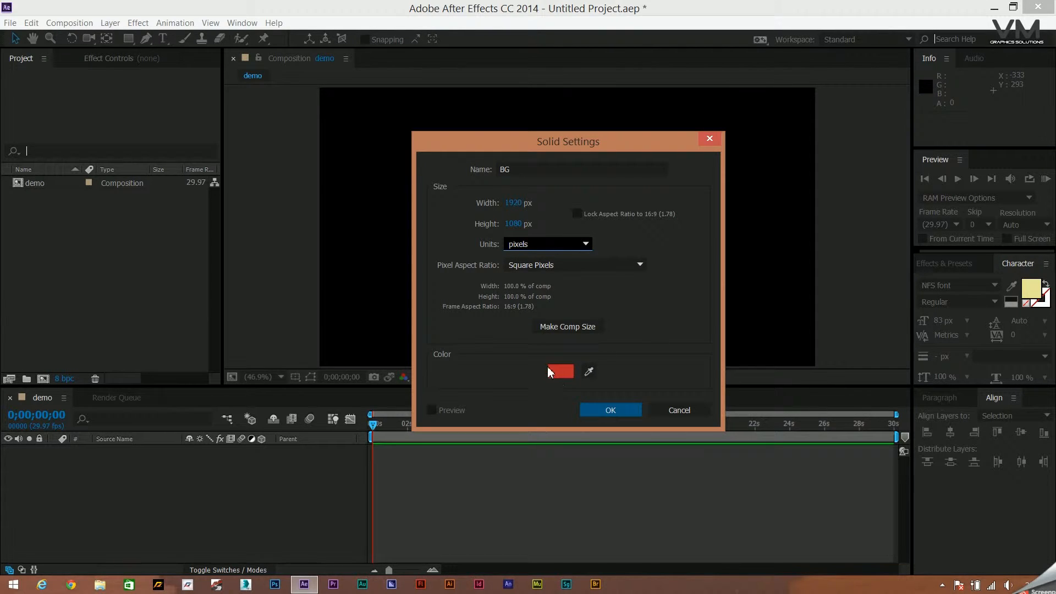
{"action": "left_click", "coordinate": [568, 375]}
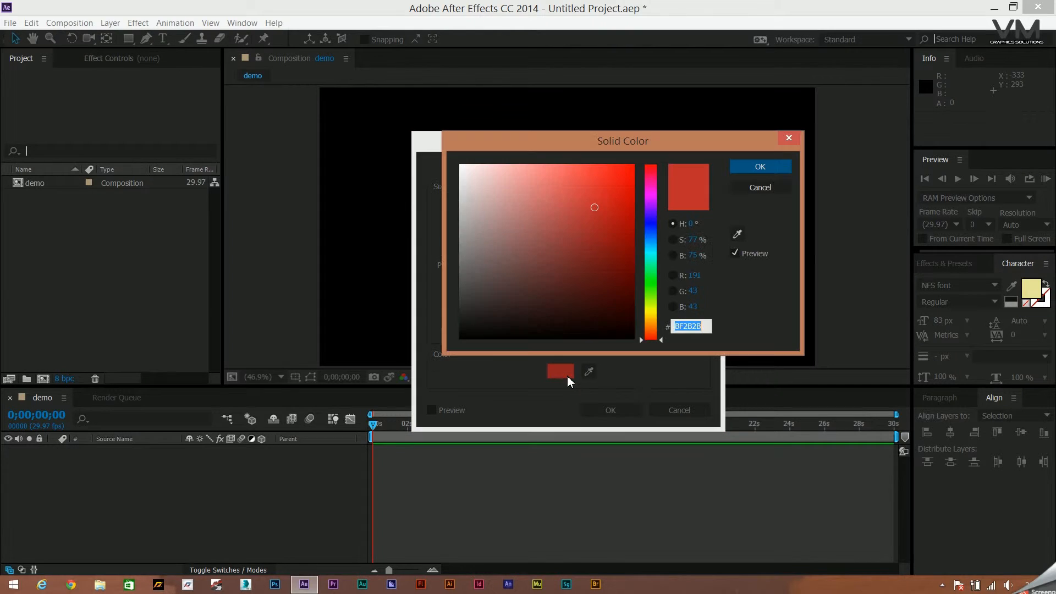
{"action": "left_click_drag", "start_coordinate": [585, 229], "coordinate": [407, 393]}
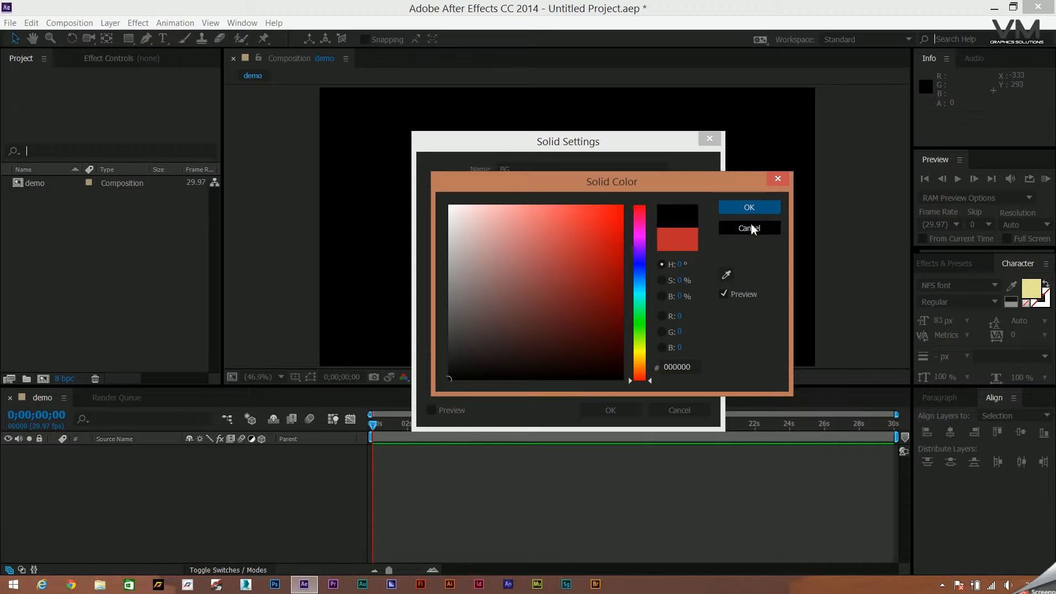
{"action": "left_click", "coordinate": [754, 209]}
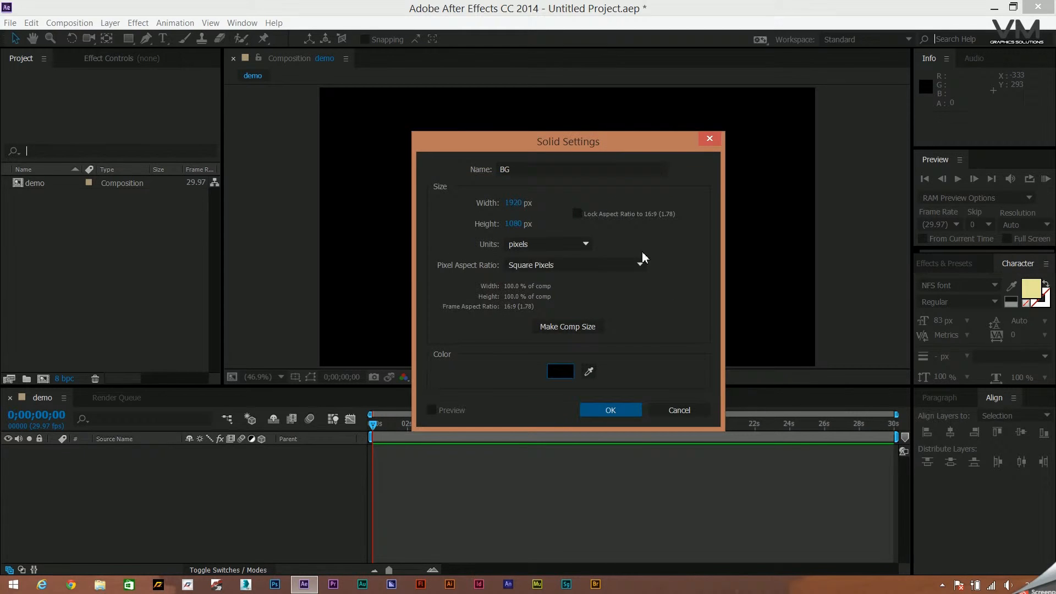
{"action": "left_click", "coordinate": [608, 412]}
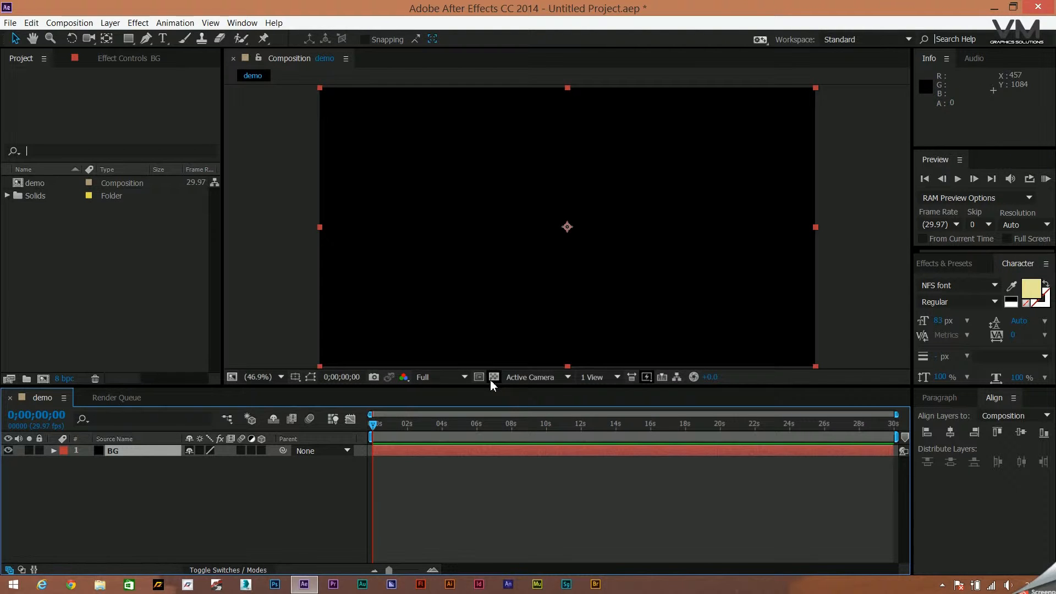
- Toggle the BG layer's visibility several times to compare the composition with and without it, leaving it hidden
{"action": "left_click", "coordinate": [37, 185]}
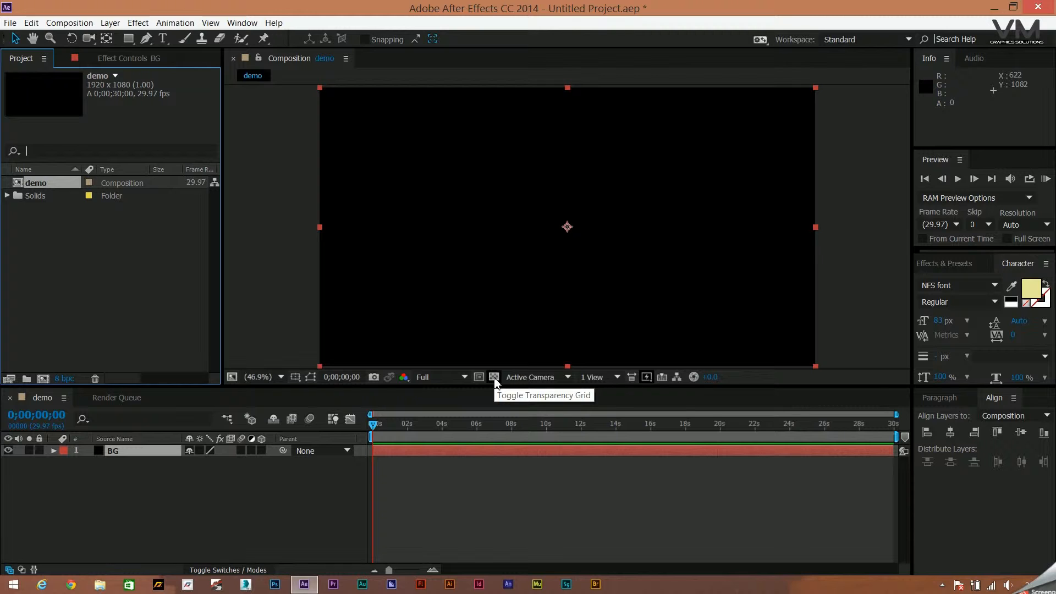
{"action": "left_click", "coordinate": [8, 451]}
{"action": "left_click", "coordinate": [8, 451]}
{"action": "left_click", "coordinate": [8, 451]}
{"action": "left_click", "coordinate": [8, 451]}
{"action": "left_click", "coordinate": [8, 452]}
{"action": "left_click", "coordinate": [8, 451]}
{"action": "left_click", "coordinate": [8, 452]}
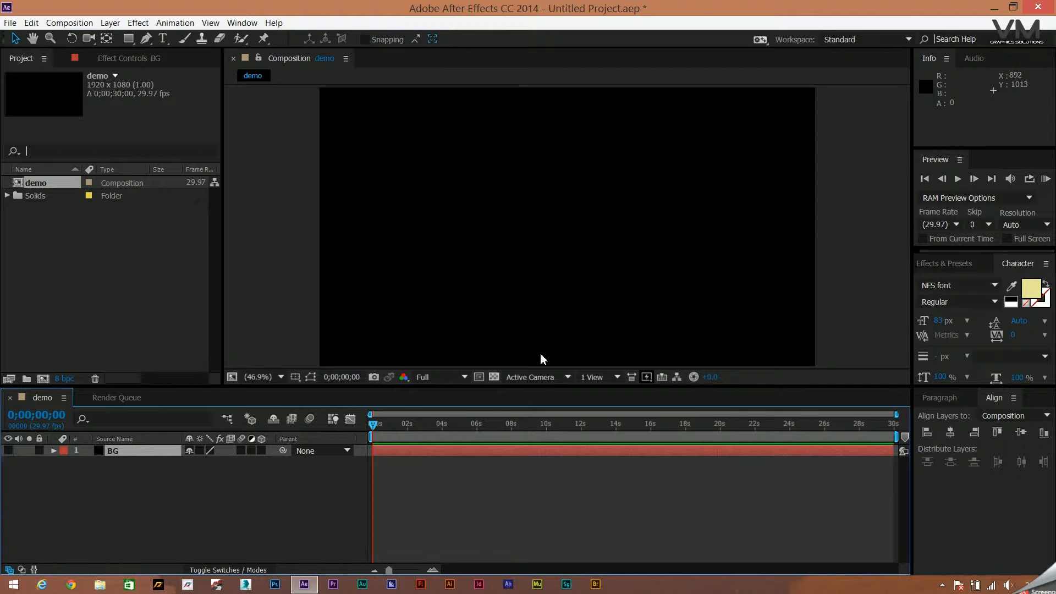
- Toggle the transparency grid repeatedly to compare the empty frame with the composition's background color, leaving the grid off
{"action": "left_click", "coordinate": [496, 378]}
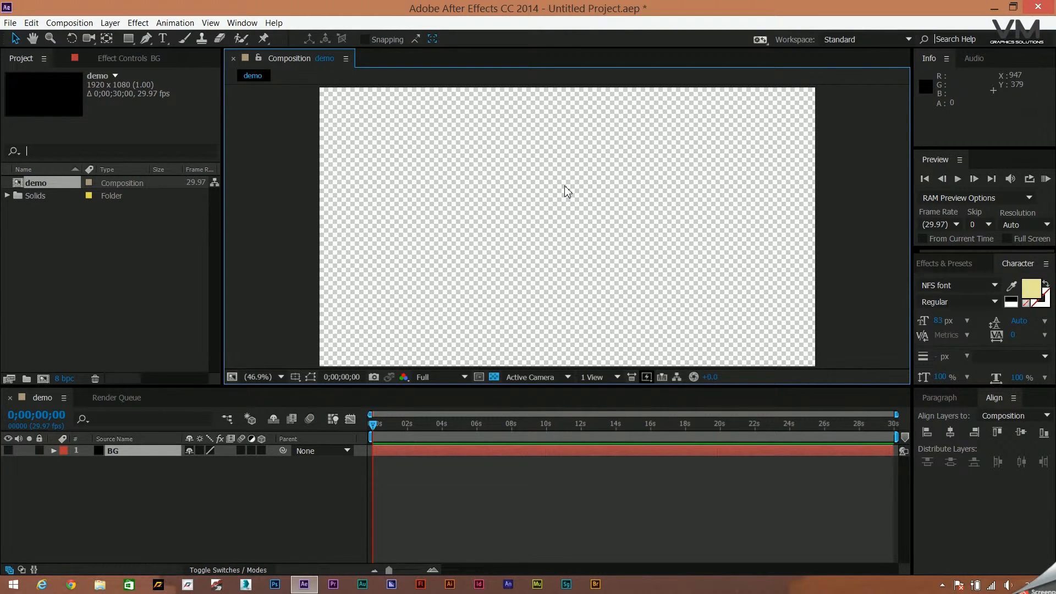
{"action": "left_click", "coordinate": [495, 377]}
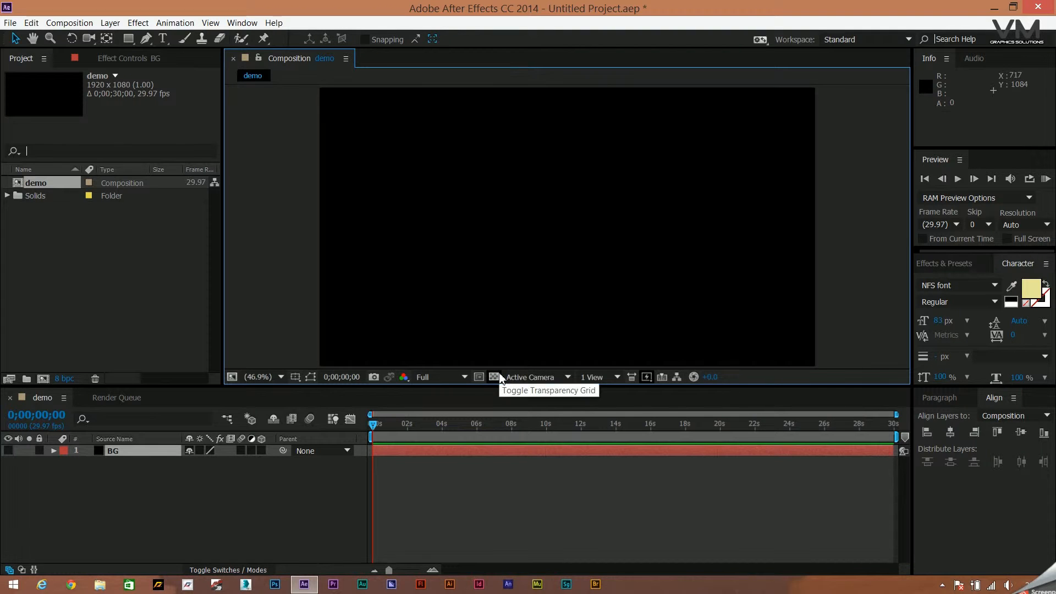
{"action": "left_click", "coordinate": [494, 377]}
{"action": "left_click", "coordinate": [495, 377]}
{"action": "left_click", "coordinate": [500, 374]}
{"action": "left_click", "coordinate": [500, 374]}
{"action": "left_click", "coordinate": [499, 373]}
{"action": "left_click", "coordinate": [495, 377]}
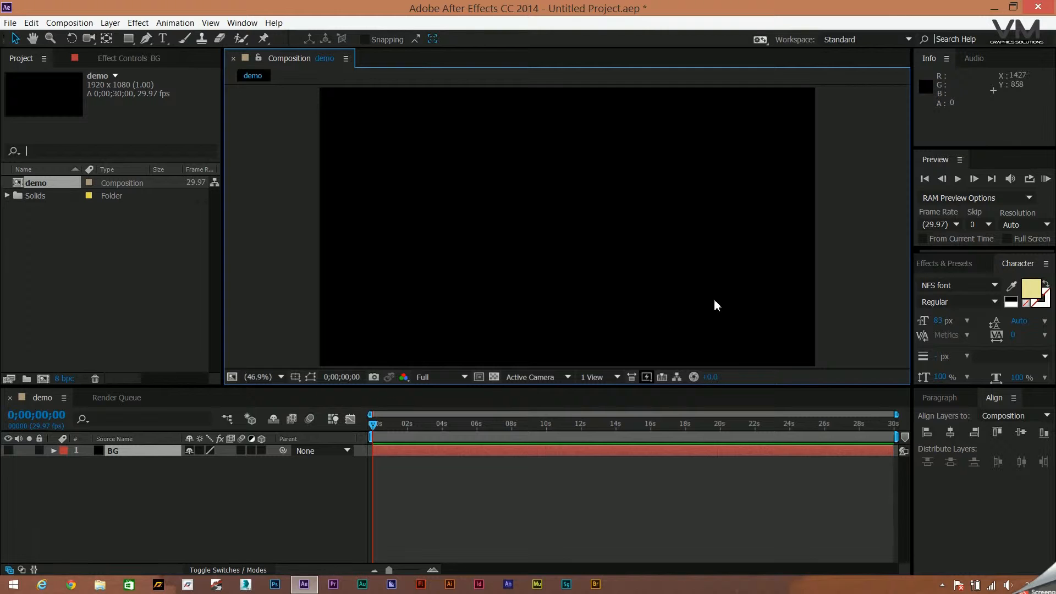
- Show the BG layer again and check it with the transparency grid turned on and back off
{"action": "left_click", "coordinate": [817, 219]}
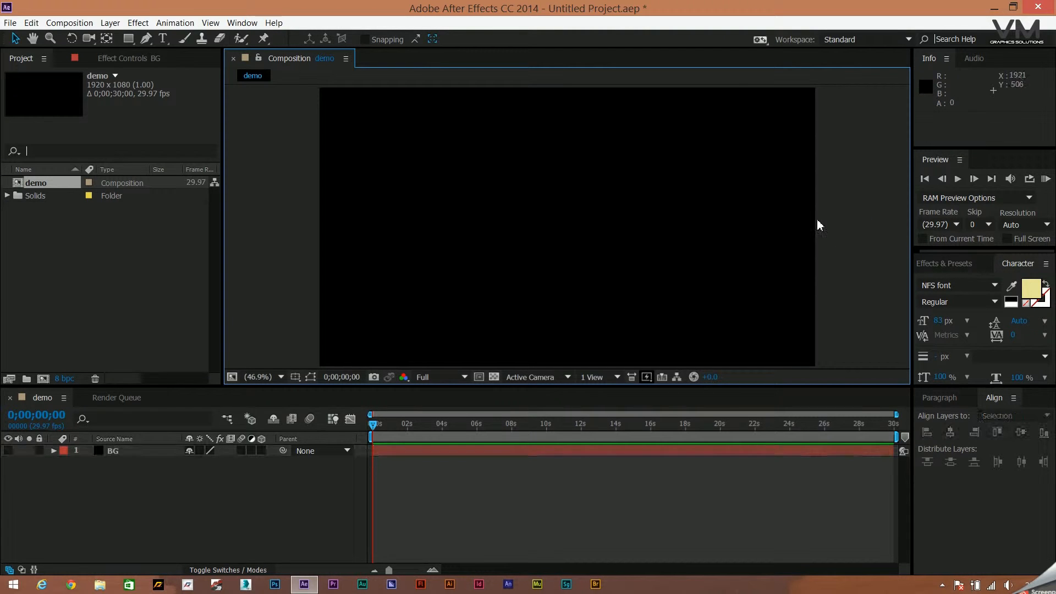
{"action": "right_click", "coordinate": [853, 197]}
{"action": "left_click", "coordinate": [836, 153]}
{"action": "left_click_drag", "start_coordinate": [798, 107], "coordinate": [748, 297]}
{"action": "left_click", "coordinate": [7, 450]}
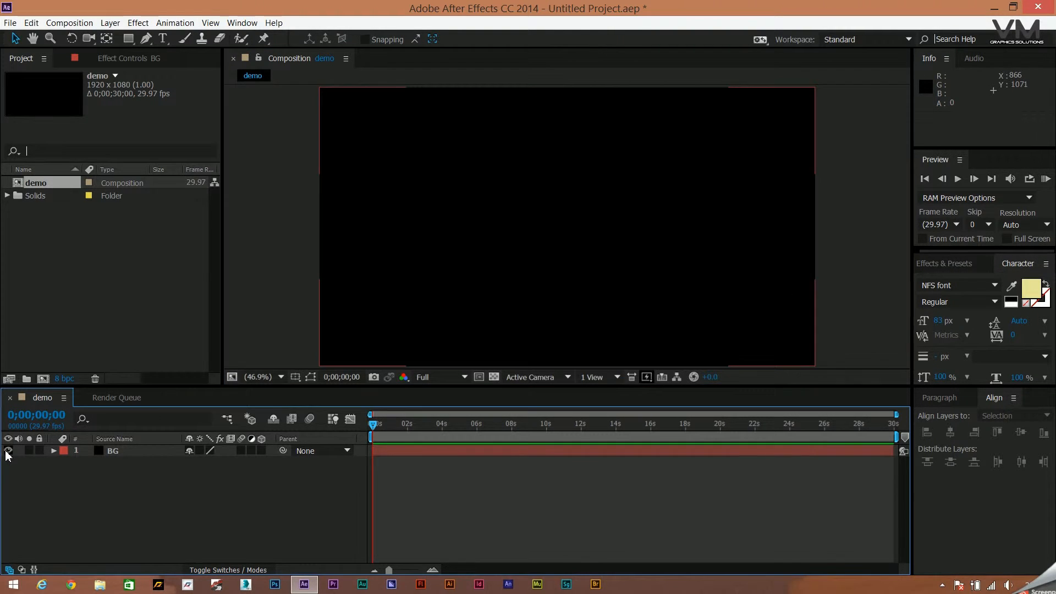
{"action": "left_click", "coordinate": [144, 450]}
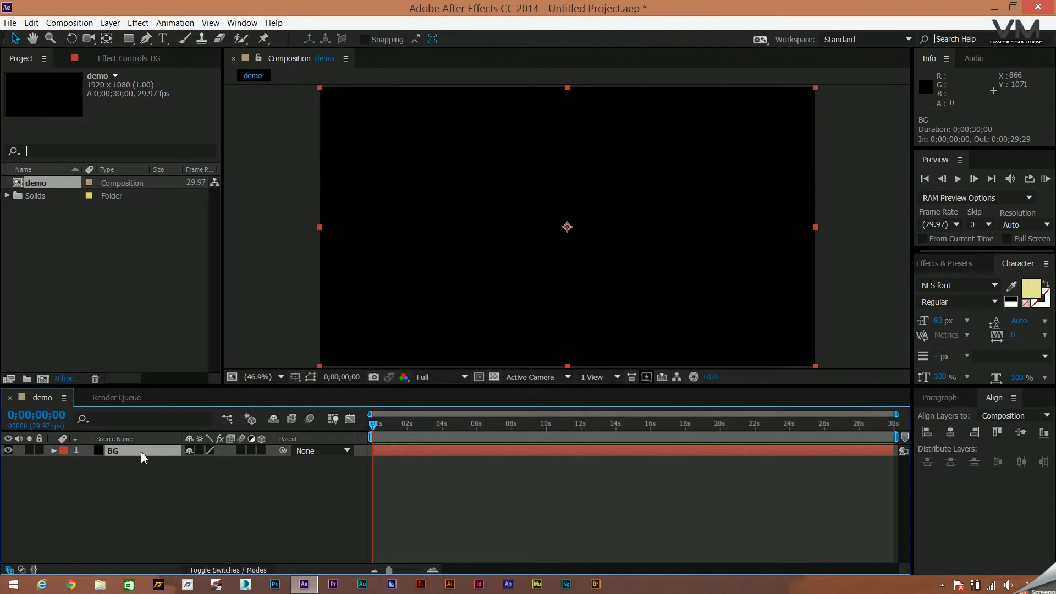
{"action": "left_click", "coordinate": [492, 376]}
{"action": "left_click", "coordinate": [496, 377]}
{"action": "left_click", "coordinate": [174, 537]}
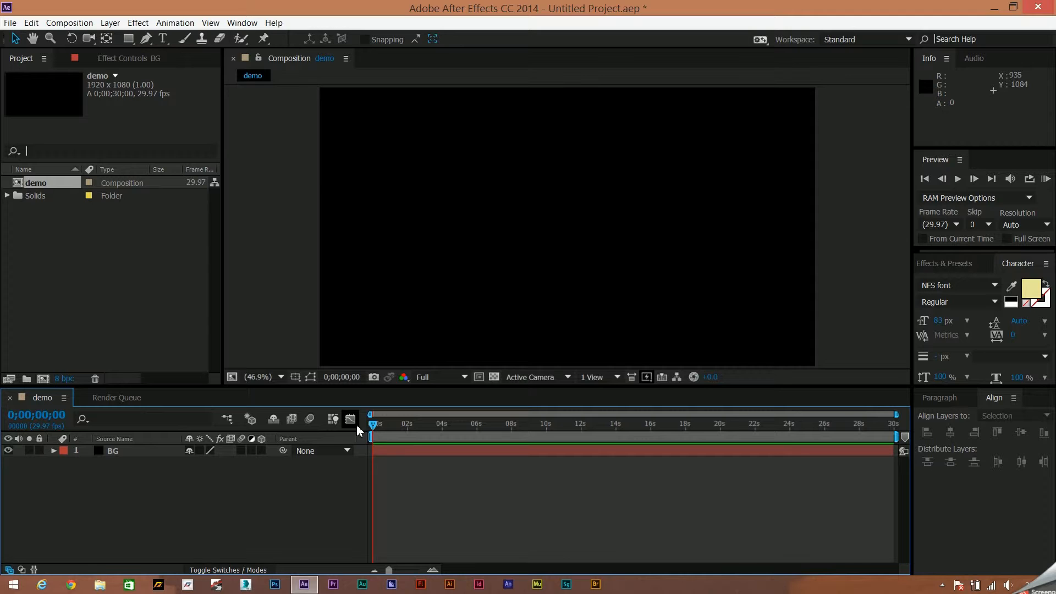
- Search the effects for "ramp" and apply Gradient Ramp to the BG layer
{"action": "left_click", "coordinate": [137, 450]}
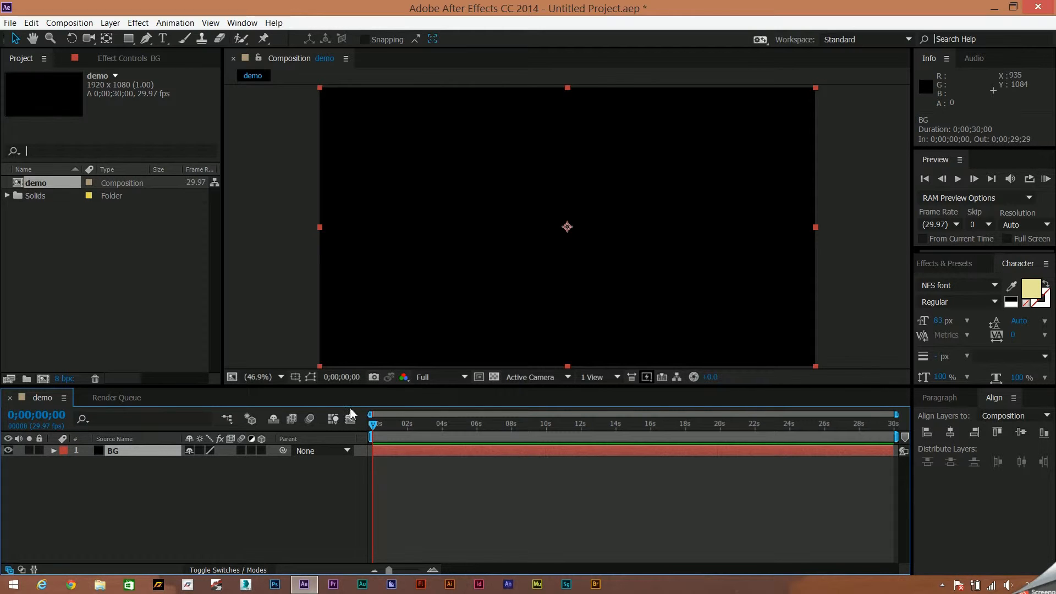
{"action": "left_click", "coordinate": [948, 264]}
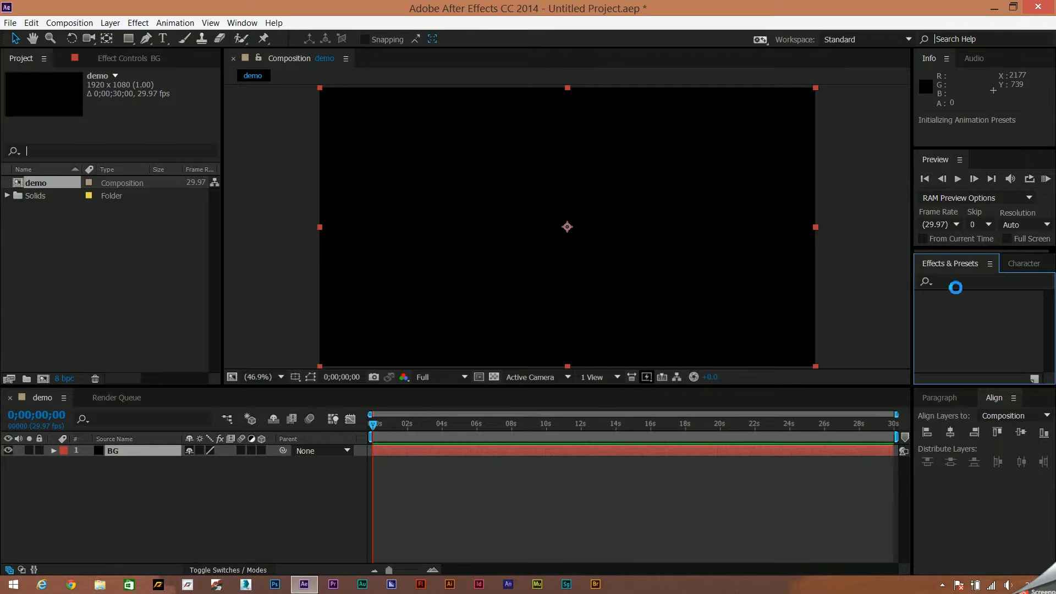
{"action": "left_click", "coordinate": [954, 286]}
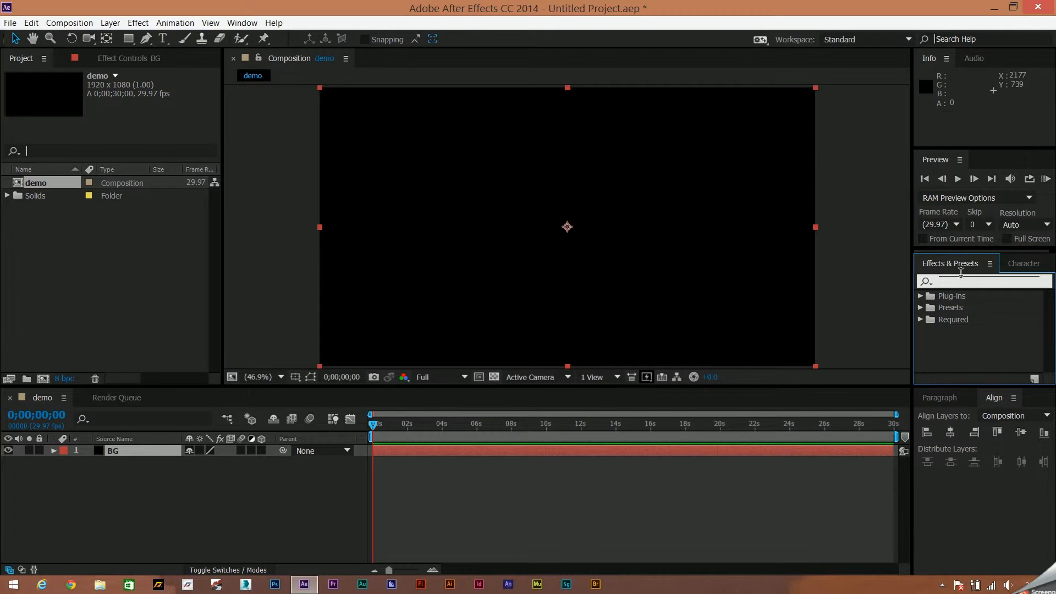
{"action": "type", "text": "ram"}
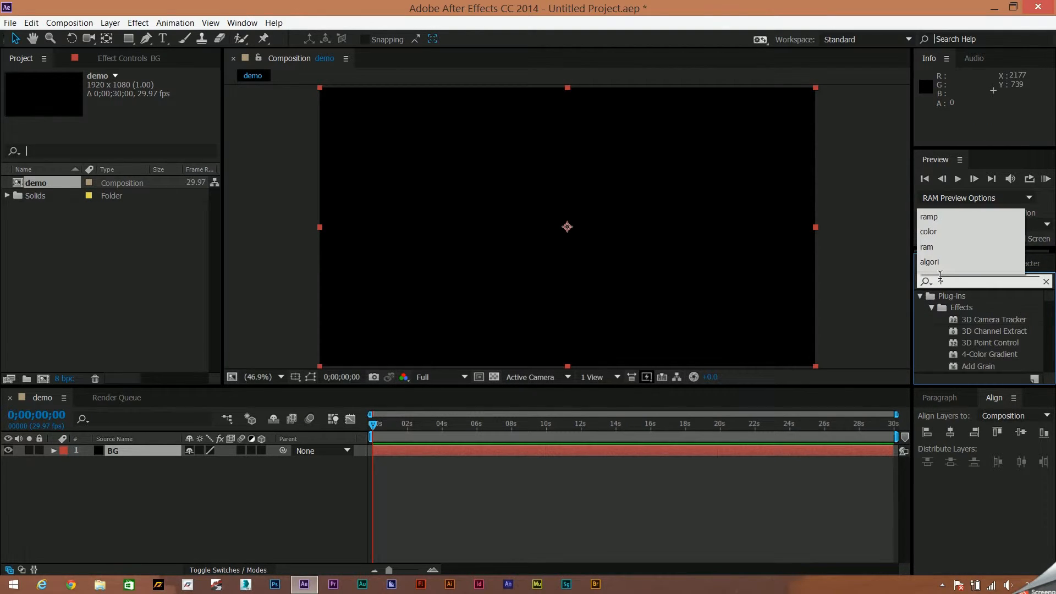
{"action": "type", "text": "p"}
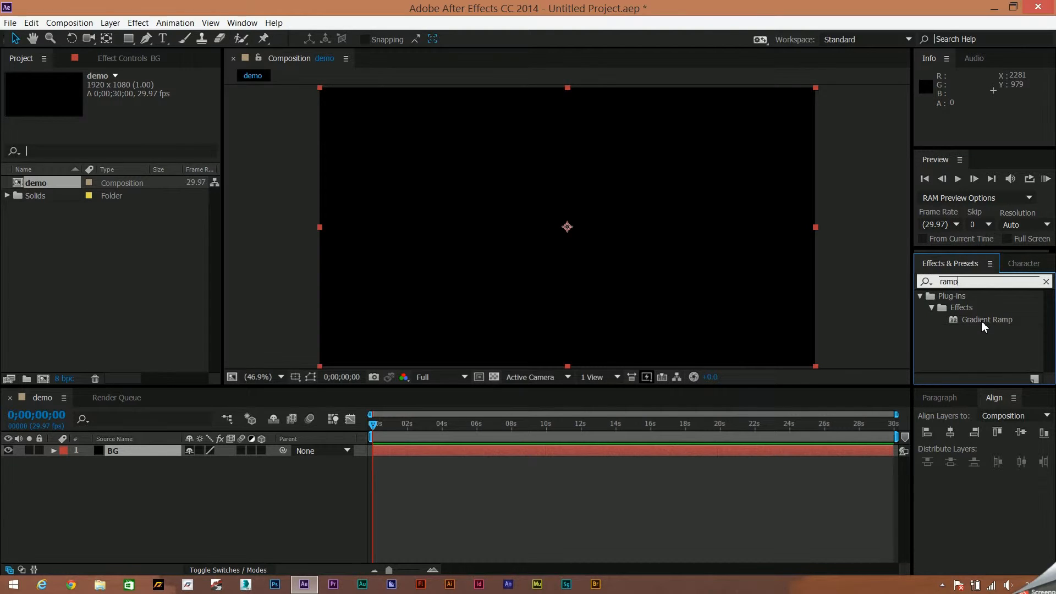
{"action": "double_click", "coordinate": [981, 320]}
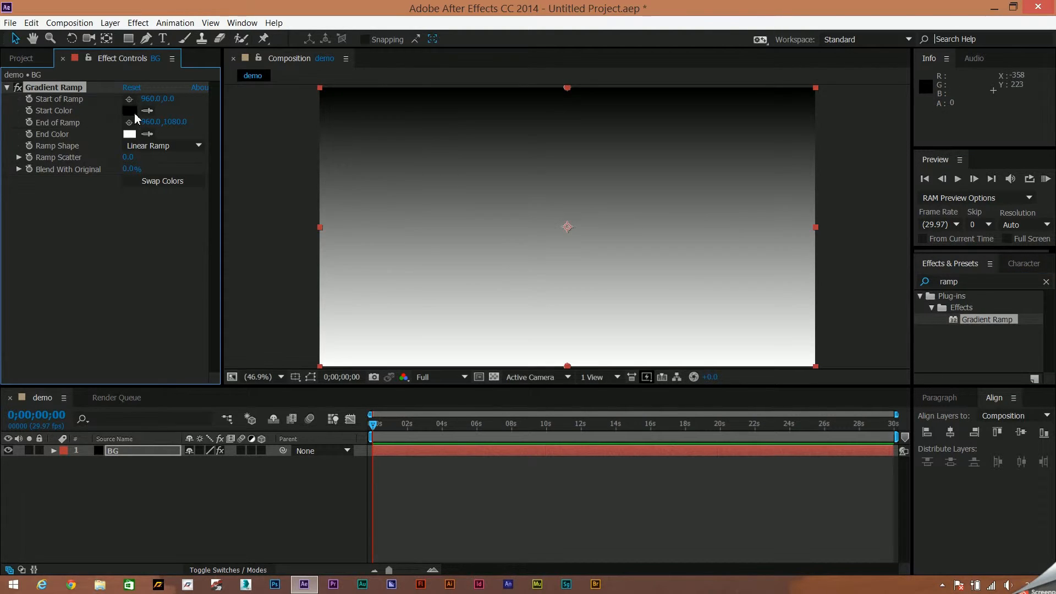
- Set the Gradient Ramp's Blend With Original to 81% and its shape to Radial Ramp
{"action": "left_click_drag", "start_coordinate": [131, 169], "coordinate": [260, 196]}
{"action": "left_click", "coordinate": [195, 146]}
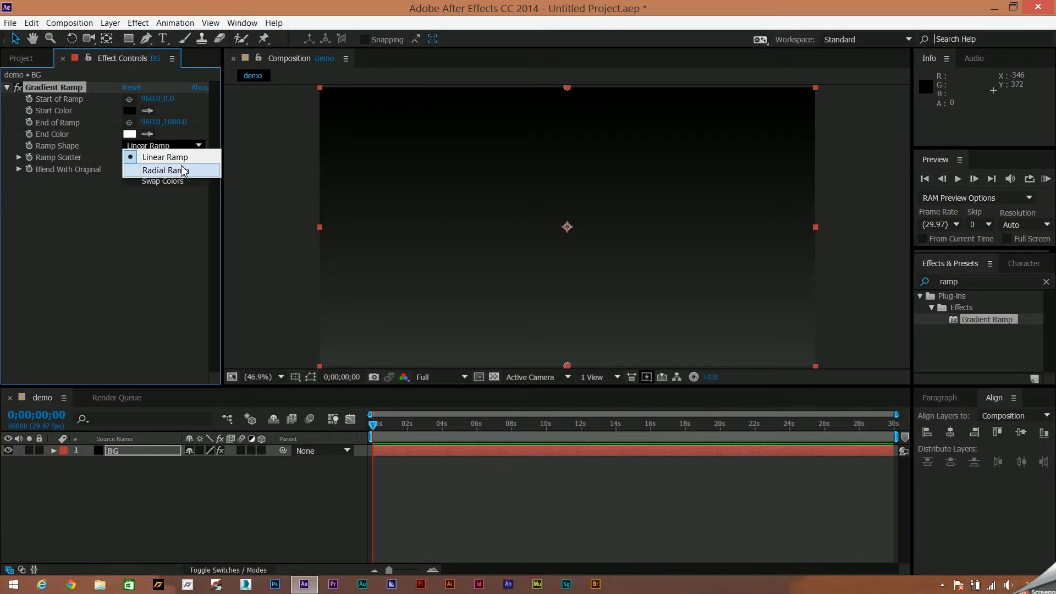
{"action": "left_click", "coordinate": [183, 170]}
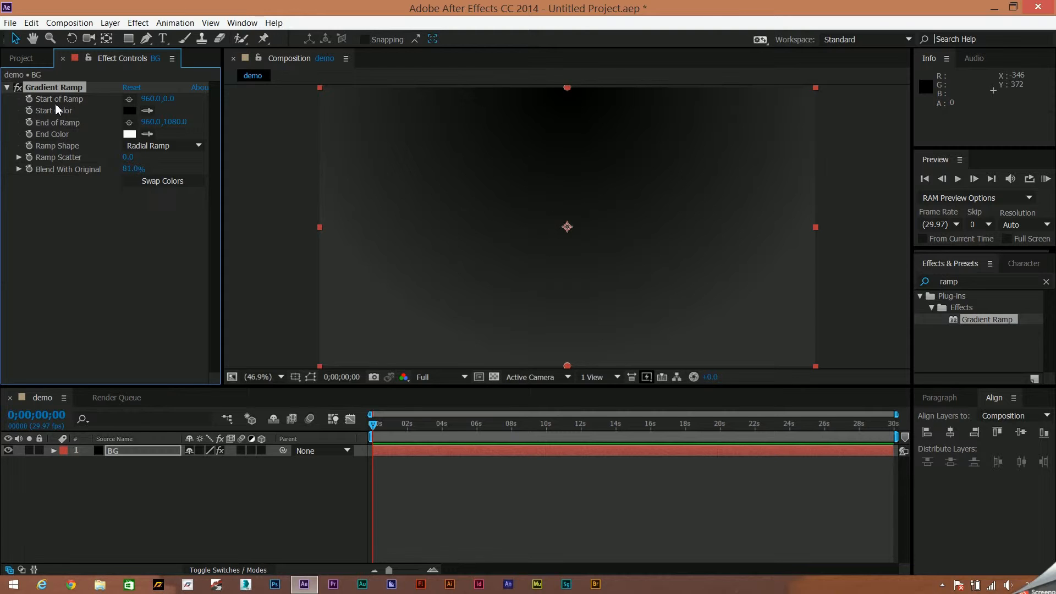
- Remove the Gradient Ramp effect from the BG layer and delete the layer from the composition
{"action": "key", "text": "Delete"}
{"action": "left_click", "coordinate": [21, 58]}
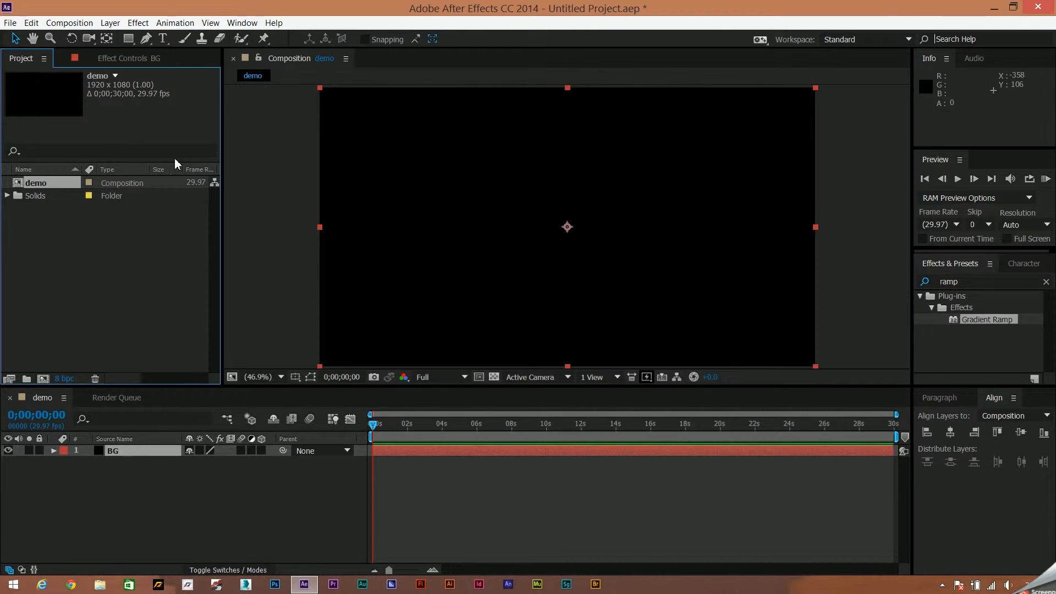
{"action": "left_click", "coordinate": [153, 493]}
{"action": "left_click", "coordinate": [122, 448]}
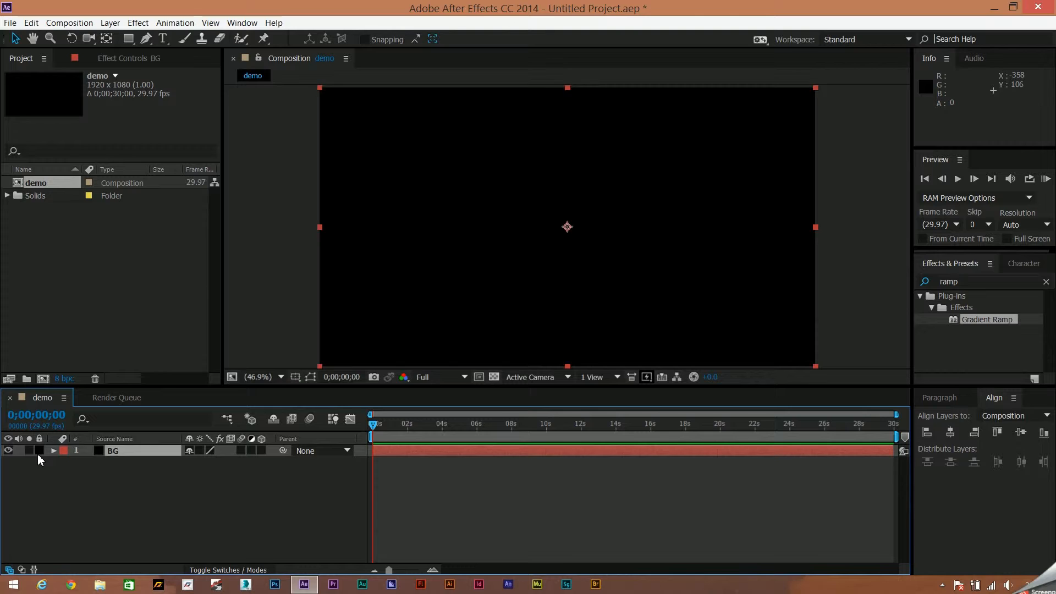
{"action": "key", "text": "Delete"}
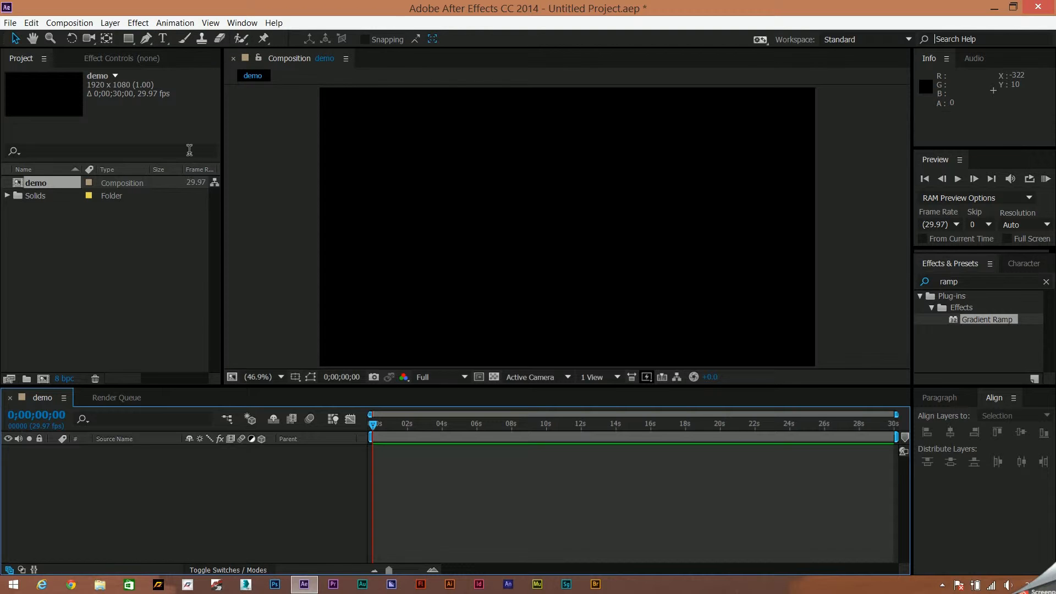
- Create a text layer in the demo composition reading "VM Graphics Solution"
{"action": "right_click", "coordinate": [139, 473]}
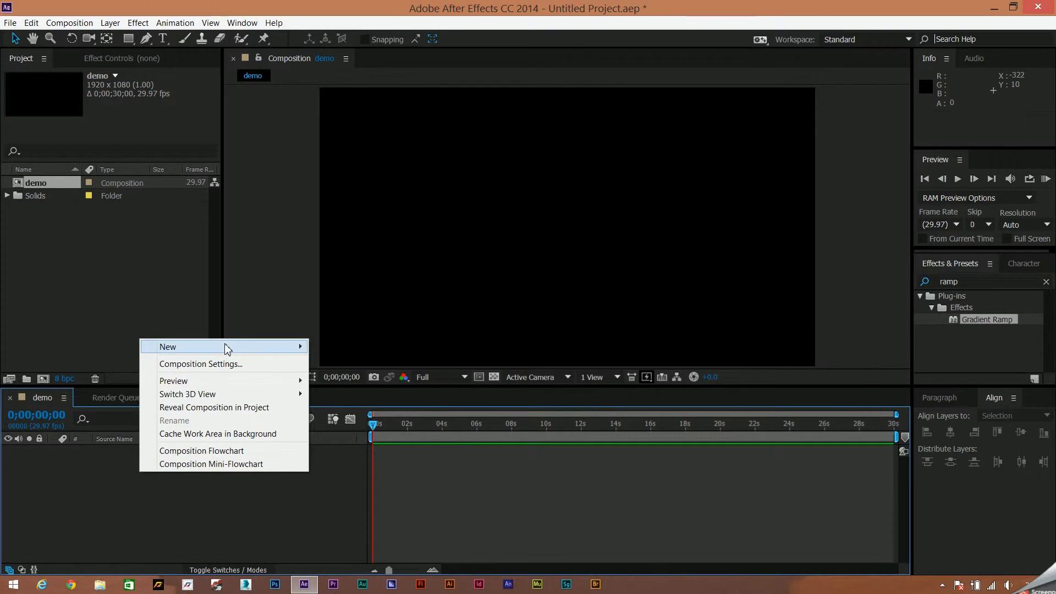
{"action": "mouse_move", "coordinate": [226, 347]}
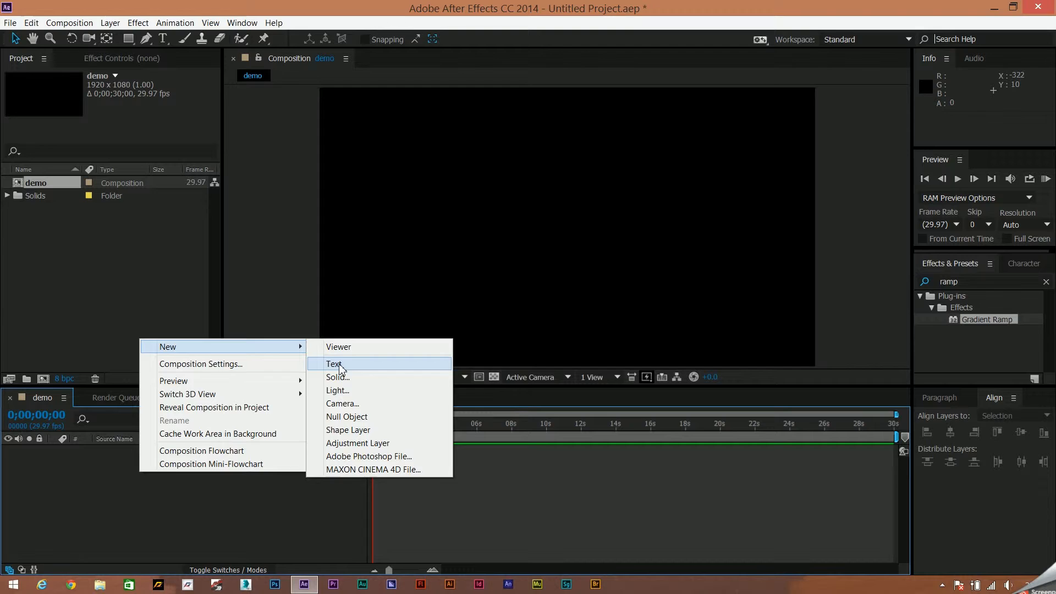
{"action": "left_click", "coordinate": [339, 366]}
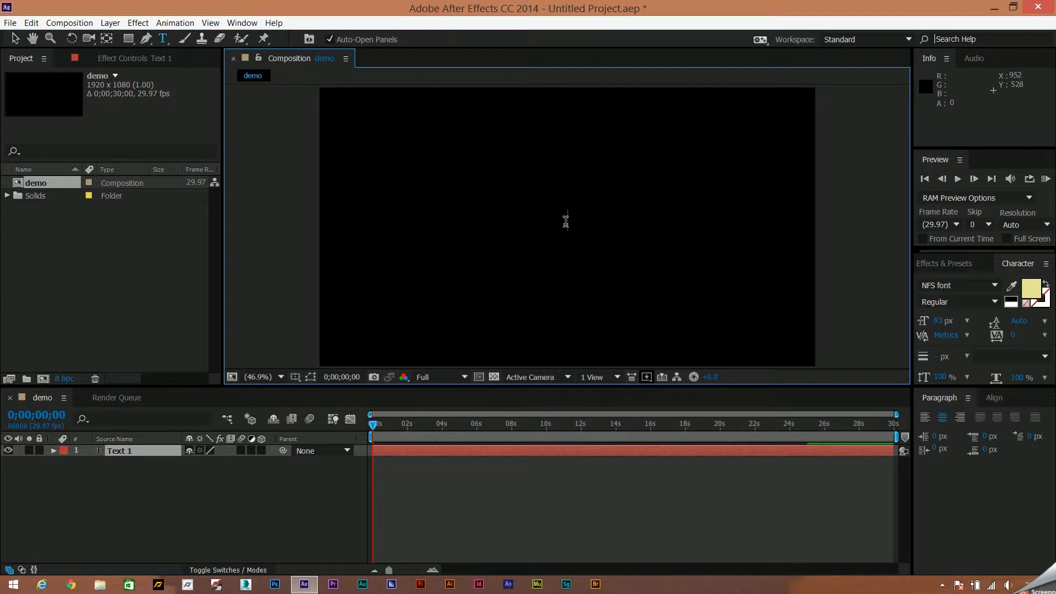
{"action": "type", "text": "UM GRAPHICS SOLUTION"}
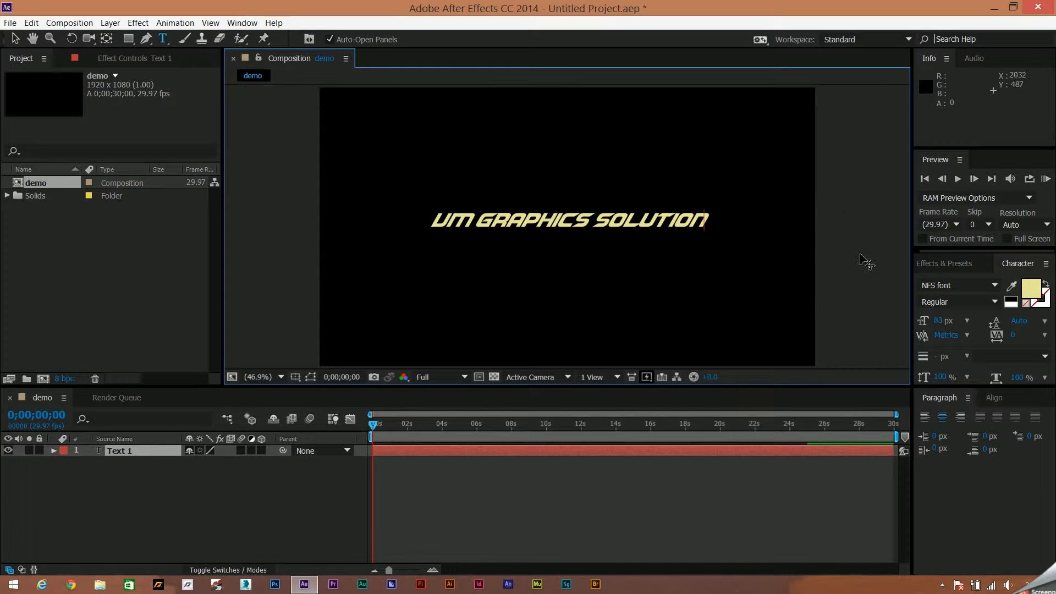
- Try to change the text's fill color to bright red without selecting its characters
{"action": "left_click", "coordinate": [1031, 288]}
{"action": "mouse_move", "coordinate": [542, 364]}
{"action": "left_mouse_down"}
{"action": "mouse_move", "coordinate": [566, 327]}
{"action": "mouse_move", "coordinate": [486, 375]}
{"action": "mouse_move", "coordinate": [469, 339]}
{"action": "mouse_move", "coordinate": [557, 265]}
{"action": "left_mouse_up"}
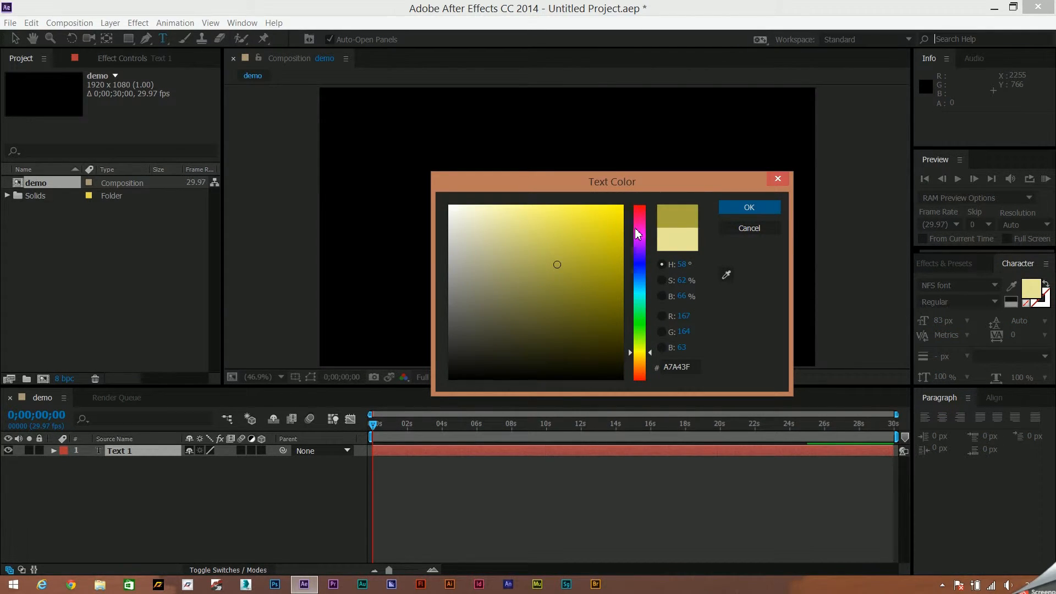
{"action": "left_click_drag", "start_coordinate": [635, 242], "coordinate": [636, 99]}
{"action": "left_click", "coordinate": [622, 207]}
{"action": "left_click", "coordinate": [749, 207]}
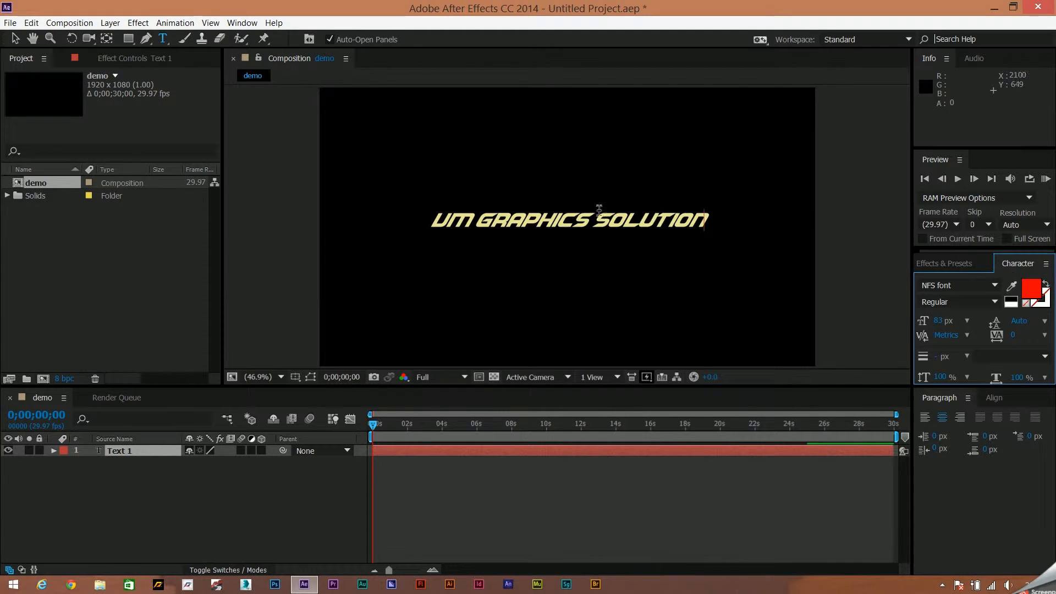
- Select all of the "VM Graphics Solution" text and set its fill color to red E70D0D
{"action": "left_click_drag", "start_coordinate": [711, 220], "coordinate": [252, 248]}
{"action": "left_click", "coordinate": [1032, 287]}
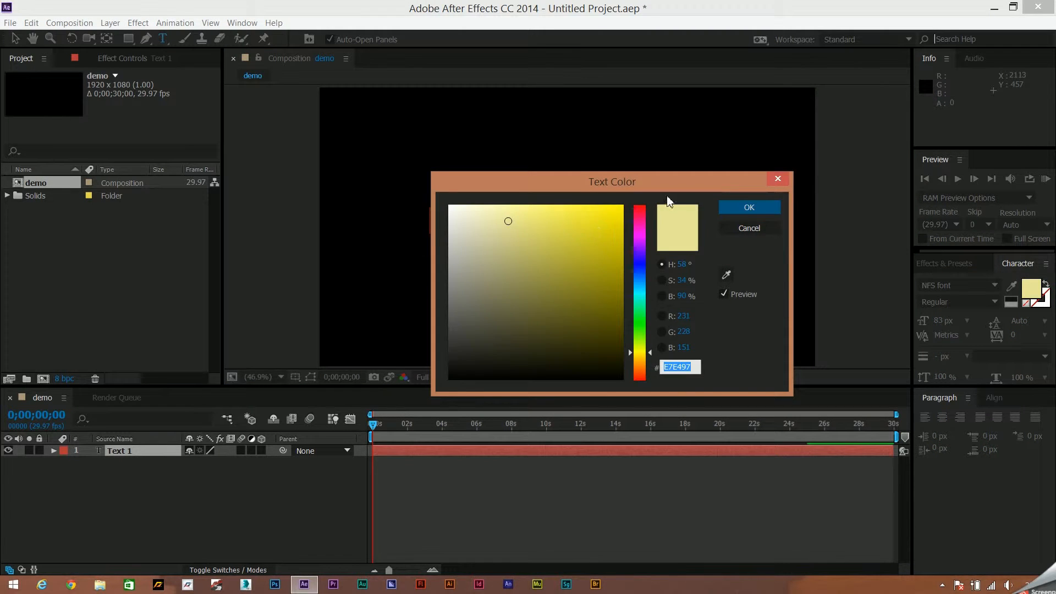
{"action": "left_click_drag", "start_coordinate": [634, 186], "coordinate": [640, 205]}
{"action": "left_click", "coordinate": [649, 228]}
{"action": "left_click", "coordinate": [627, 225]}
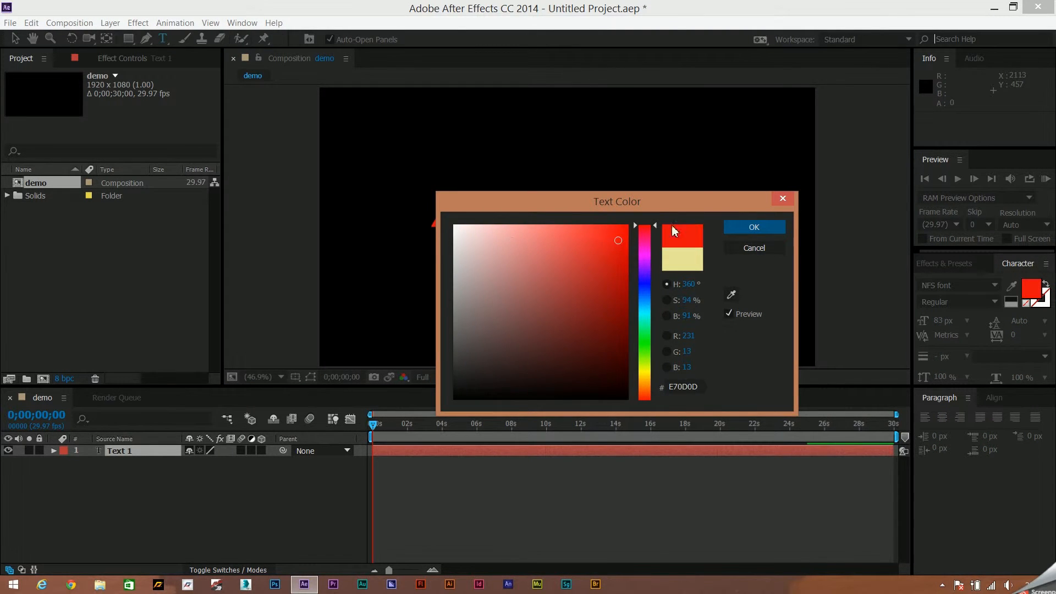
{"action": "left_click", "coordinate": [754, 226]}
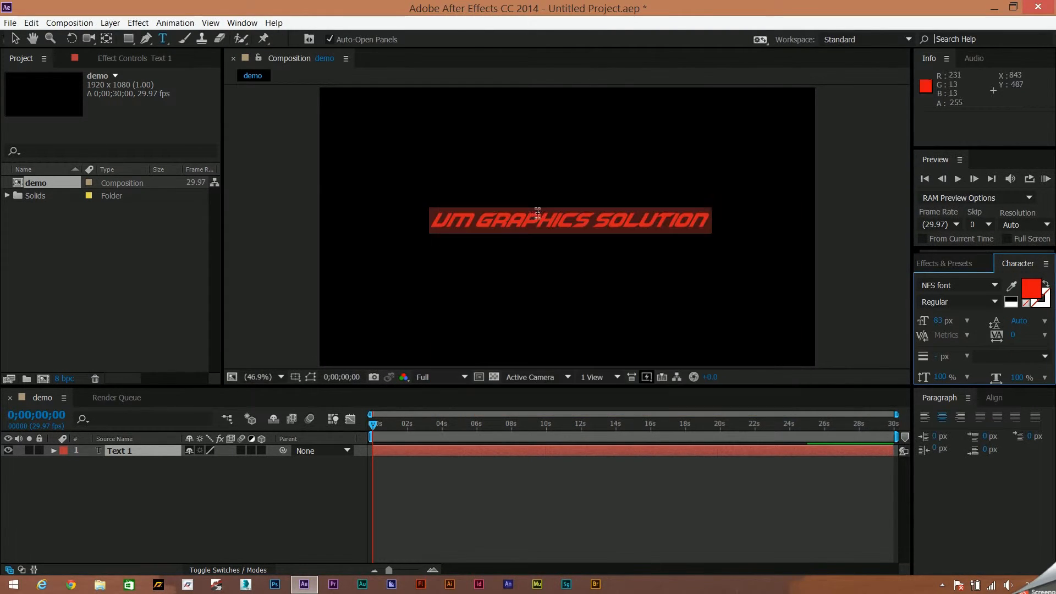
{"action": "left_click", "coordinate": [747, 218]}
{"action": "left_click", "coordinate": [675, 223]}
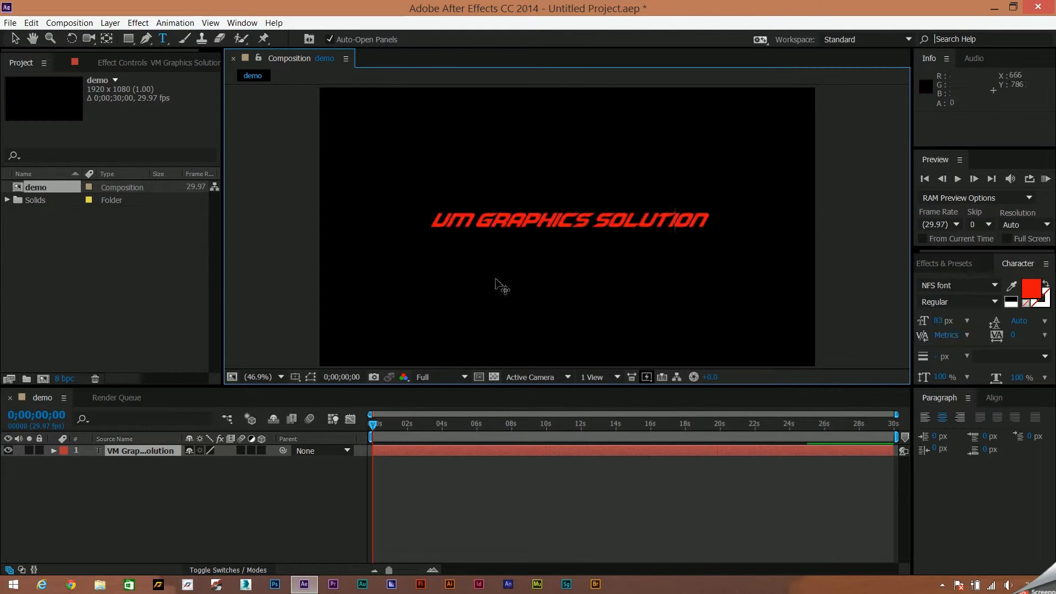
- Check the red text against the transparency grid, with the grid turned on and back off
{"action": "left_click", "coordinate": [494, 377]}
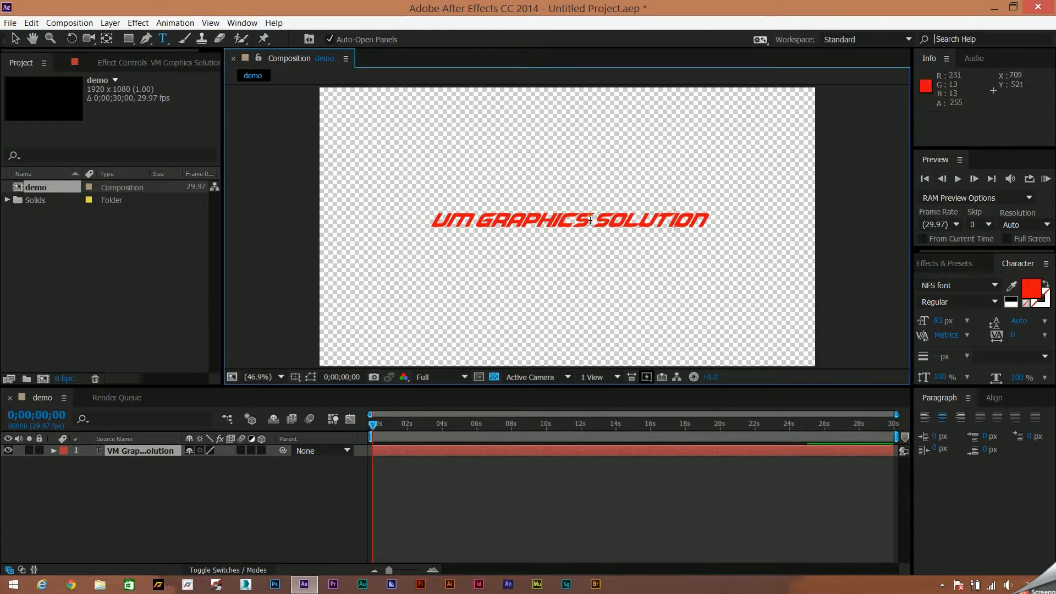
{"action": "left_click", "coordinate": [273, 419]}
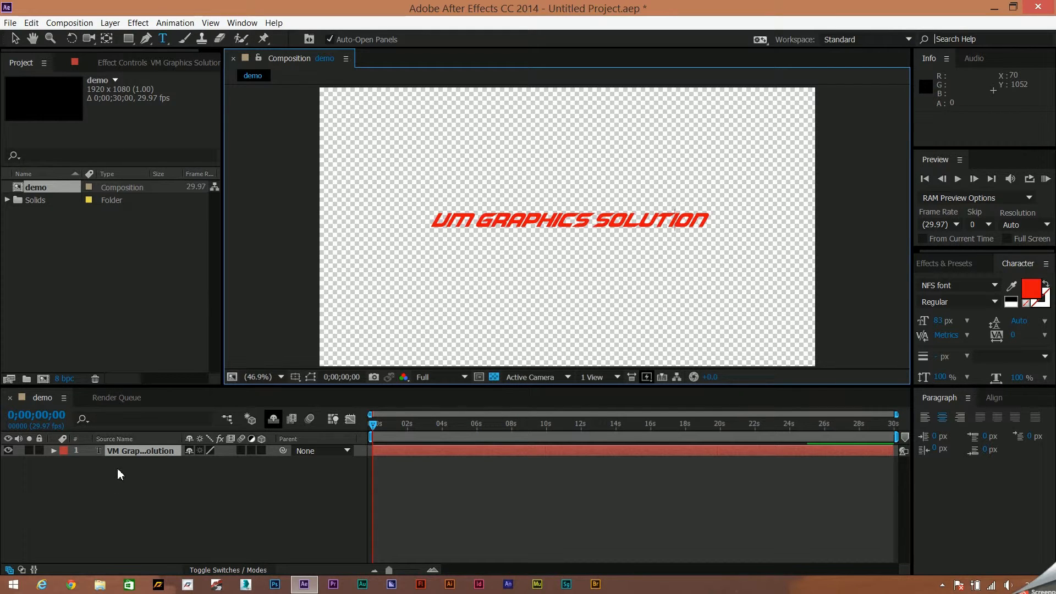
{"action": "left_click", "coordinate": [494, 377]}
- Examine the text layer's Transform properties: Anchor Point, Position, Scale, Rotation and Opacity
{"action": "left_click", "coordinate": [170, 464]}
{"action": "left_click", "coordinate": [165, 451]}
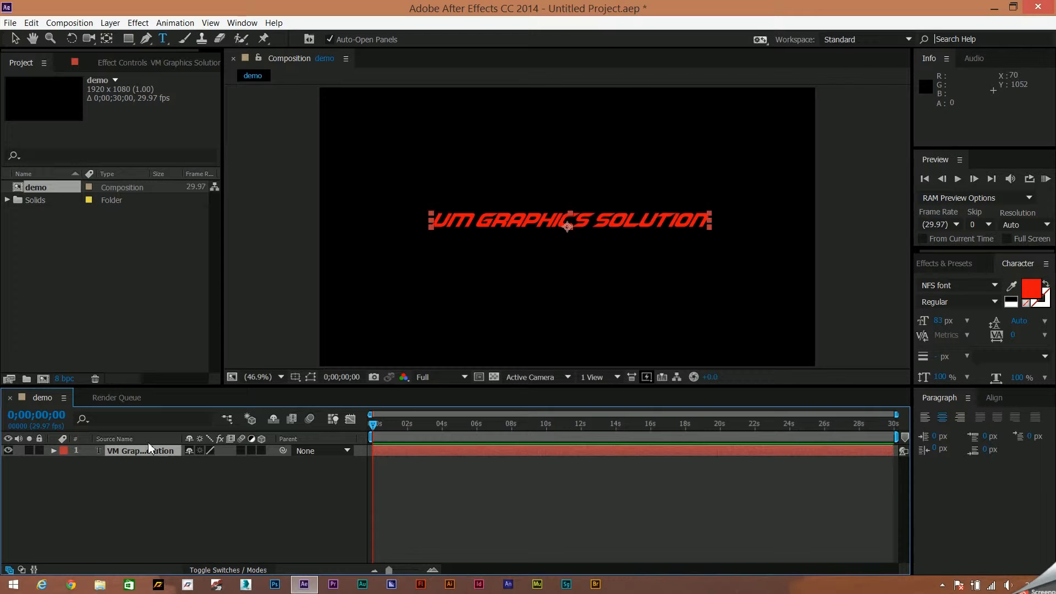
{"action": "left_click", "coordinate": [54, 451]}
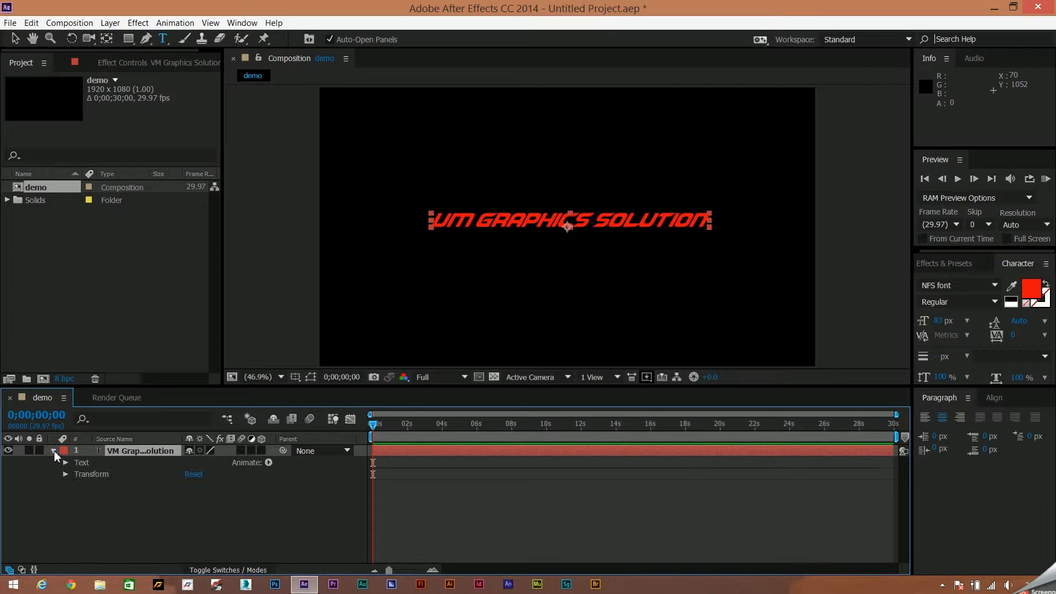
{"action": "left_click", "coordinate": [65, 474]}
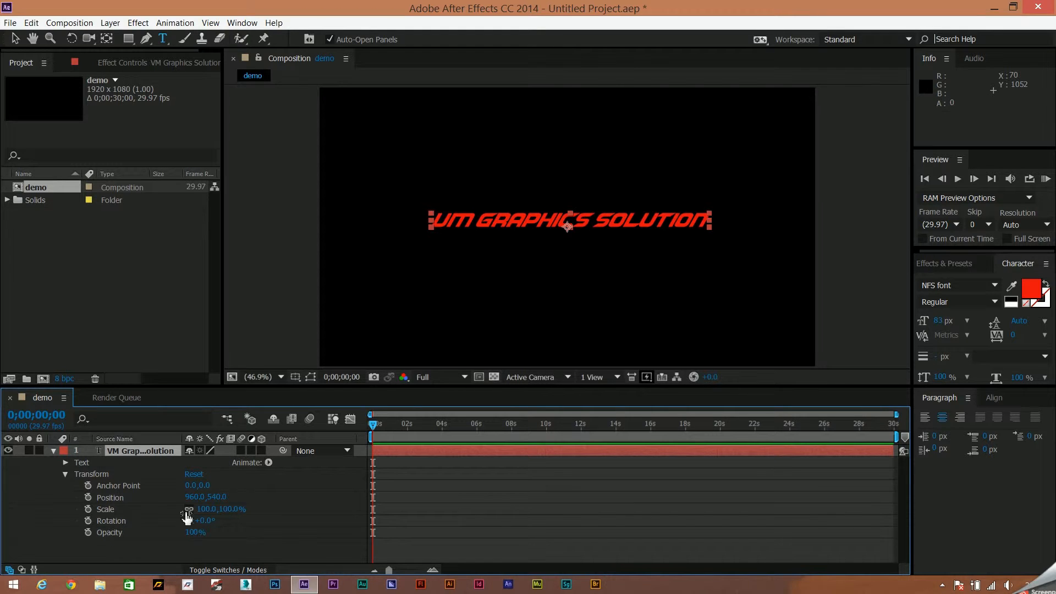
{"action": "left_click_drag", "start_coordinate": [35, 481], "coordinate": [117, 486]}
{"action": "left_click", "coordinate": [111, 555]}
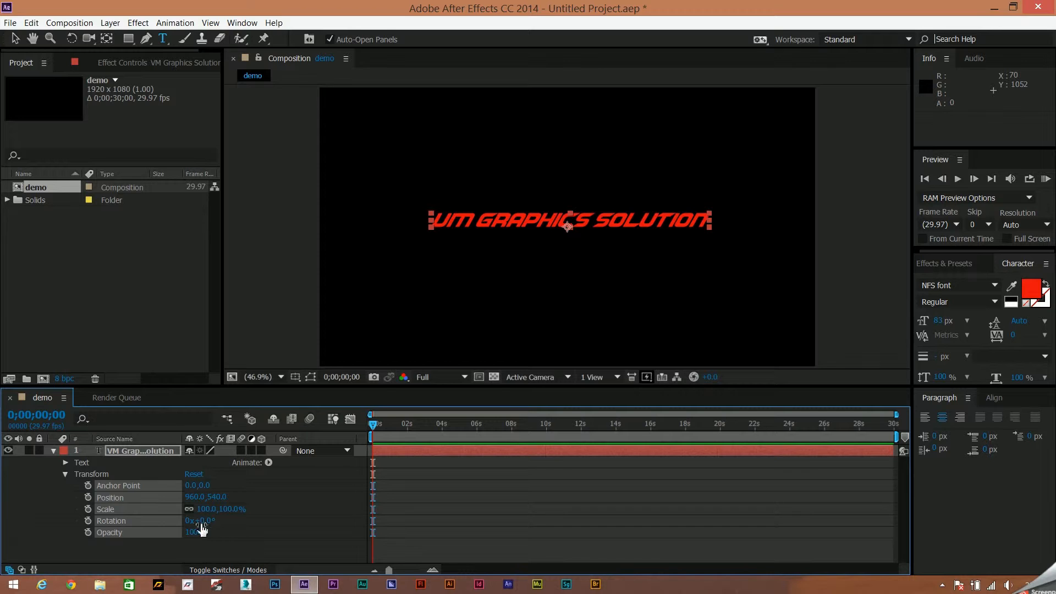
{"action": "left_click", "coordinate": [65, 474]}
{"action": "left_click", "coordinate": [66, 474]}
{"action": "left_click_drag", "start_coordinate": [89, 550], "coordinate": [90, 482]}
- Collapse the text layer's properties and delete the layer from the composition
{"action": "left_click", "coordinate": [65, 475]}
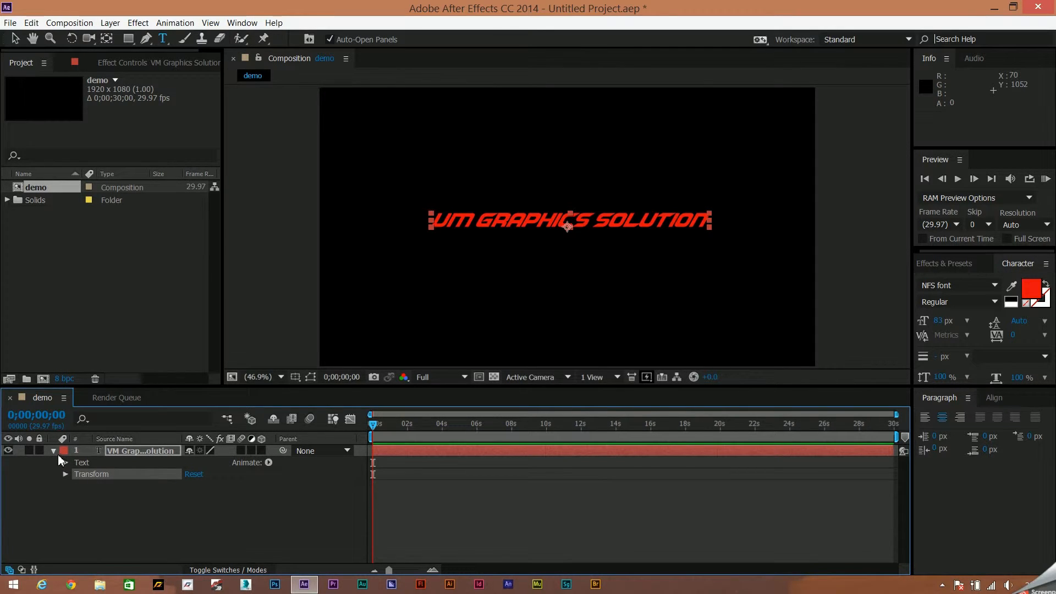
{"action": "left_click", "coordinate": [53, 450]}
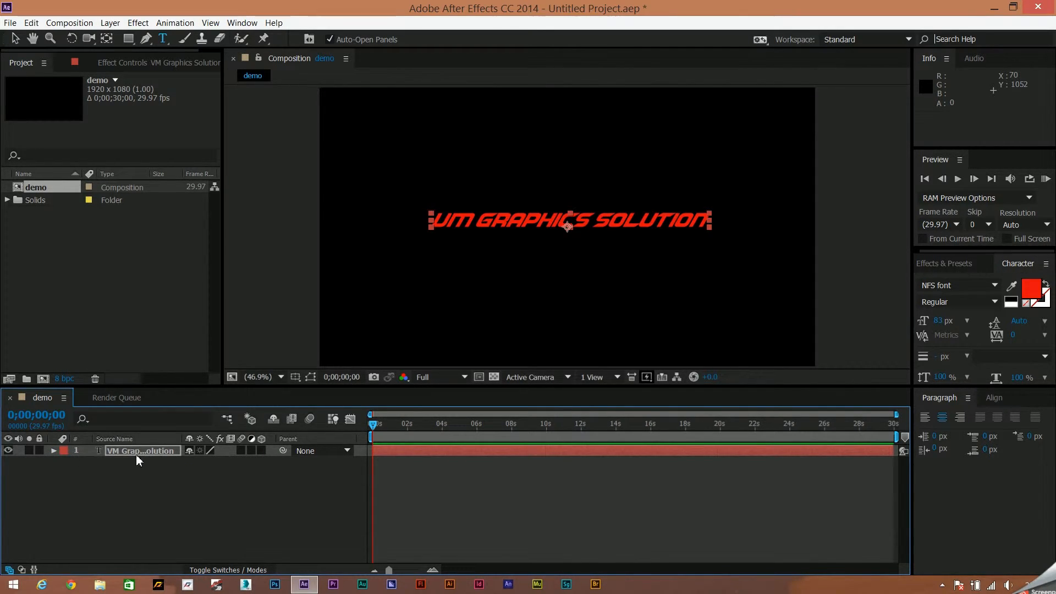
{"action": "key", "text": "Delete"}
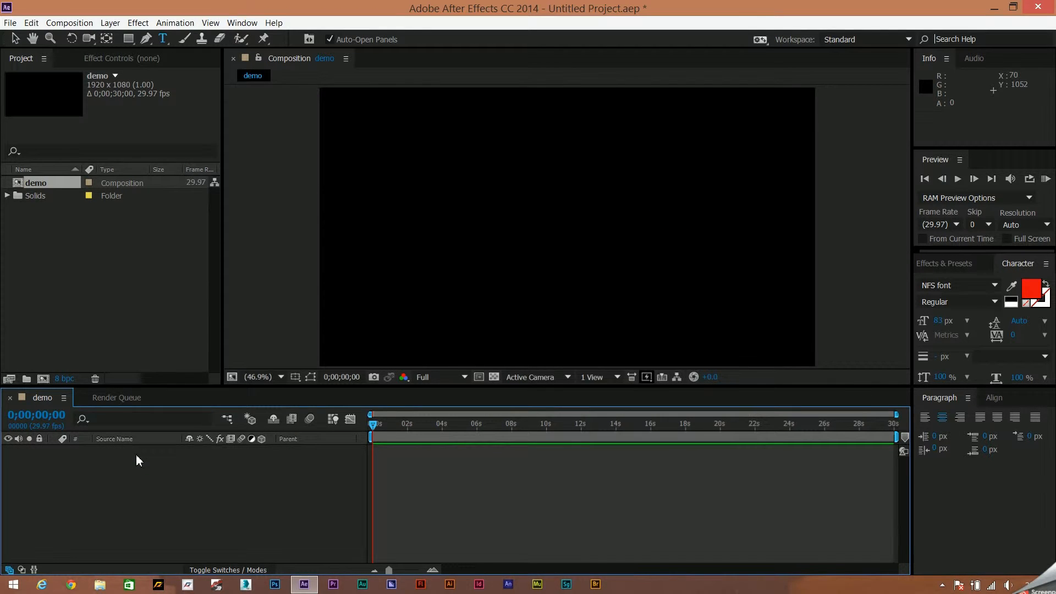
- Add a white Spot light layer to the composition and set the warning about lights and 2D layers to Never Again
{"action": "right_click", "coordinate": [110, 503]}
{"action": "mouse_move", "coordinate": [250, 367]}
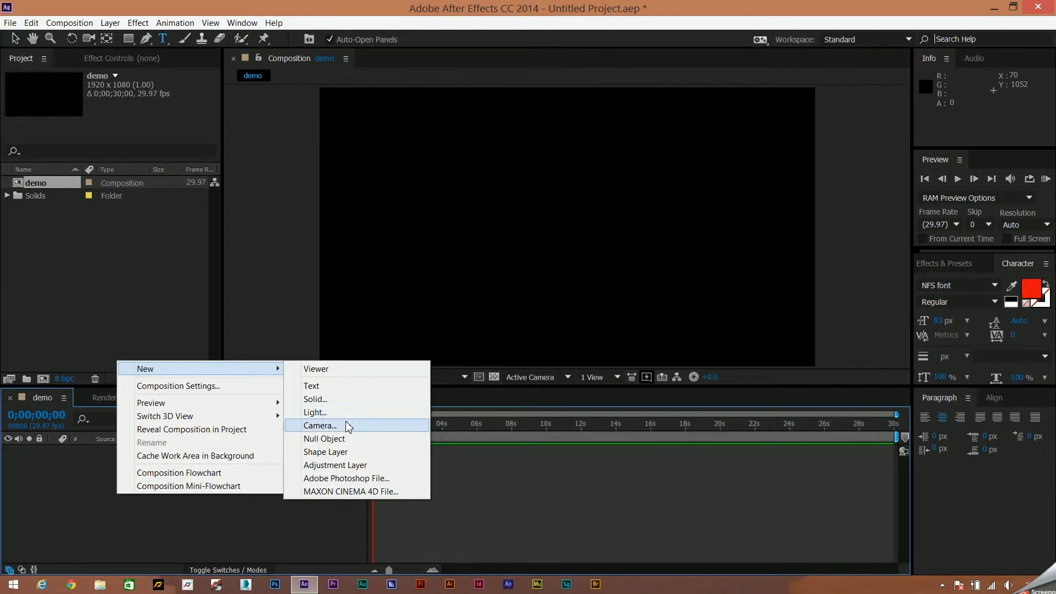
{"action": "left_click", "coordinate": [383, 420]}
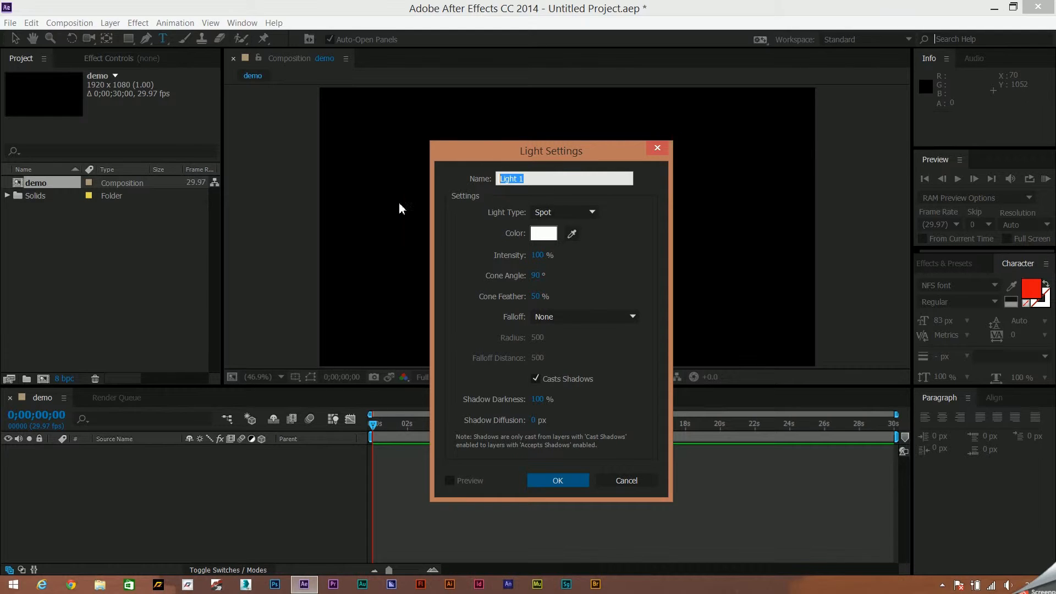
{"action": "left_click", "coordinate": [586, 213]}
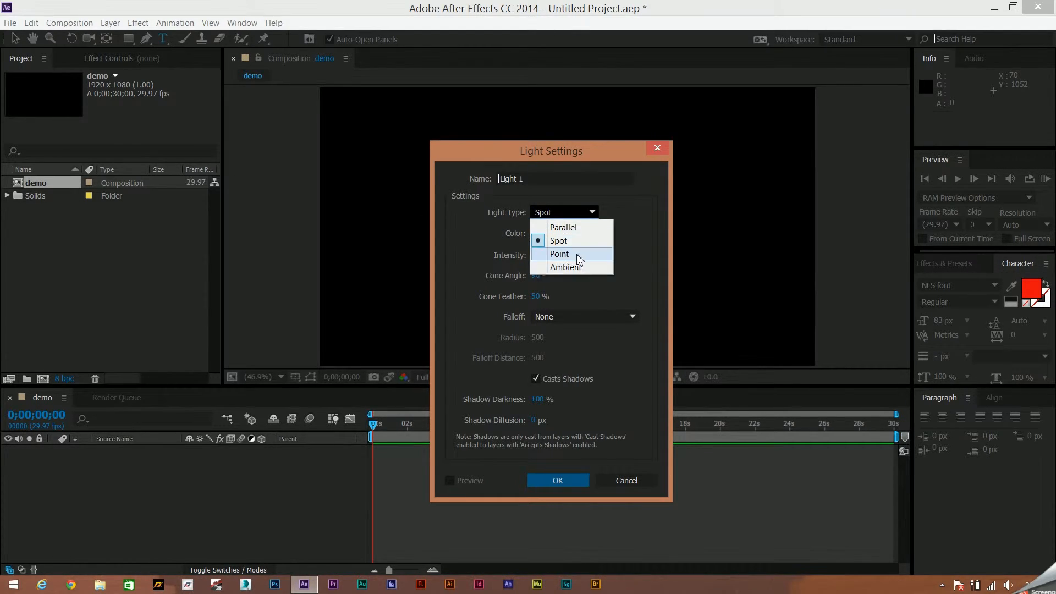
{"action": "left_click", "coordinate": [635, 243]}
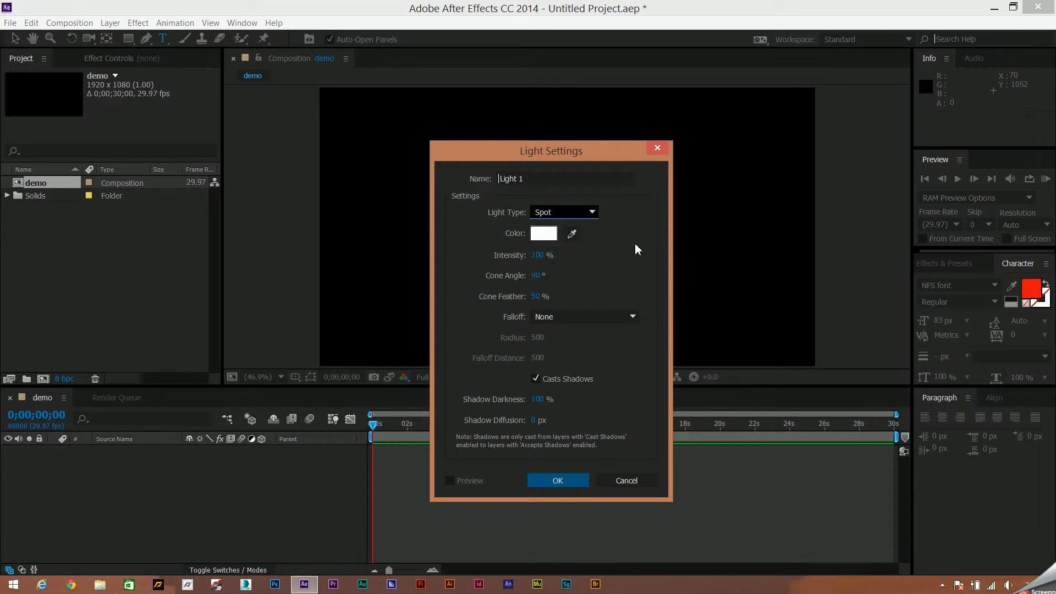
{"action": "left_click", "coordinate": [548, 236]}
{"action": "mouse_move", "coordinate": [544, 308]}
{"action": "left_mouse_down"}
{"action": "mouse_move", "coordinate": [543, 322]}
{"action": "mouse_move", "coordinate": [423, 172]}
{"action": "left_mouse_up"}
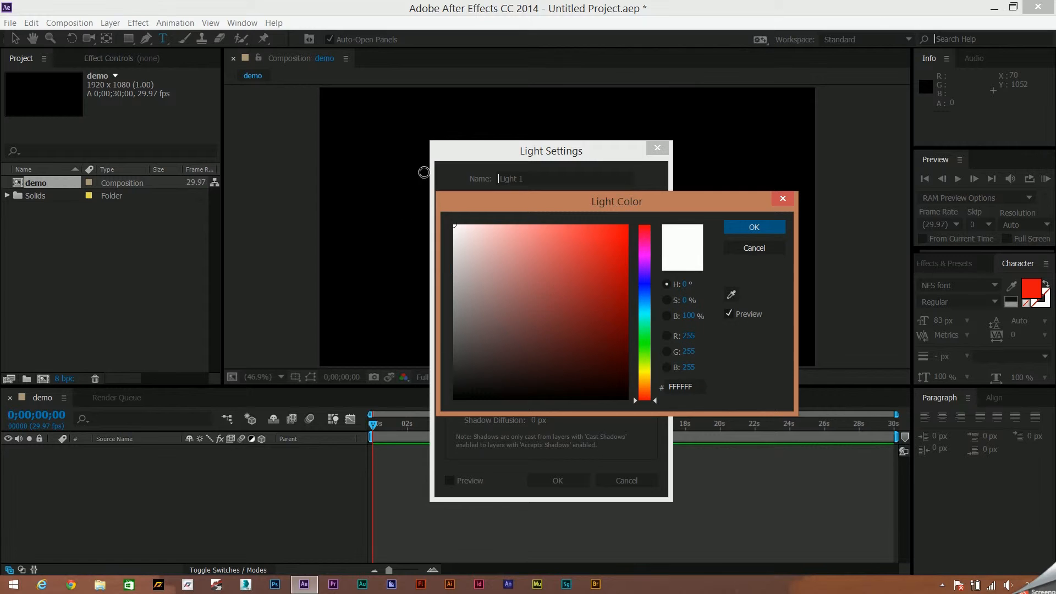
{"action": "left_click", "coordinate": [758, 226]}
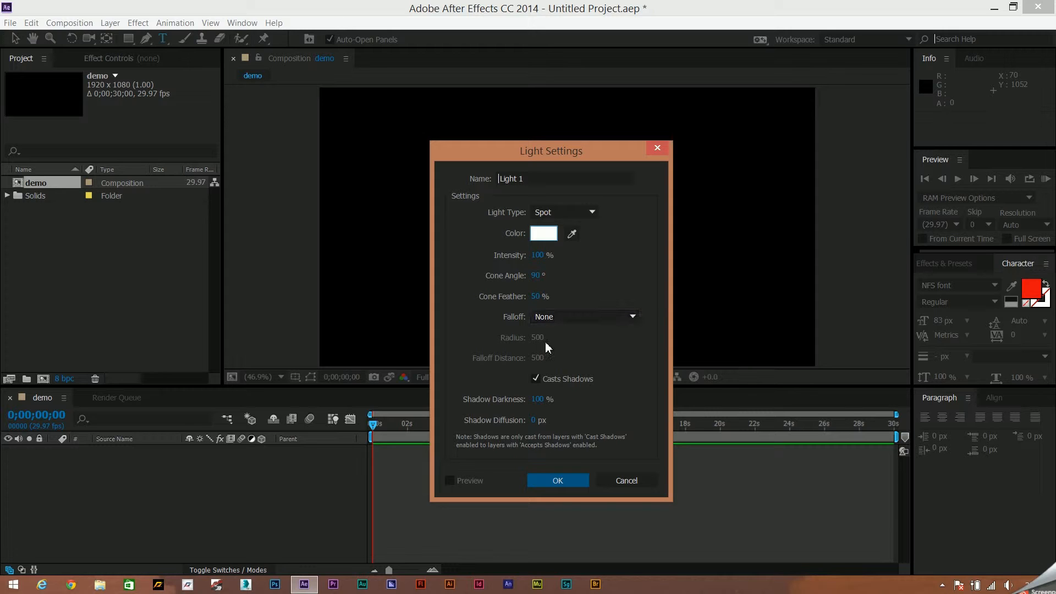
{"action": "left_click", "coordinate": [558, 481]}
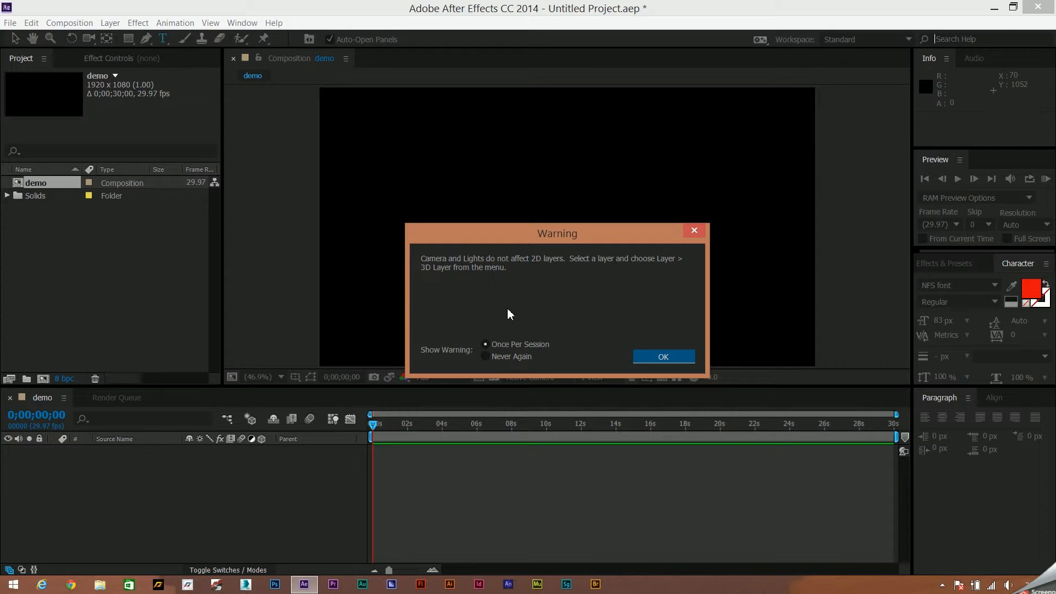
{"action": "left_click", "coordinate": [524, 358]}
{"action": "left_click", "coordinate": [670, 358]}
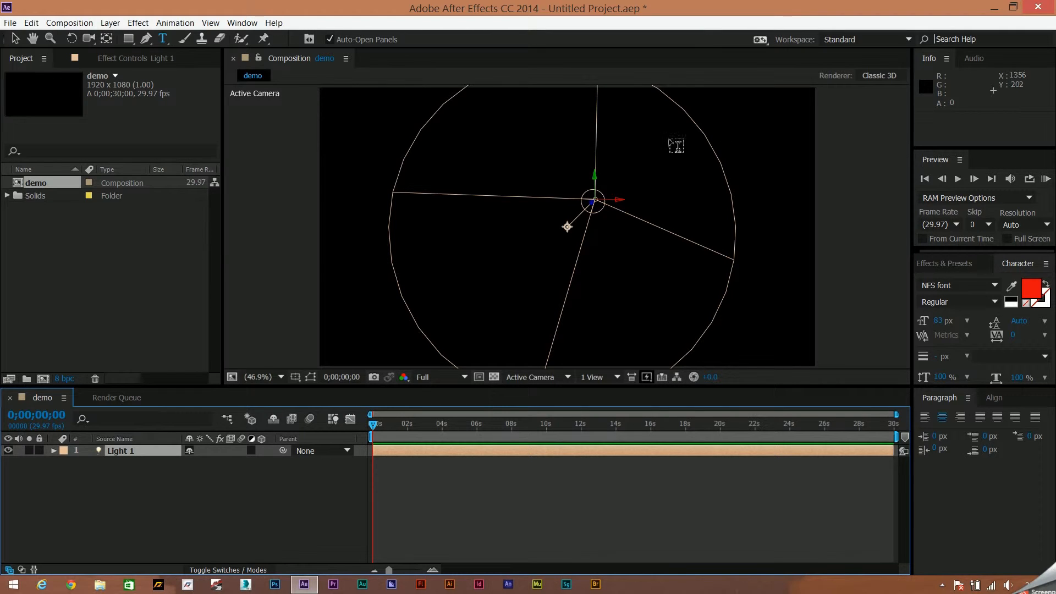
- Create a black 1920 x 1080 px solid layer named "bg"
{"action": "right_click", "coordinate": [221, 484]}
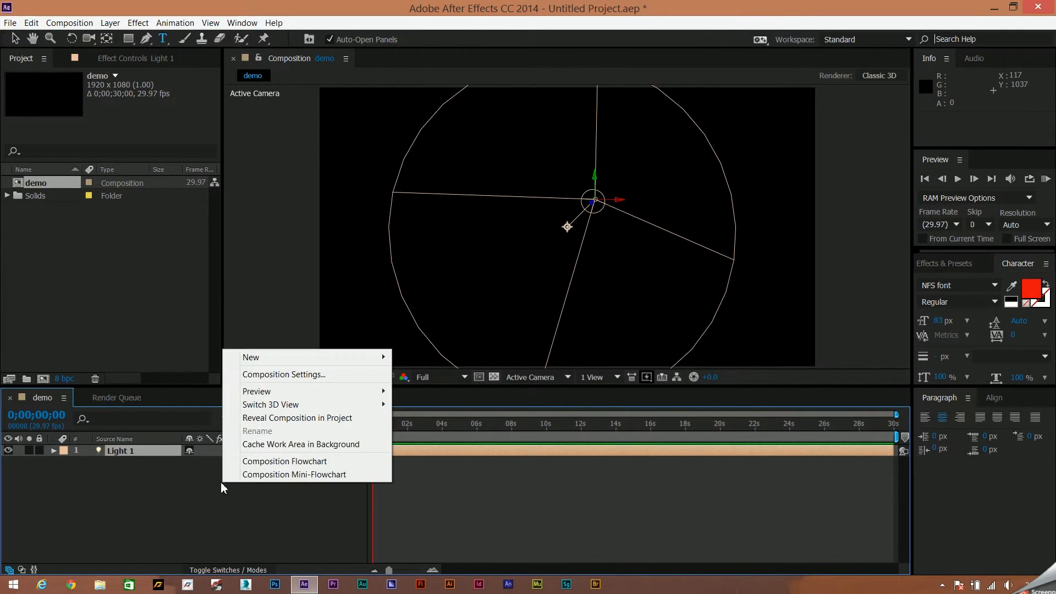
{"action": "mouse_move", "coordinate": [352, 365]}
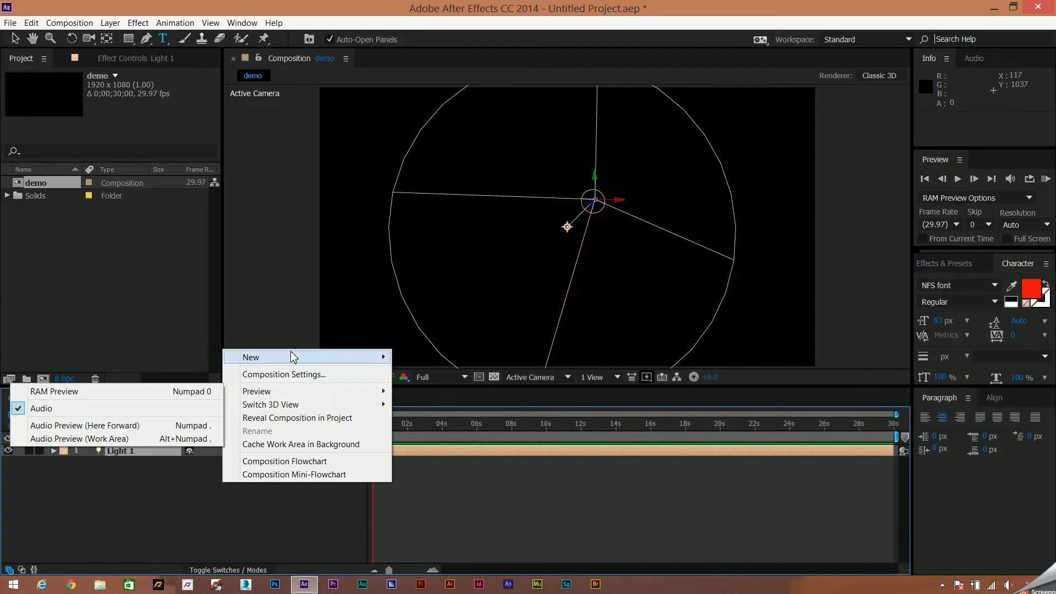
{"action": "mouse_move", "coordinate": [294, 358]}
{"action": "left_click", "coordinate": [218, 387]}
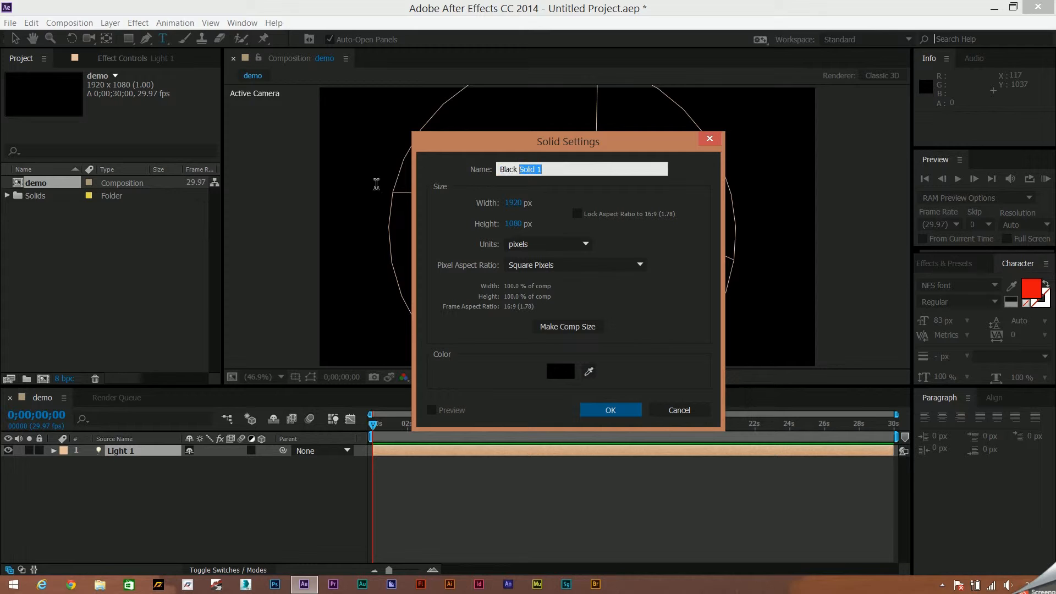
{"action": "type", "text": "b"}
{"action": "left_click", "coordinate": [610, 412]}
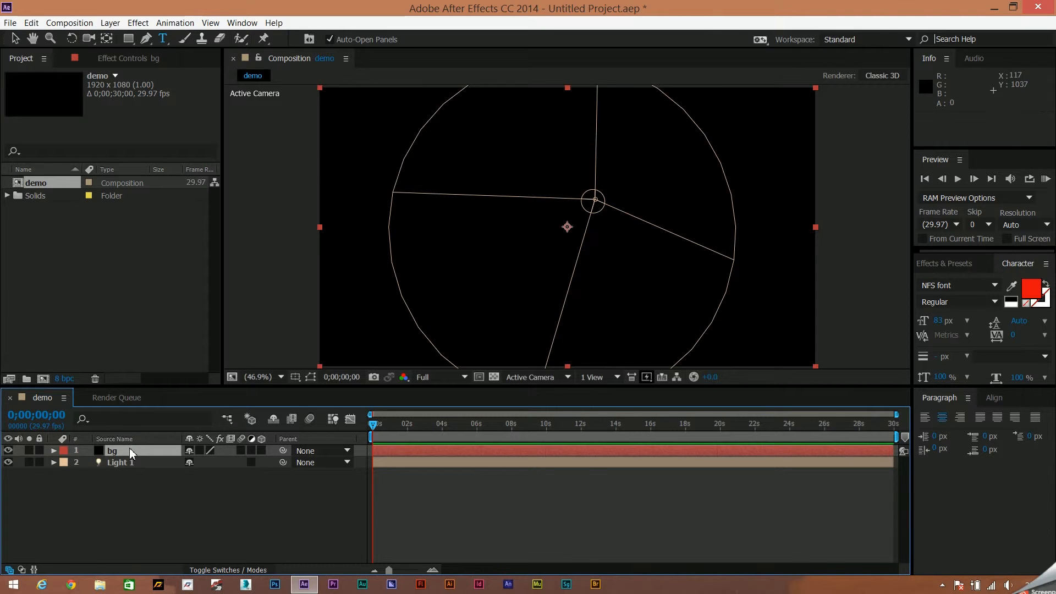
- Move the bg layer below Light 1 and make it a 3D layer
{"action": "left_click_drag", "start_coordinate": [130, 450], "coordinate": [133, 525]}
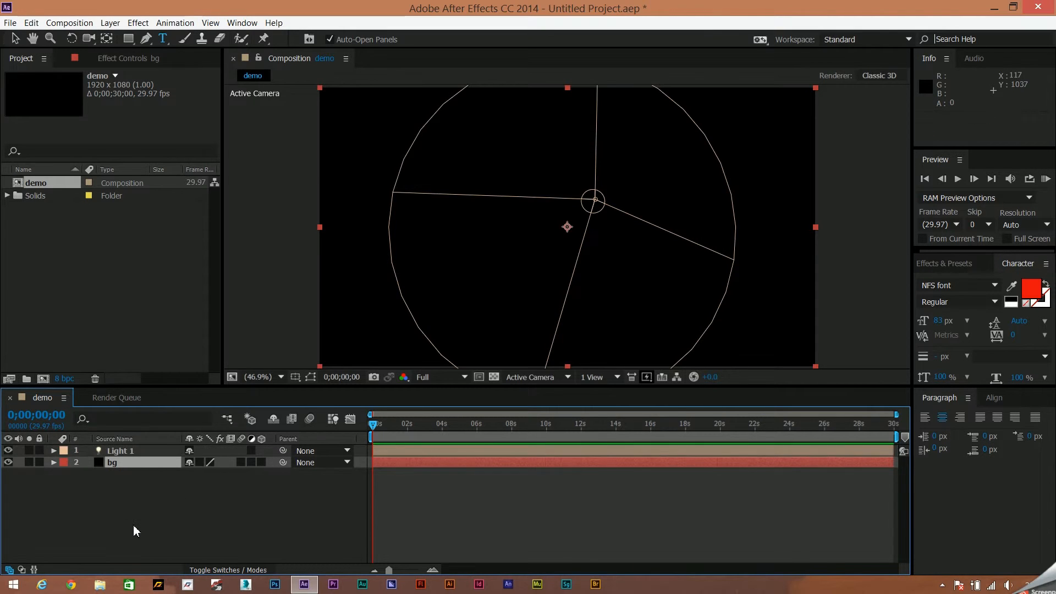
{"action": "left_click", "coordinate": [260, 463]}
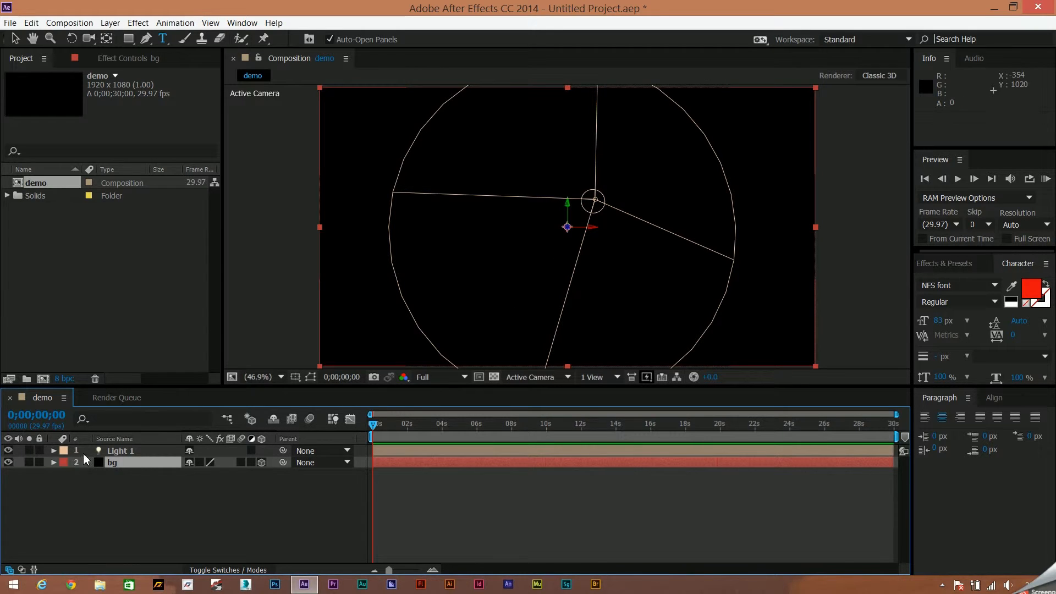
- Move Light 1 toward the upper-left corner of the composition, to a position of about 498, 227, -704
{"action": "left_click", "coordinate": [113, 450]}
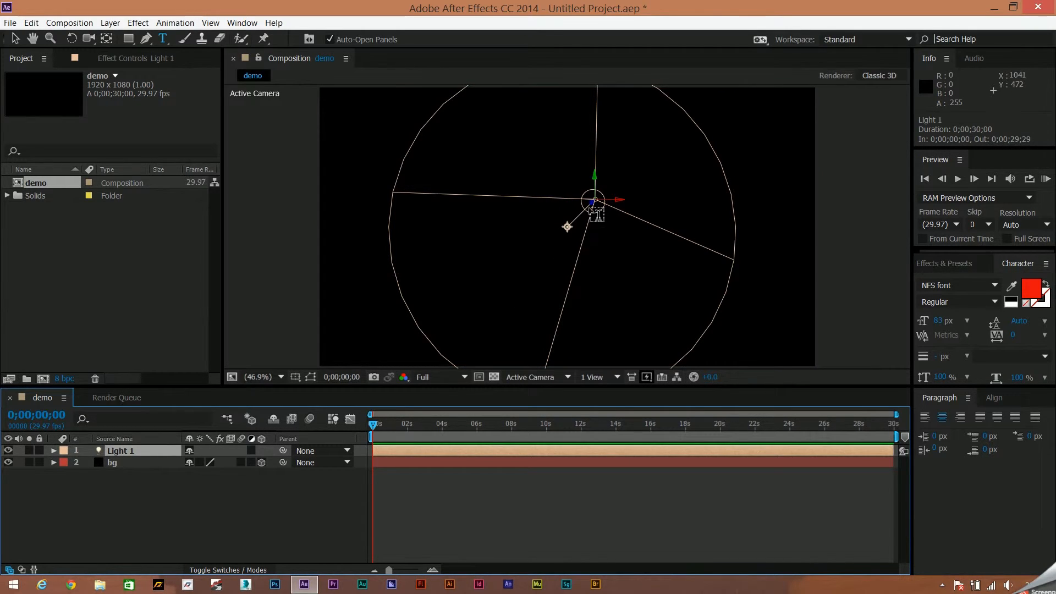
{"action": "left_click", "coordinate": [15, 40]}
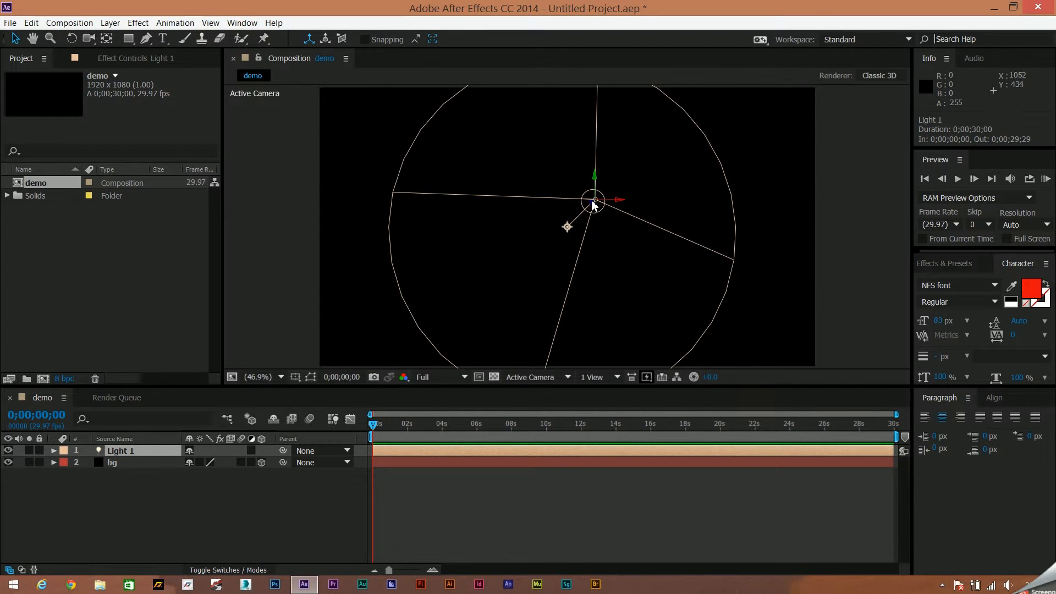
{"action": "left_click_drag", "start_coordinate": [593, 205], "coordinate": [447, 127]}
{"action": "scroll", "coordinate": [475, 189], "scroll_direction": "down", "scroll_amount": 4}
{"action": "scroll", "coordinate": [474, 189], "scroll_direction": "up", "scroll_amount": 2}
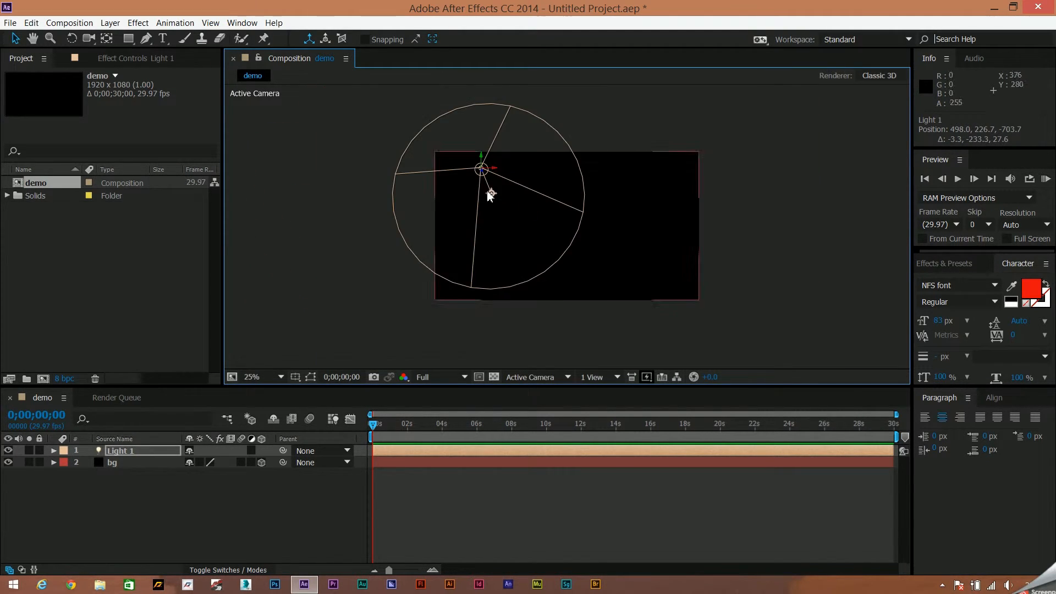
- In the Left view, pull Light 1 to a position of about -2282, 227, -1037, and return to the Active Camera view
{"action": "left_click", "coordinate": [536, 377]}
{"action": "left_click", "coordinate": [536, 422]}
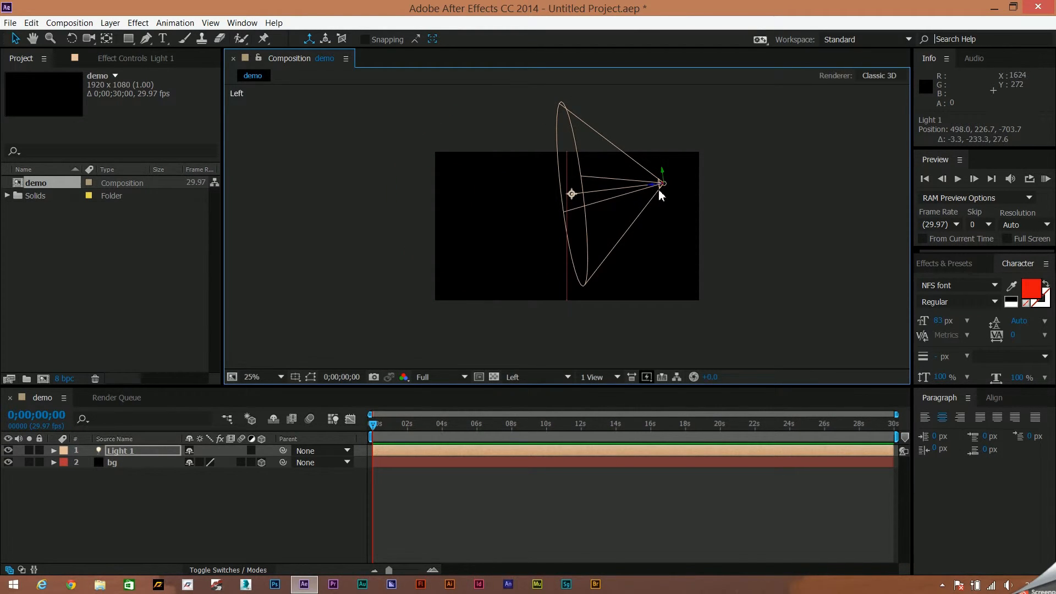
{"action": "left_click_drag", "start_coordinate": [662, 187], "coordinate": [1048, 185]}
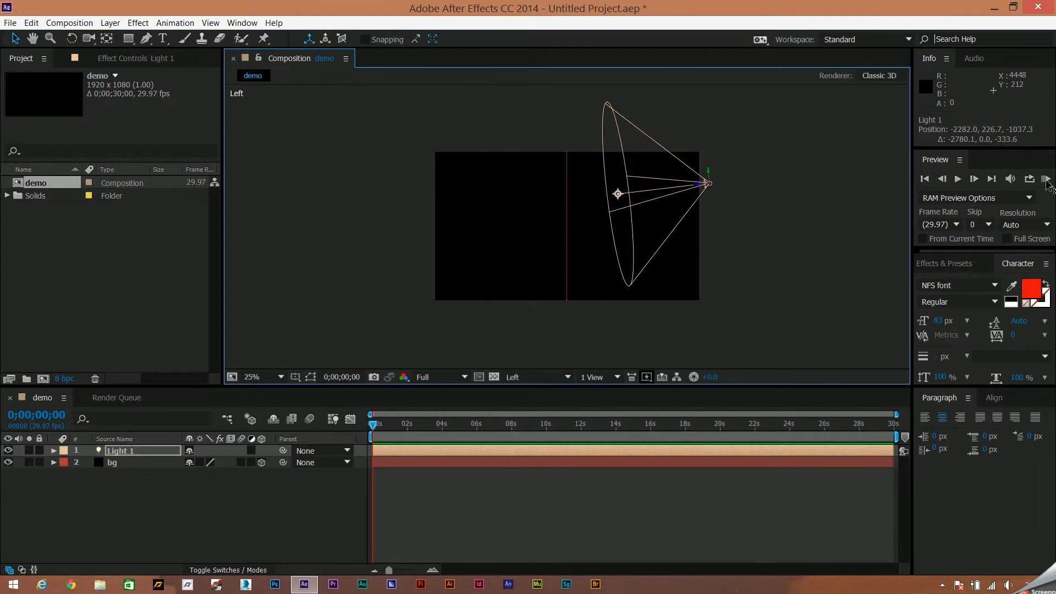
{"action": "left_click", "coordinate": [546, 377]}
{"action": "left_click", "coordinate": [543, 396]}
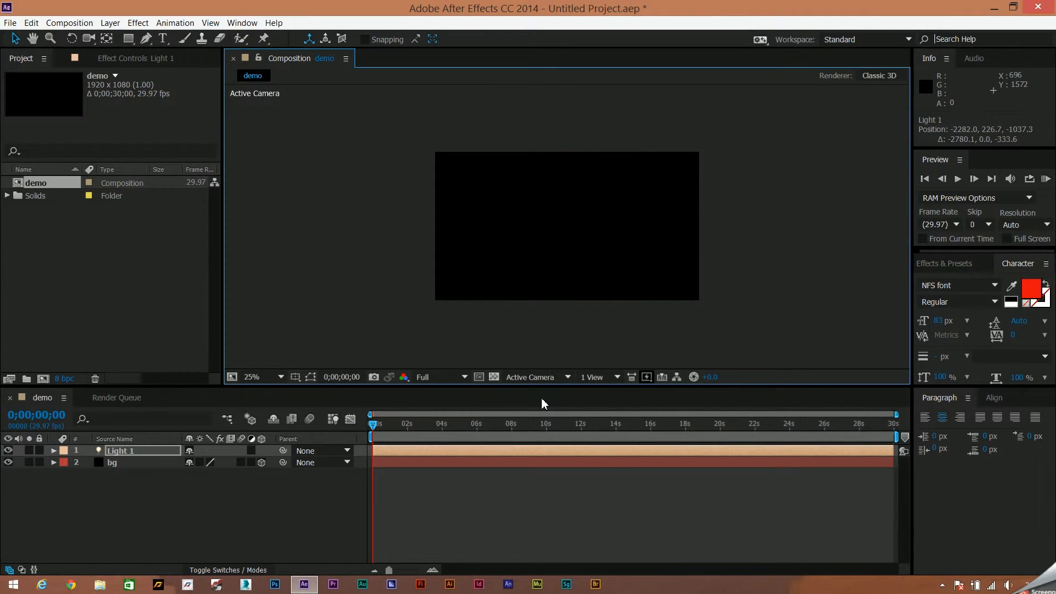
- Switch to the Front view and change Light 1 to a Point light with 750% intensity
{"action": "left_click", "coordinate": [572, 380]}
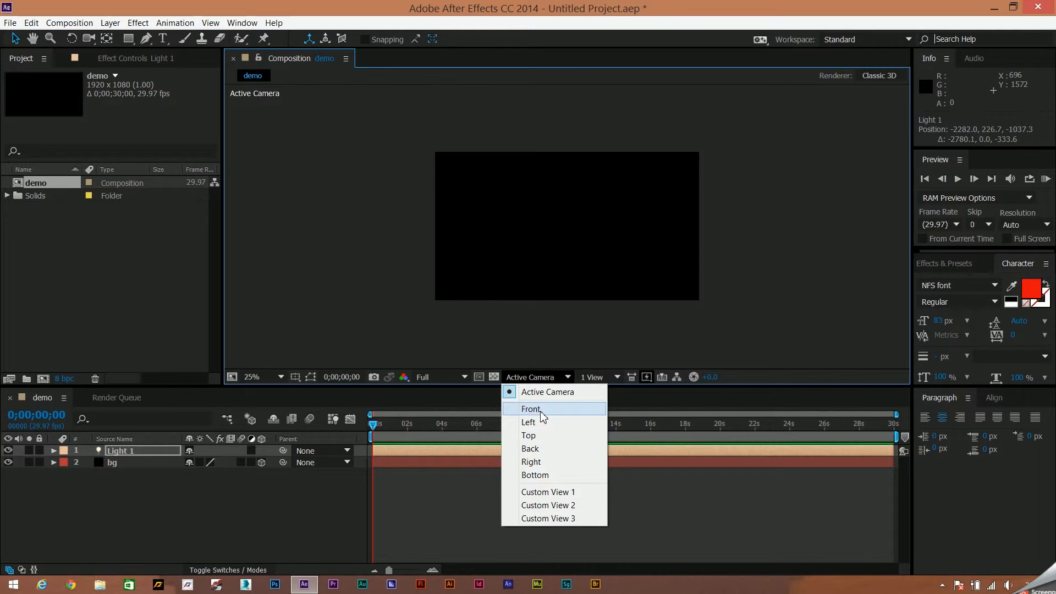
{"action": "left_click", "coordinate": [535, 409]}
{"action": "scroll", "coordinate": [556, 294], "scroll_direction": "up", "scroll_amount": 6}
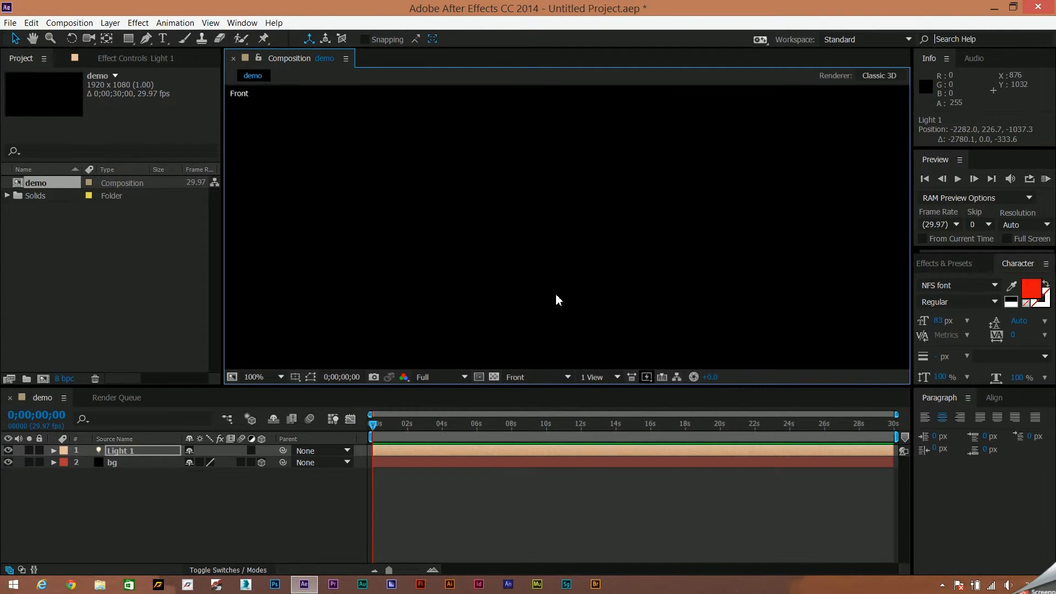
{"action": "scroll", "coordinate": [557, 300], "scroll_direction": "down", "scroll_amount": 1}
{"action": "double_click", "coordinate": [168, 451]}
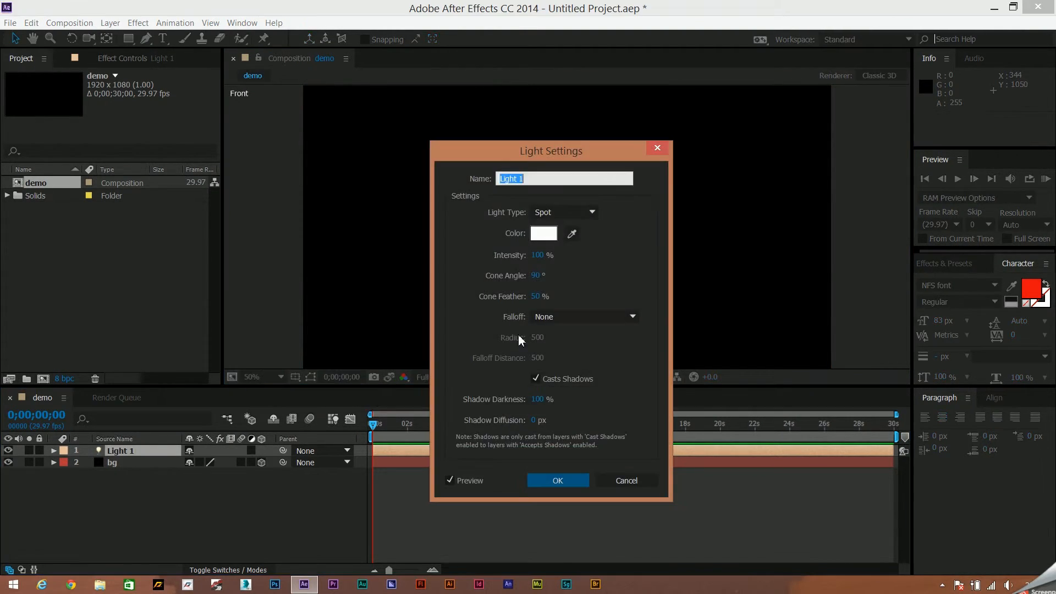
{"action": "left_click_drag", "start_coordinate": [543, 256], "coordinate": [914, 252]}
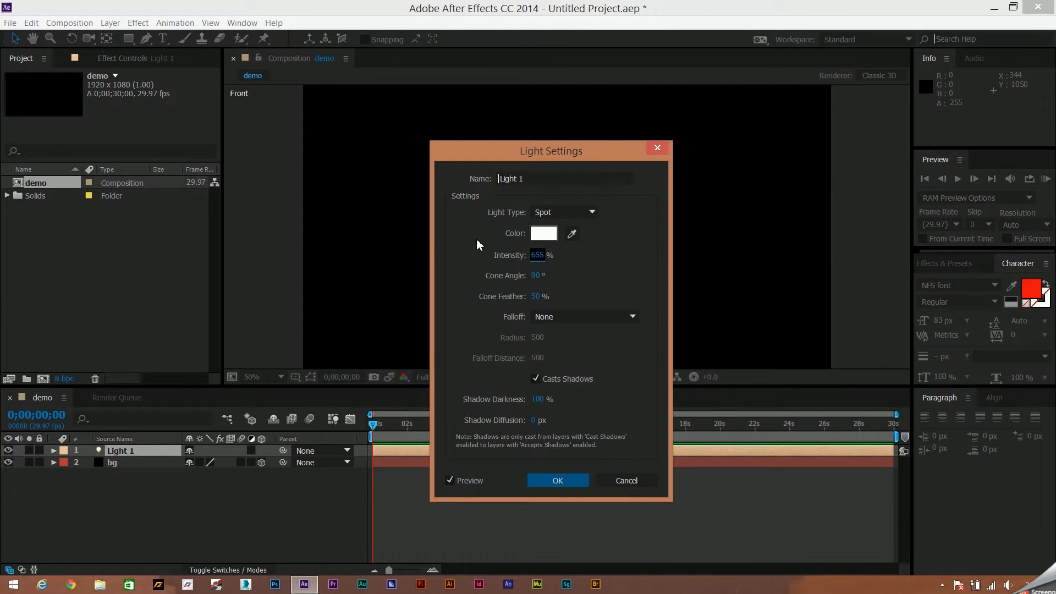
{"action": "left_click", "coordinate": [561, 215]}
{"action": "left_click", "coordinate": [559, 254]}
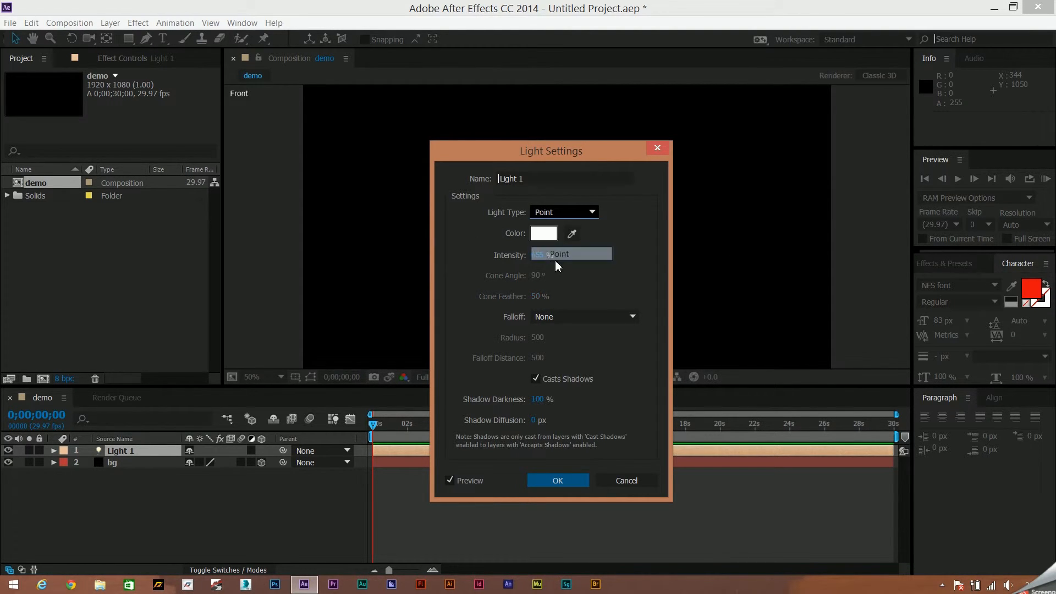
{"action": "left_click_drag", "start_coordinate": [542, 258], "coordinate": [596, 286]}
{"action": "left_click", "coordinate": [572, 480]}
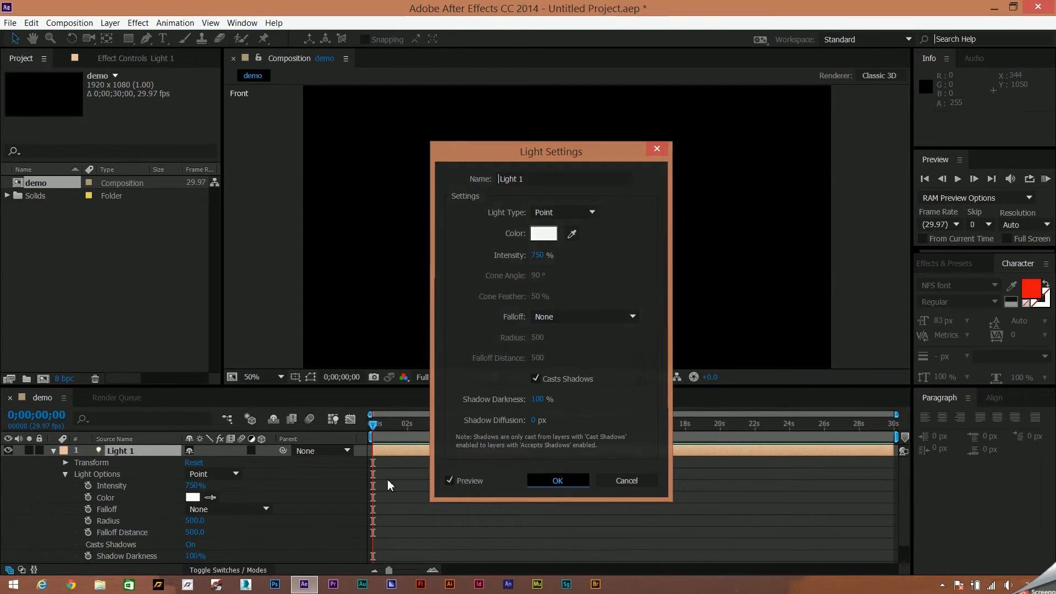
{"action": "left_click", "coordinate": [53, 451]}
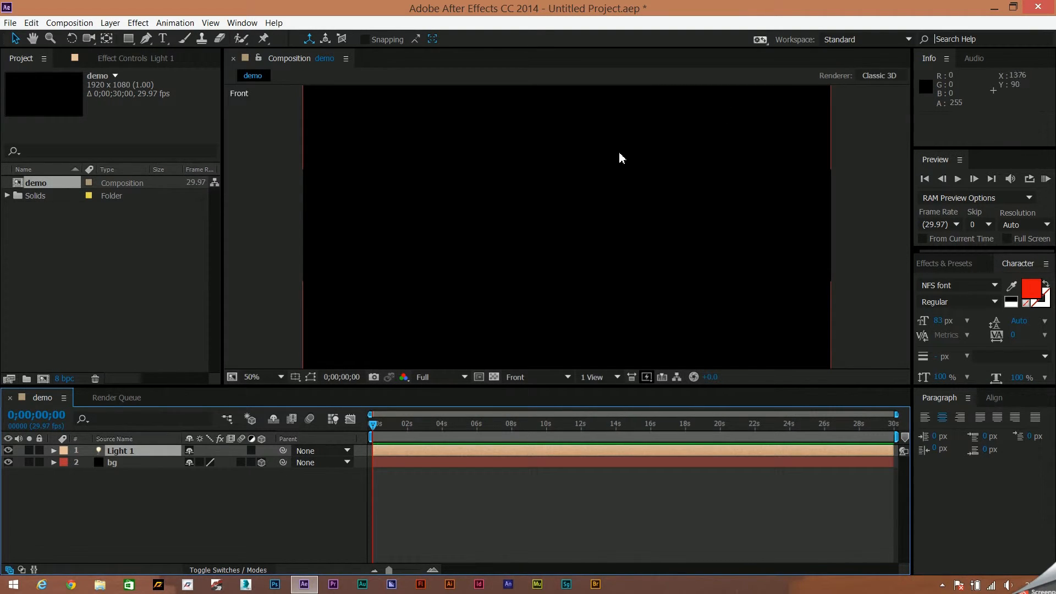
- Move Light 1 back over the bg solid, to a position of about 1382, 675, -981
{"action": "scroll", "coordinate": [566, 229], "scroll_direction": "down", "scroll_amount": 4}
{"action": "scroll", "coordinate": [565, 228], "scroll_direction": "up", "scroll_amount": 1}
{"action": "scroll", "coordinate": [566, 229], "scroll_direction": "down", "scroll_amount": 1}
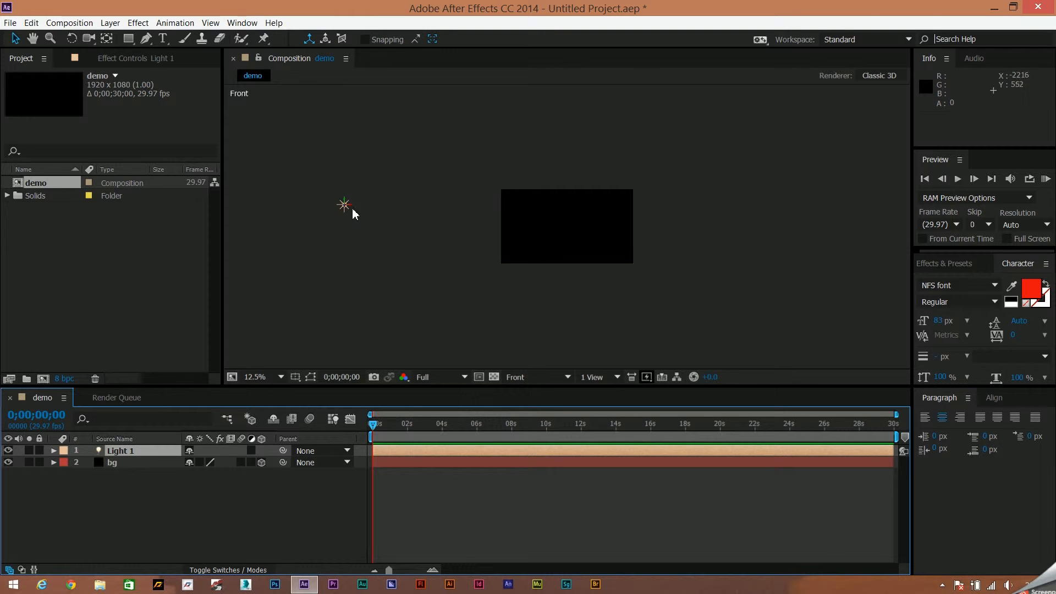
{"action": "left_click_drag", "start_coordinate": [353, 209], "coordinate": [605, 214]}
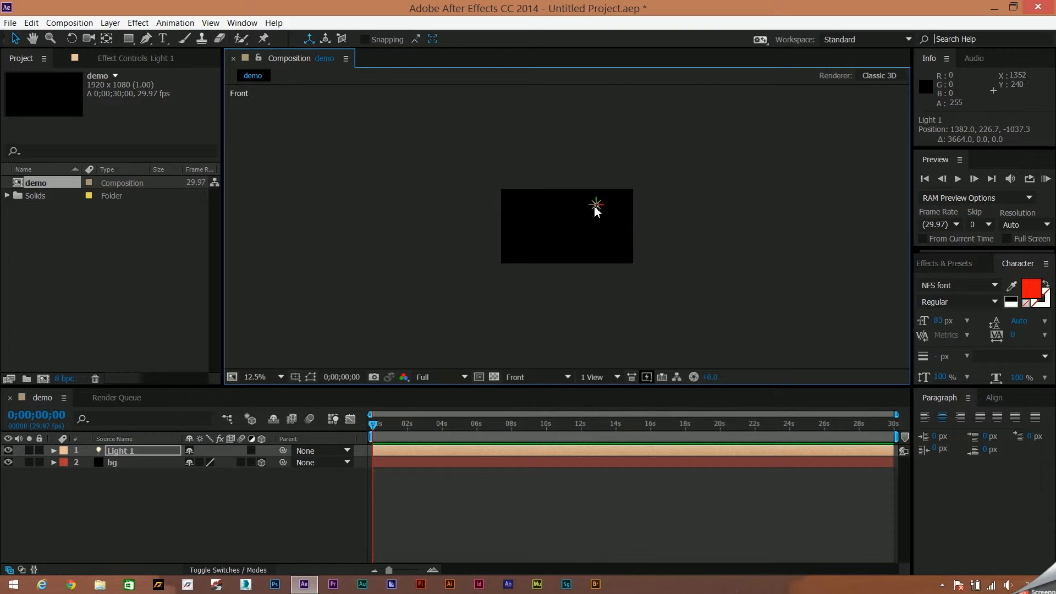
{"action": "left_click_drag", "start_coordinate": [595, 207], "coordinate": [673, 230]}
- In the bg layer's material options, toggle Accepts Lights off and on again and set Casts Shadows to Only
{"action": "left_click", "coordinate": [73, 461]}
{"action": "left_click", "coordinate": [54, 462]}
{"action": "left_click", "coordinate": [66, 488]}
{"action": "scroll", "coordinate": [137, 511], "scroll_direction": "down", "scroll_amount": 2}
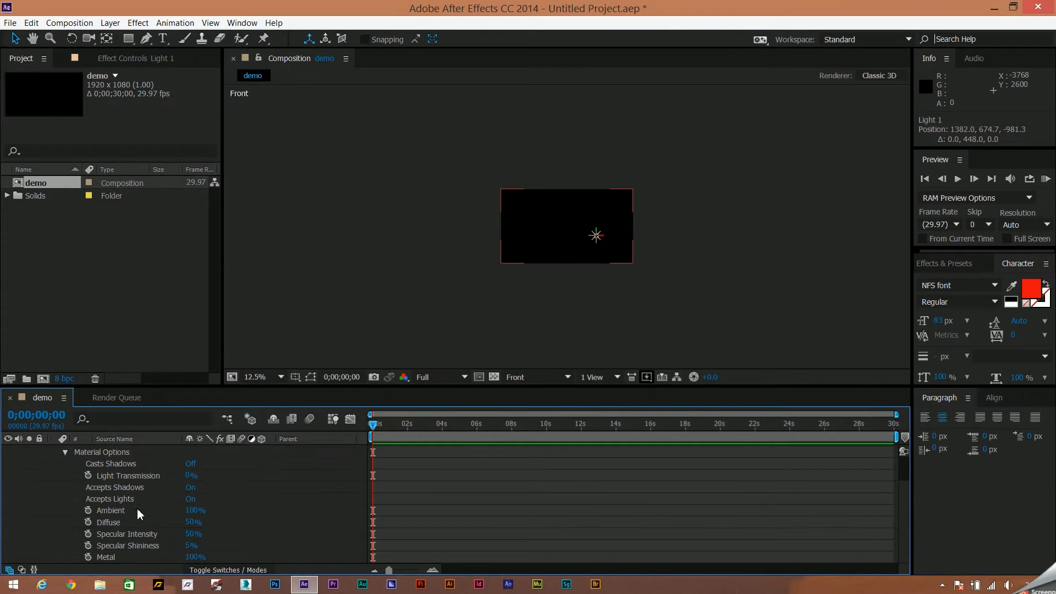
{"action": "left_click", "coordinate": [192, 500]}
{"action": "left_click", "coordinate": [194, 499]}
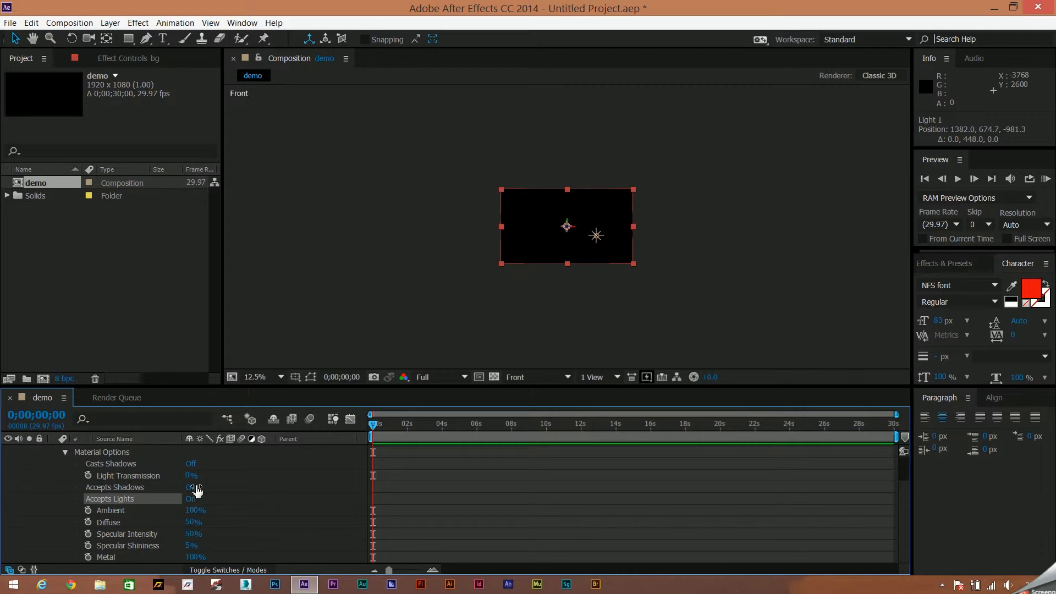
{"action": "left_click", "coordinate": [191, 465]}
{"action": "left_click", "coordinate": [192, 467]}
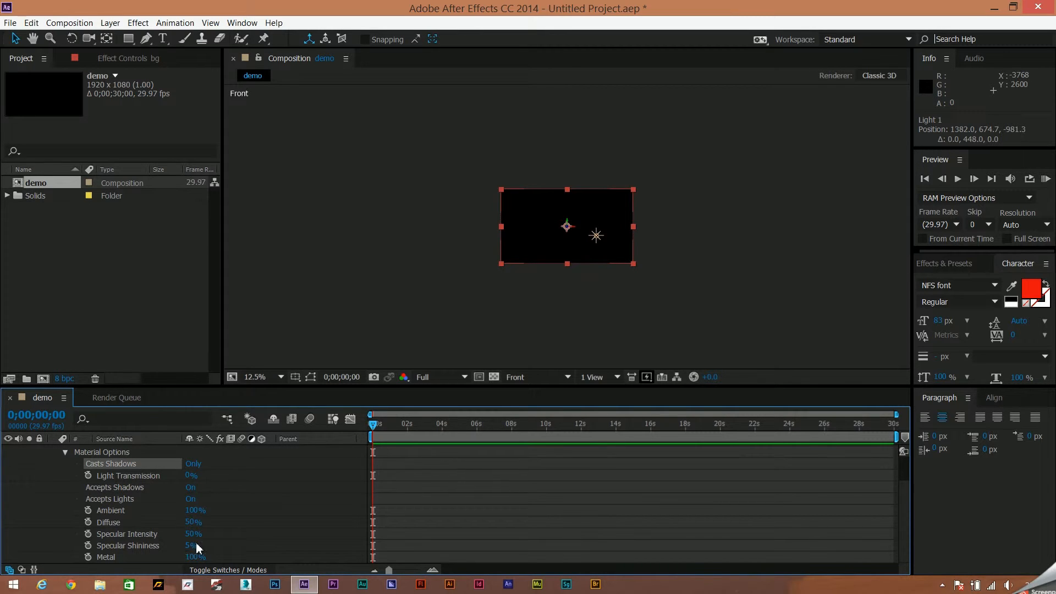
- Collapse the bg layer's properties and delete both the Light 1 and bg layers
{"action": "left_click", "coordinate": [65, 452]}
{"action": "left_click", "coordinate": [54, 462]}
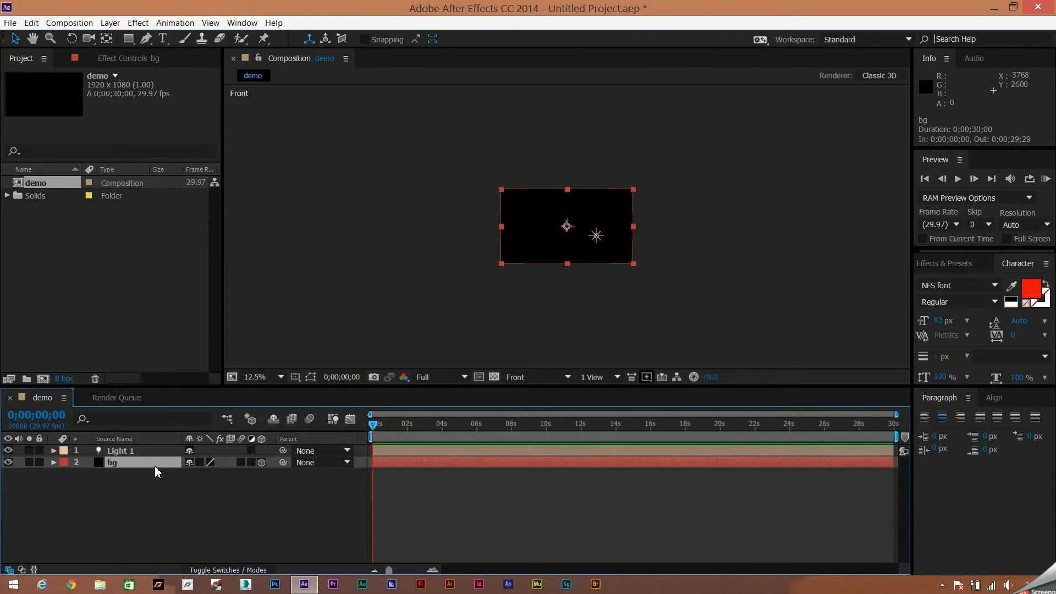
{"action": "left_click_drag", "start_coordinate": [184, 503], "coordinate": [148, 424]}
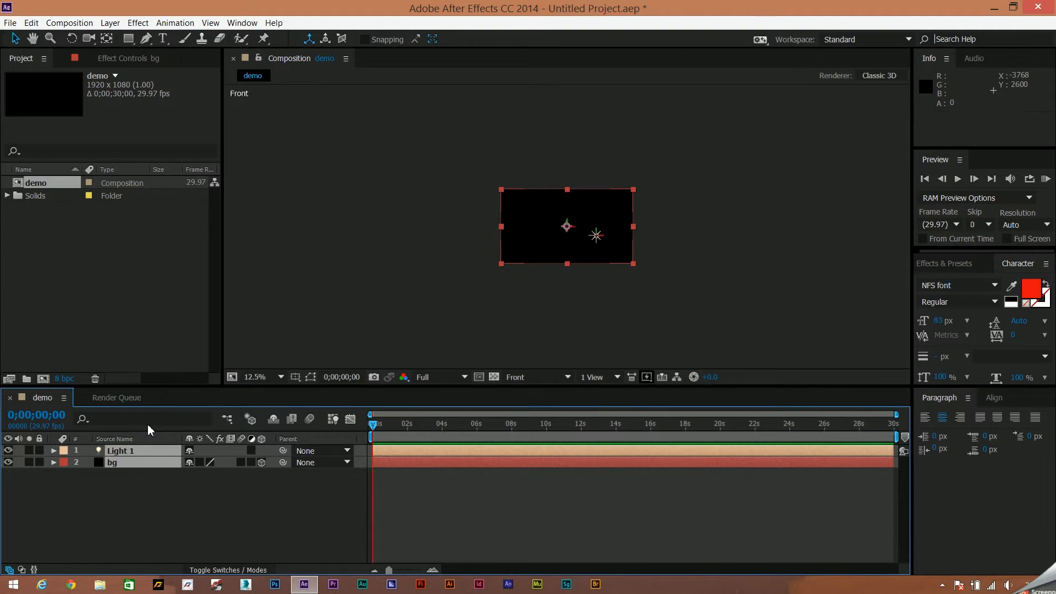
{"action": "key", "text": "Delete"}
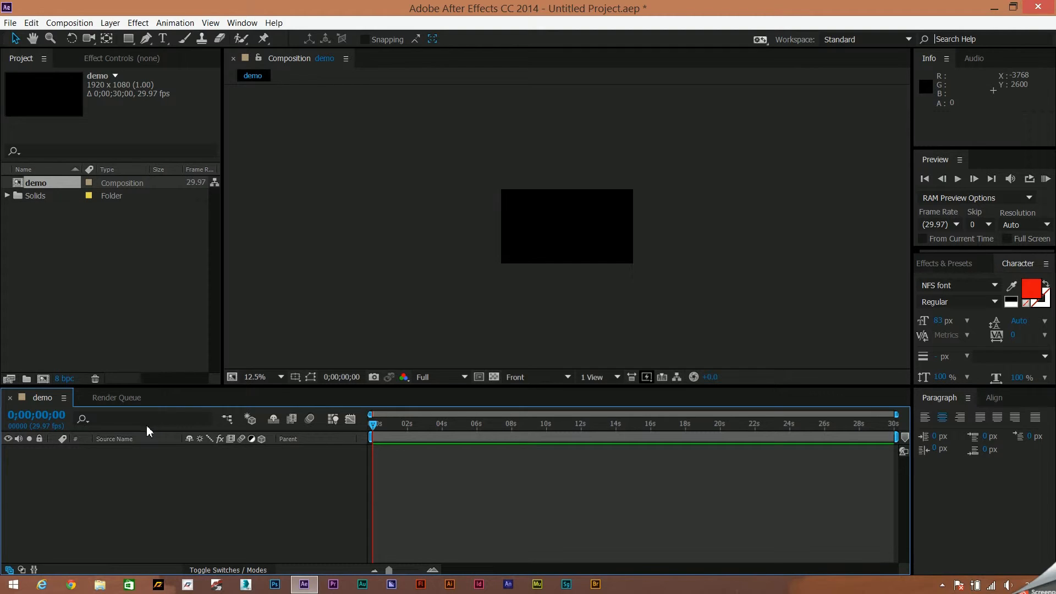
- Add a two-node camera layer named Camera 1 with the 28mm preset and depth of field enabled
{"action": "right_click", "coordinate": [170, 502]}
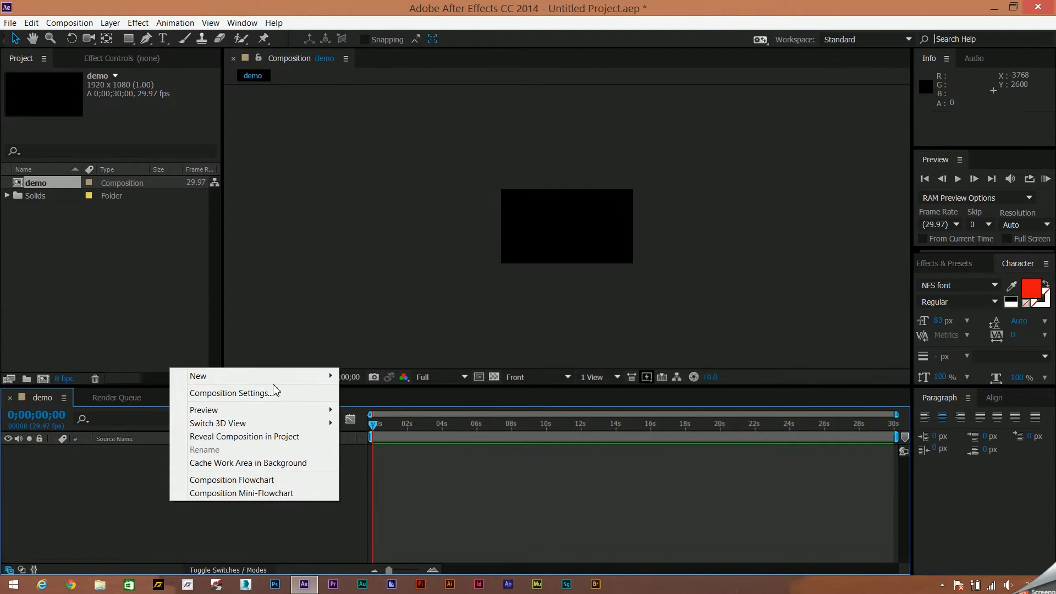
{"action": "mouse_move", "coordinate": [285, 383]}
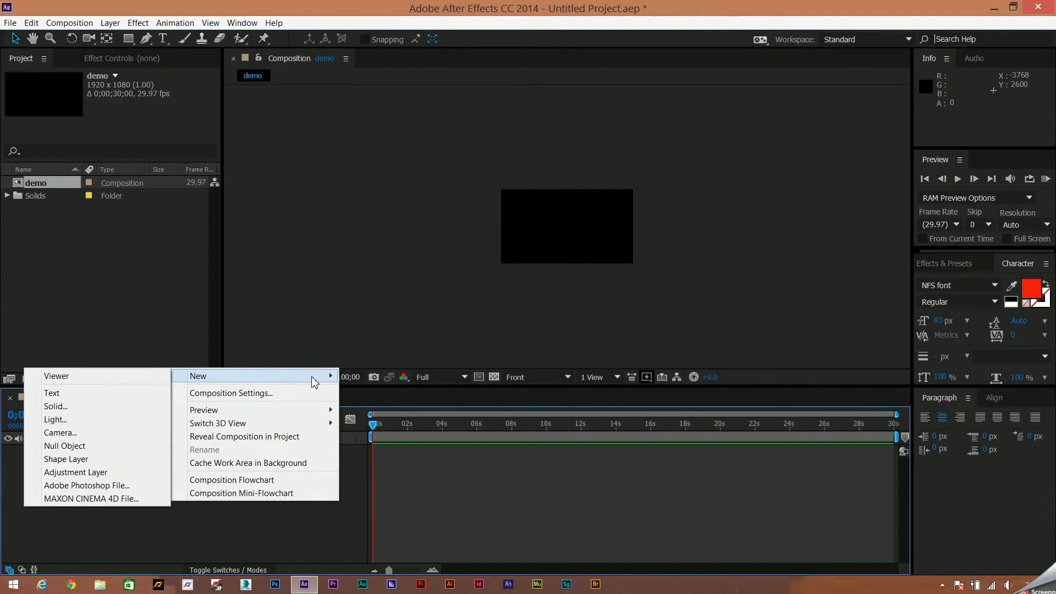
{"action": "left_click", "coordinate": [124, 428]}
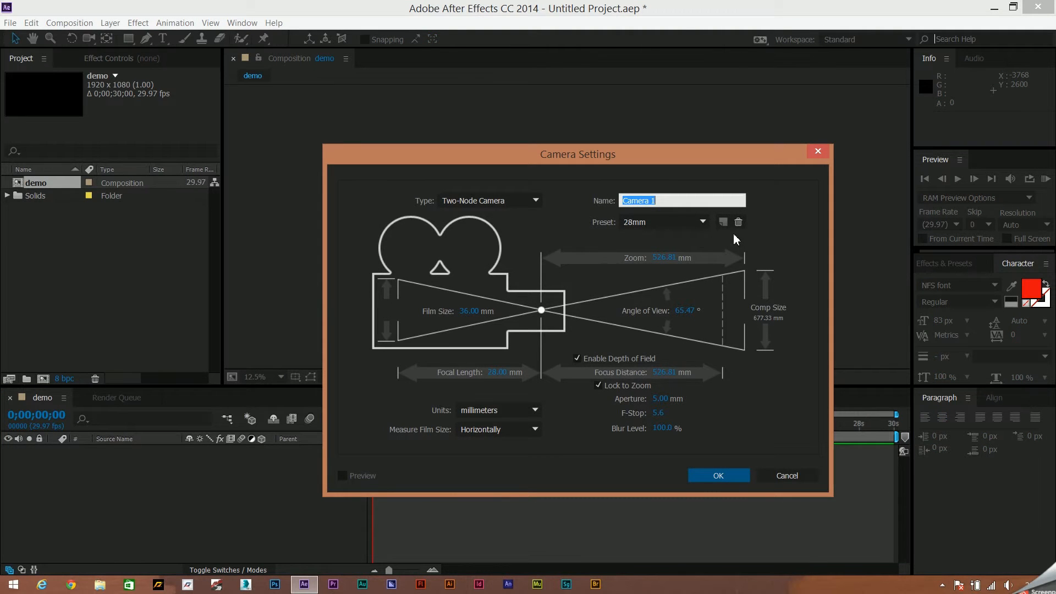
{"action": "left_click", "coordinate": [662, 226]}
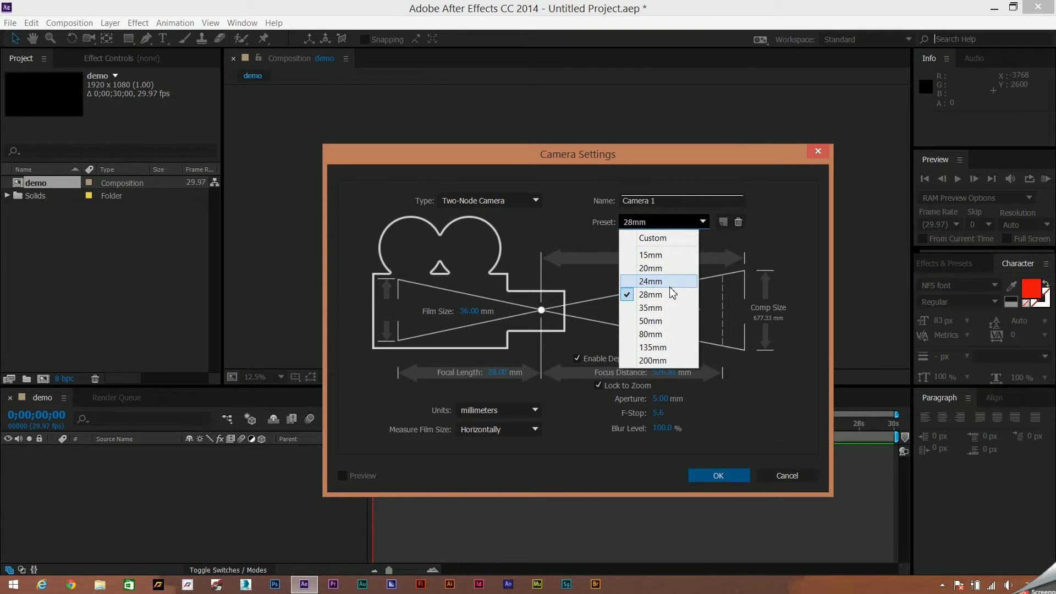
{"action": "left_click", "coordinate": [725, 343]}
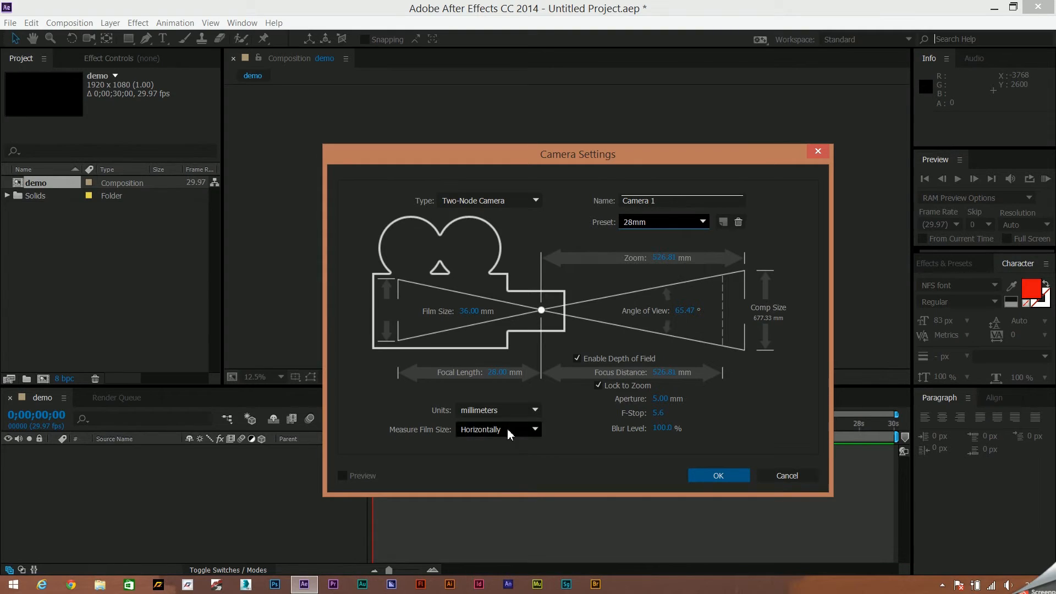
{"action": "left_click", "coordinate": [581, 358]}
{"action": "left_click", "coordinate": [581, 358]}
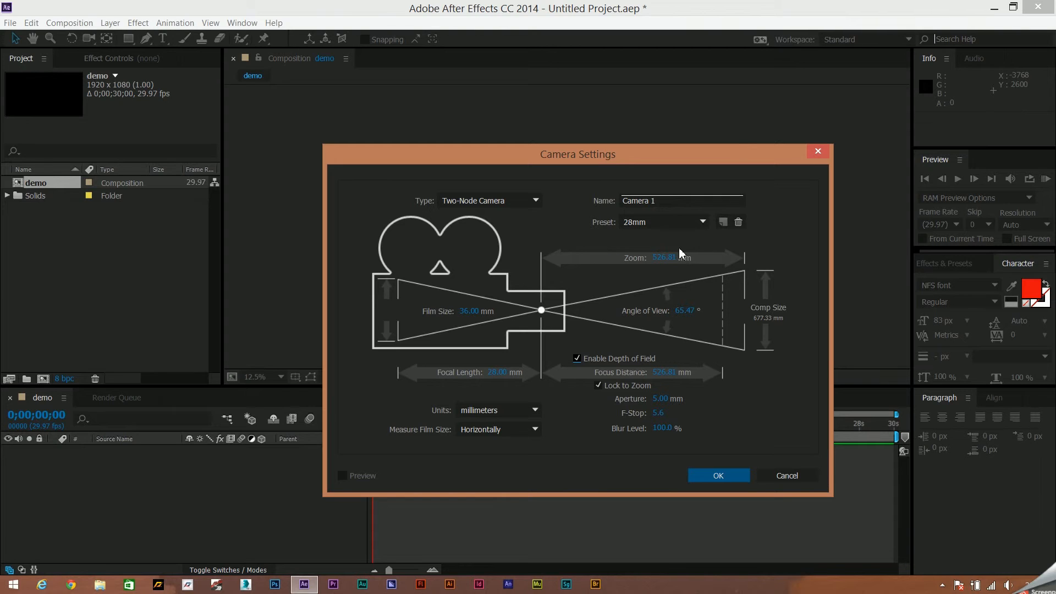
{"action": "left_click", "coordinate": [733, 476]}
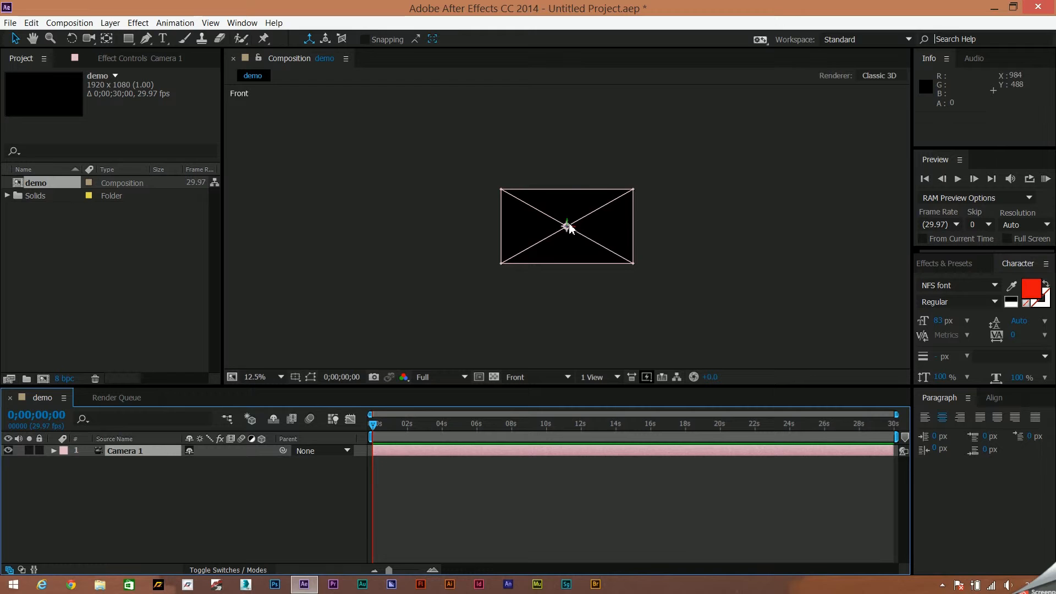
- Try moving Camera 1 below the composition frame and back to its center, and delete the camera layer
{"action": "left_click_drag", "start_coordinate": [570, 235], "coordinate": [591, 298]}
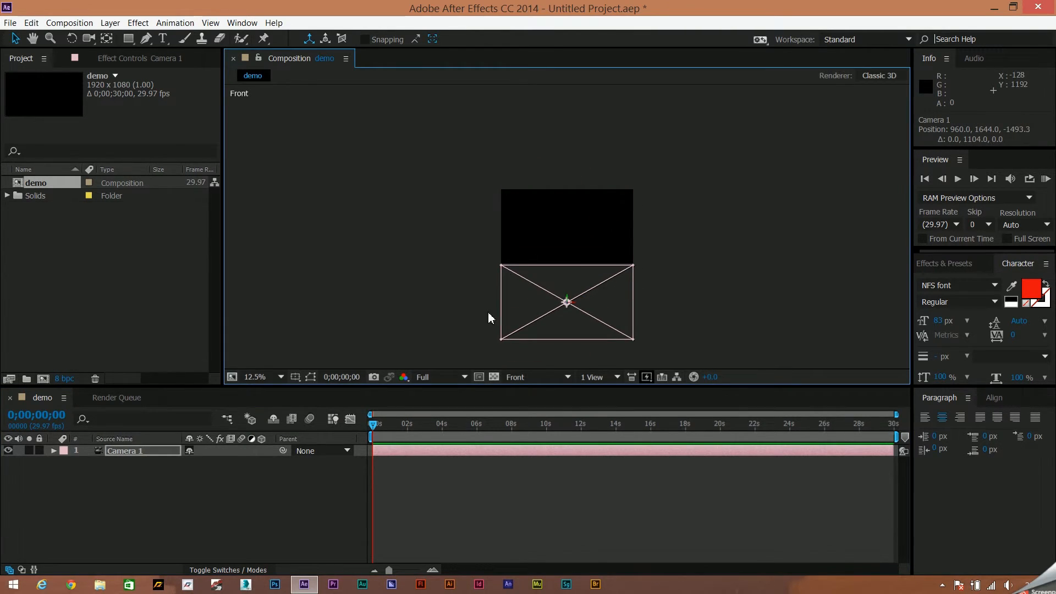
{"action": "left_click_drag", "start_coordinate": [567, 302], "coordinate": [573, 223]}
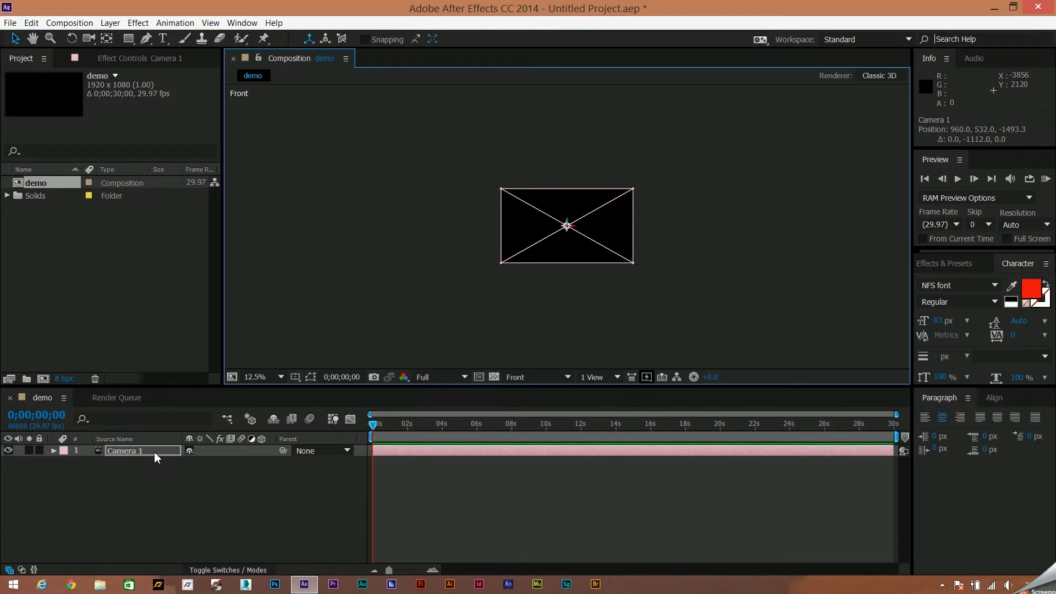
{"action": "key", "text": "Delete"}
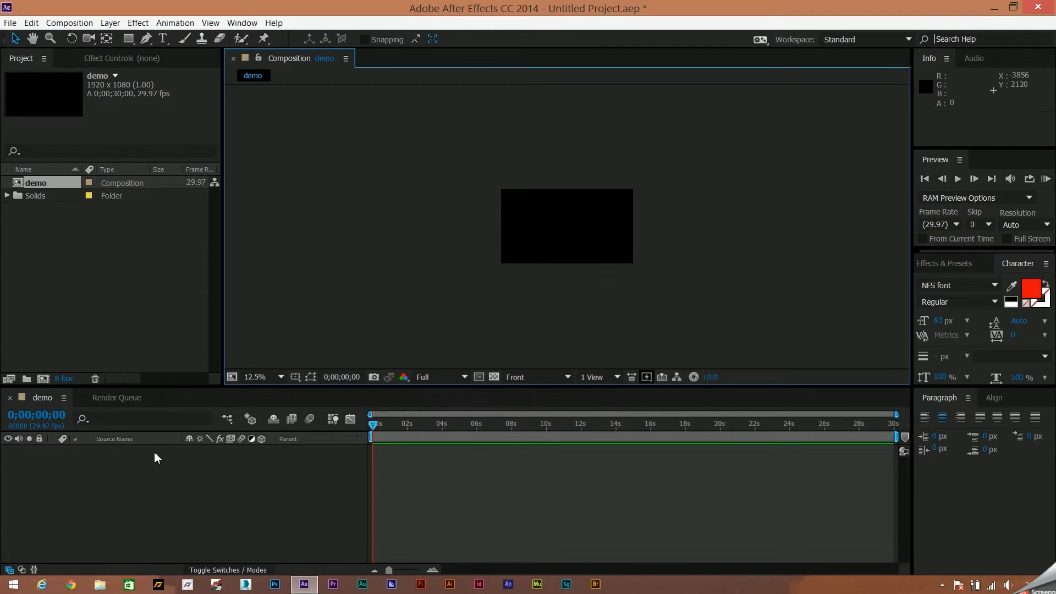
- Add a new shape layer to the demo composition
{"action": "right_click", "coordinate": [190, 505]}
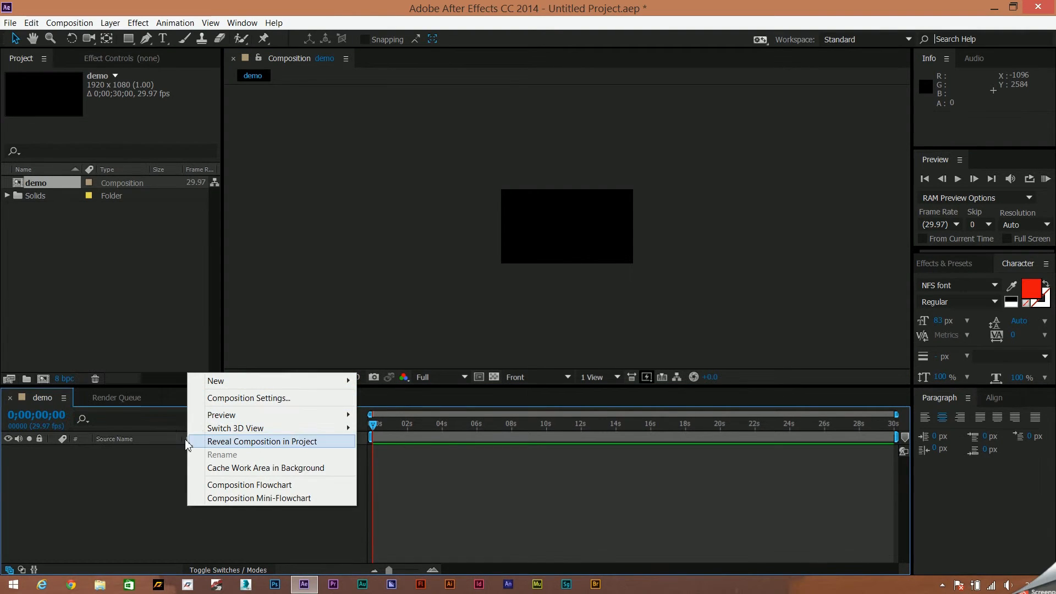
{"action": "mouse_move", "coordinate": [218, 381]}
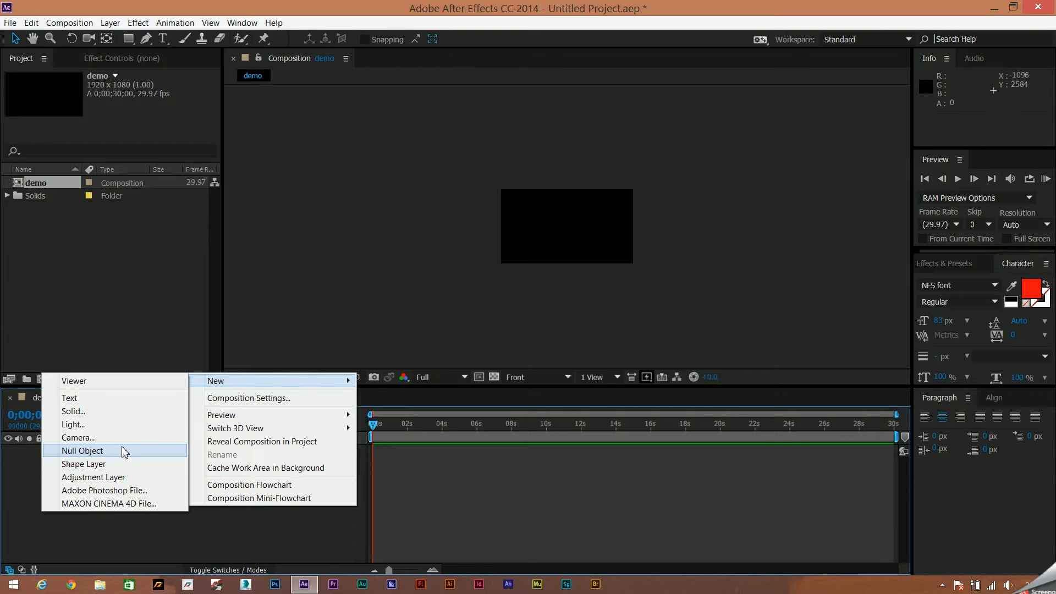
{"action": "left_click", "coordinate": [154, 461]}
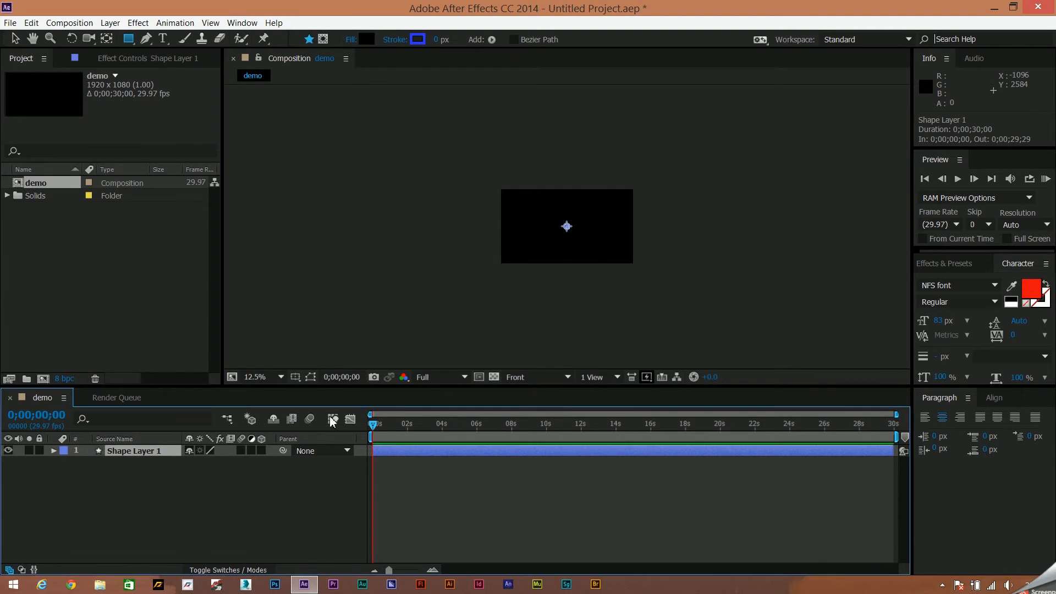
- With the Rectangle Tool, draw a wide rectangle about 1018 by 350 px around the upper middle of the frame on Shape Layer 1
{"action": "scroll", "coordinate": [568, 242], "scroll_direction": "up", "scroll_amount": 4}
{"action": "scroll", "coordinate": [567, 241], "scroll_direction": "down", "scroll_amount": 2}
{"action": "scroll", "coordinate": [552, 233], "scroll_direction": "up", "scroll_amount": 2}
{"action": "left_click", "coordinate": [129, 43]}
{"action": "left_click_drag", "start_coordinate": [130, 42], "coordinate": [197, 38]}
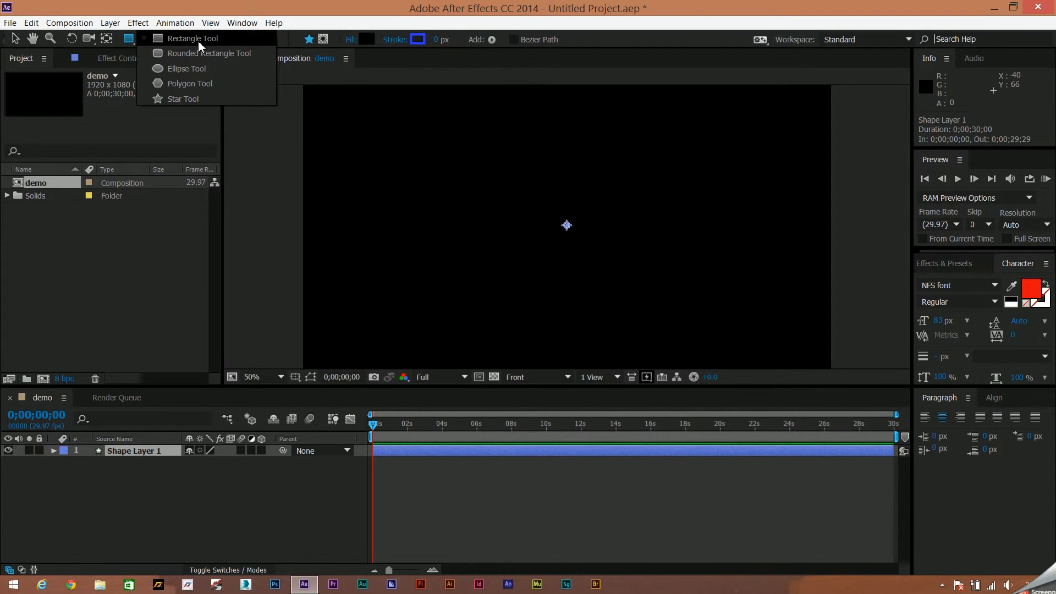
{"action": "left_click_drag", "start_coordinate": [200, 42], "coordinate": [260, 50]}
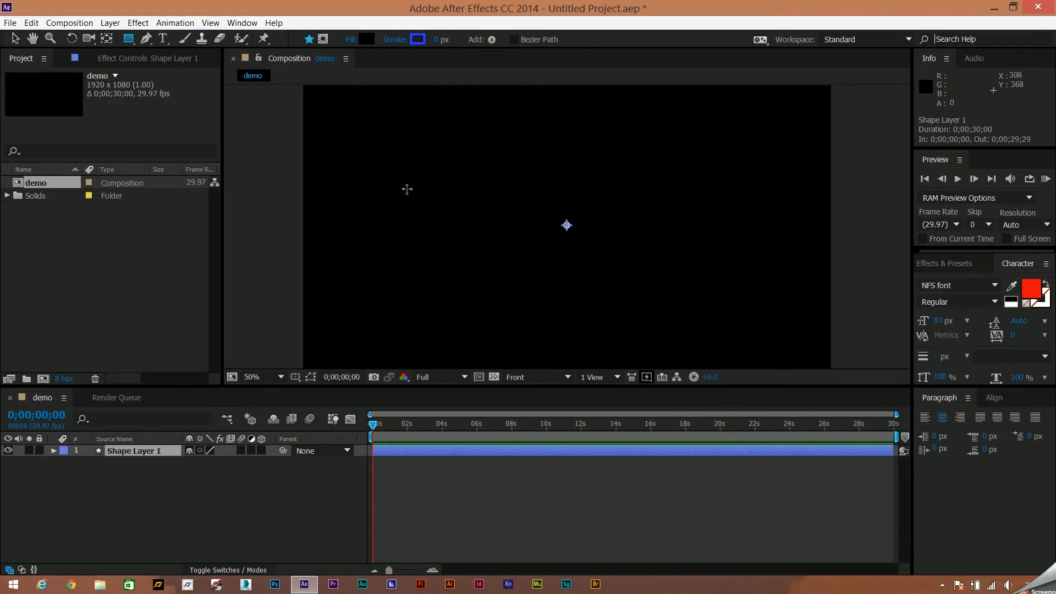
{"action": "left_click_drag", "start_coordinate": [441, 152], "coordinate": [721, 249]}
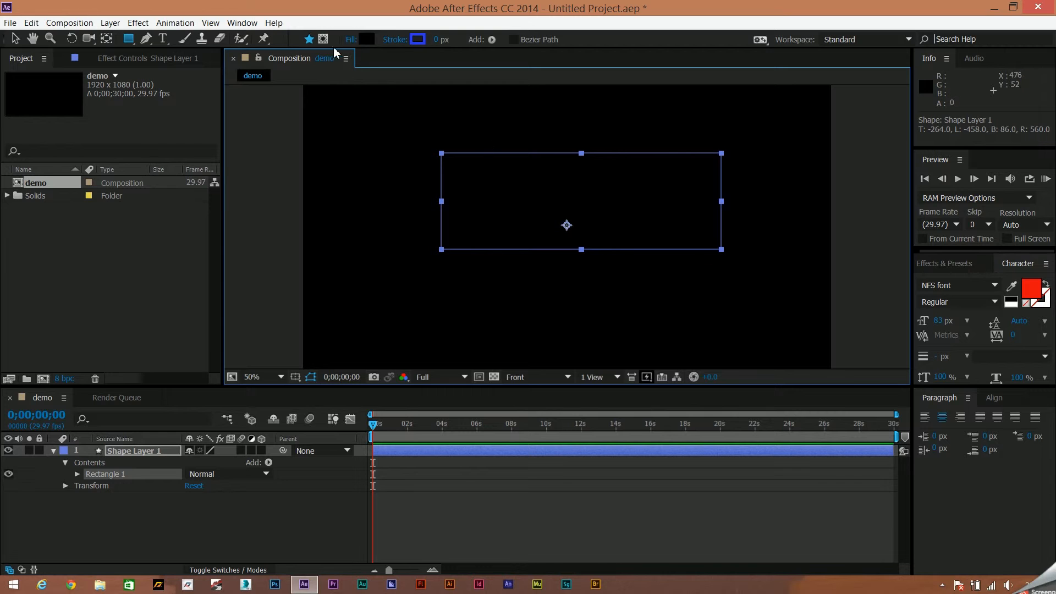
- Set the rectangle's fill colour to muted red A14646 and its stroke colour to white
{"action": "left_click", "coordinate": [363, 41]}
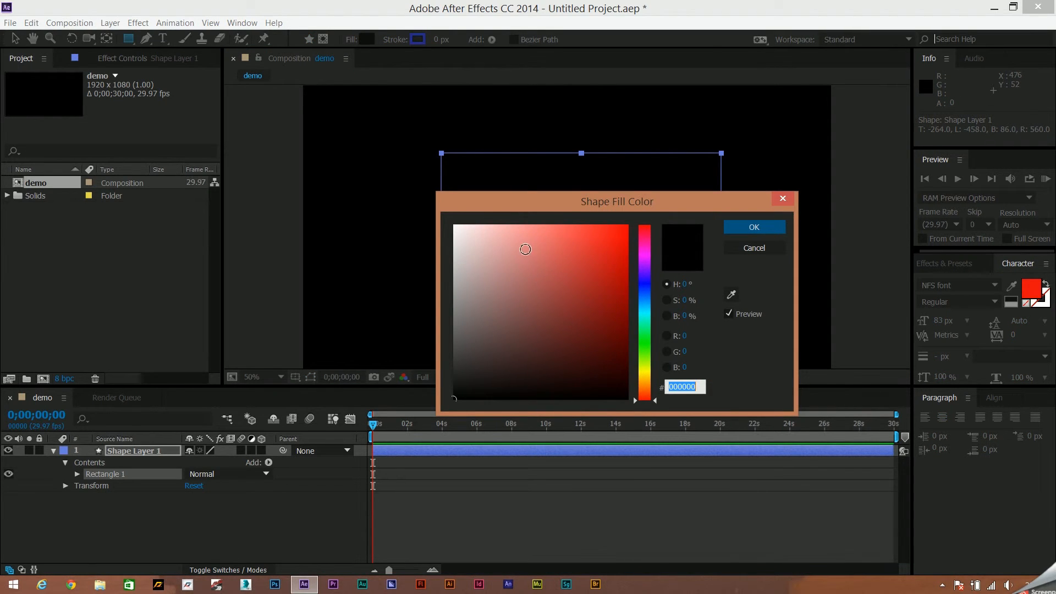
{"action": "left_click", "coordinate": [552, 289]}
{"action": "left_click", "coordinate": [761, 228]}
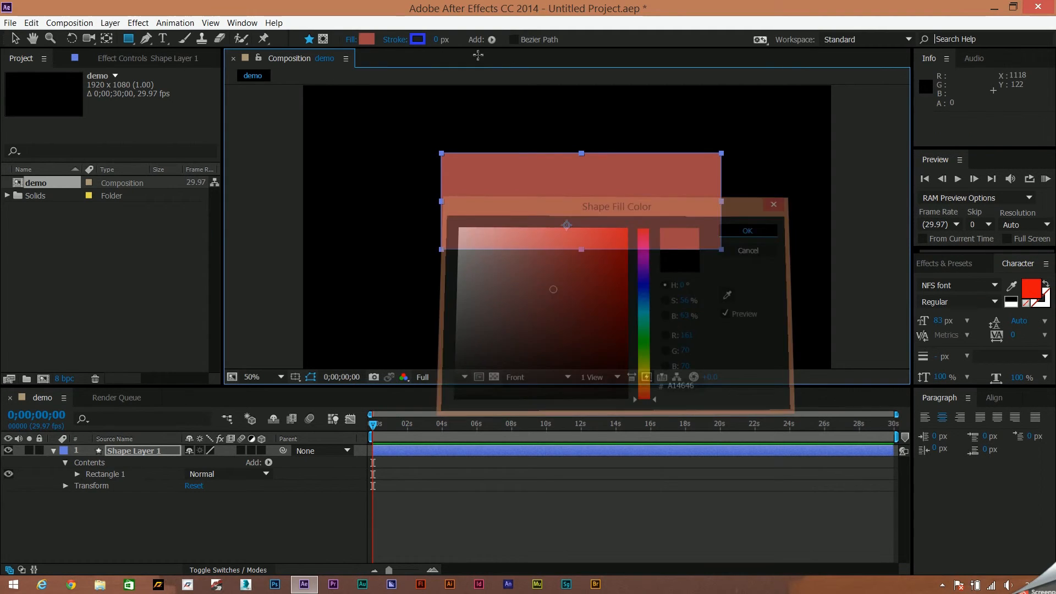
{"action": "left_click", "coordinate": [418, 39]}
{"action": "mouse_move", "coordinate": [550, 226]}
{"action": "left_mouse_down"}
{"action": "mouse_move", "coordinate": [523, 280]}
{"action": "mouse_move", "coordinate": [552, 389]}
{"action": "mouse_move", "coordinate": [498, 391]}
{"action": "mouse_move", "coordinate": [502, 300]}
{"action": "mouse_move", "coordinate": [470, 228]}
{"action": "left_mouse_up"}
{"action": "left_click", "coordinate": [754, 227]}
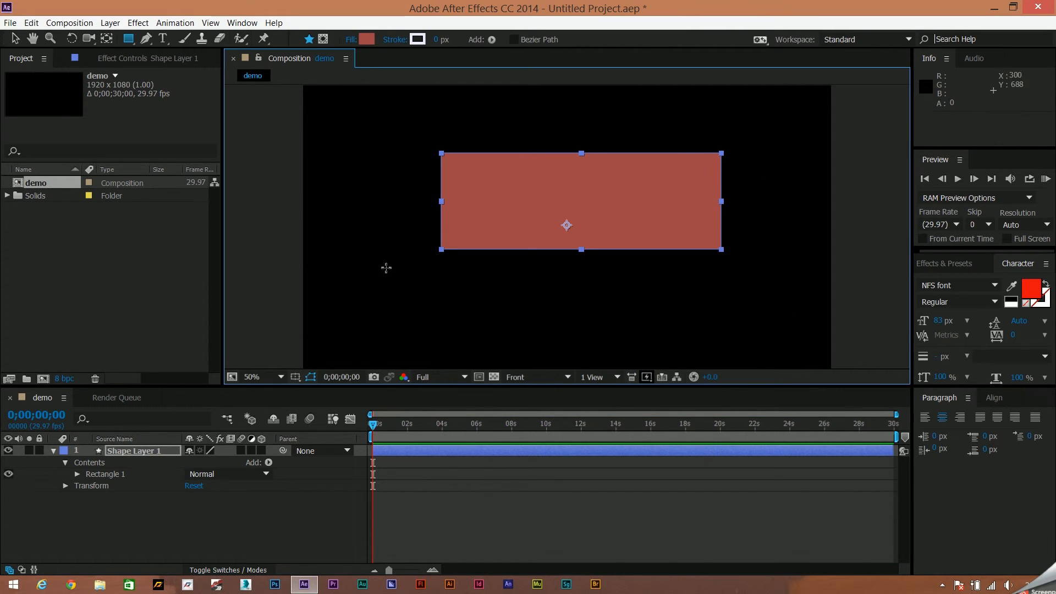
- Try a 33 px stroke width with the shape layer deselected, and set the stroke width back to 0 px
{"action": "left_click", "coordinate": [224, 513]}
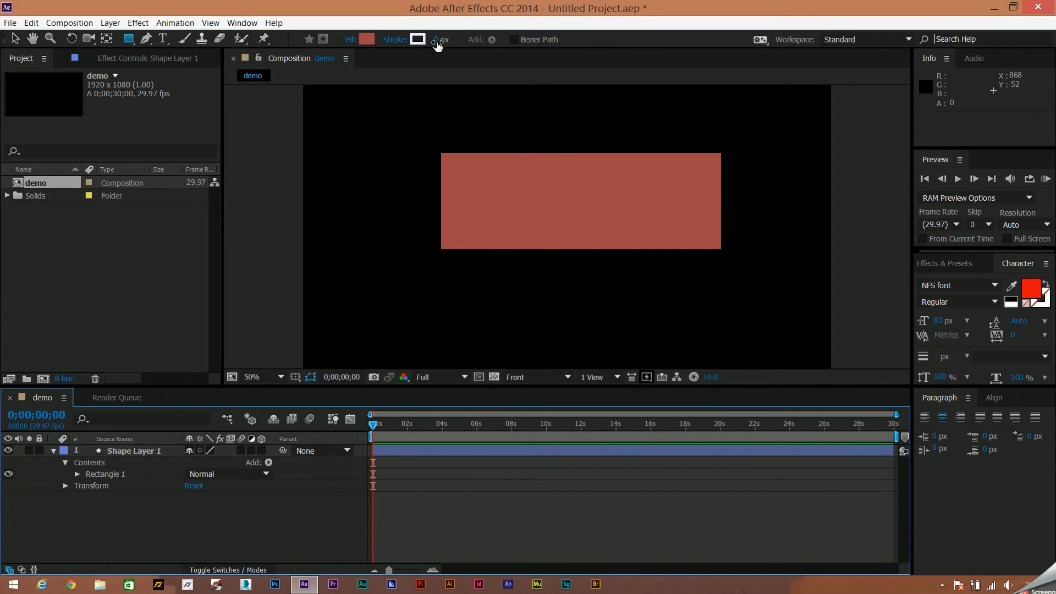
{"action": "left_click", "coordinate": [439, 41]}
{"action": "type", "text": "33"}
{"action": "left_click", "coordinate": [457, 179]}
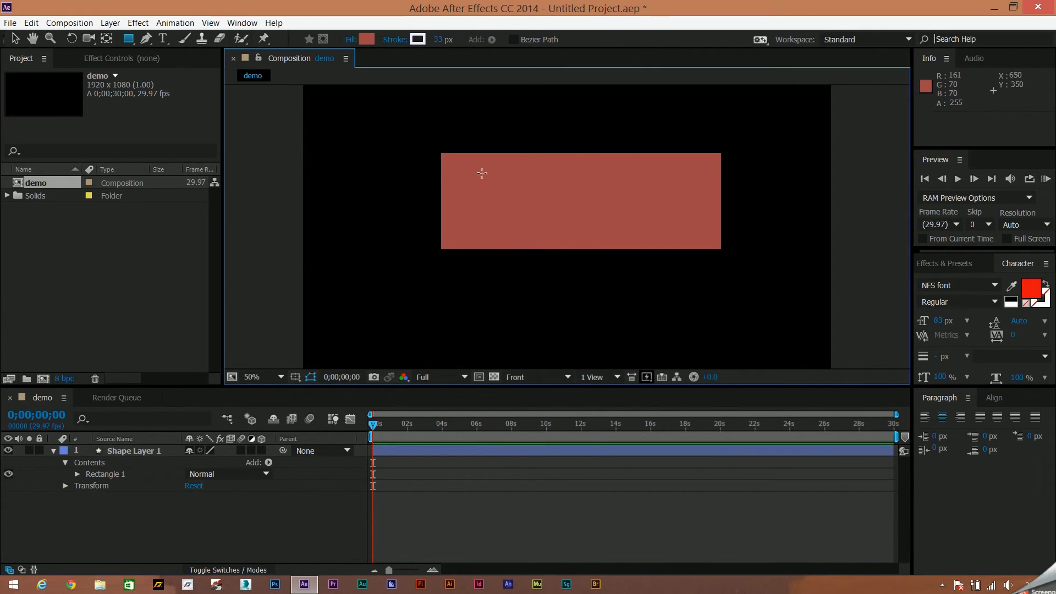
{"action": "left_click", "coordinate": [448, 43]}
{"action": "type", "text": "0"}
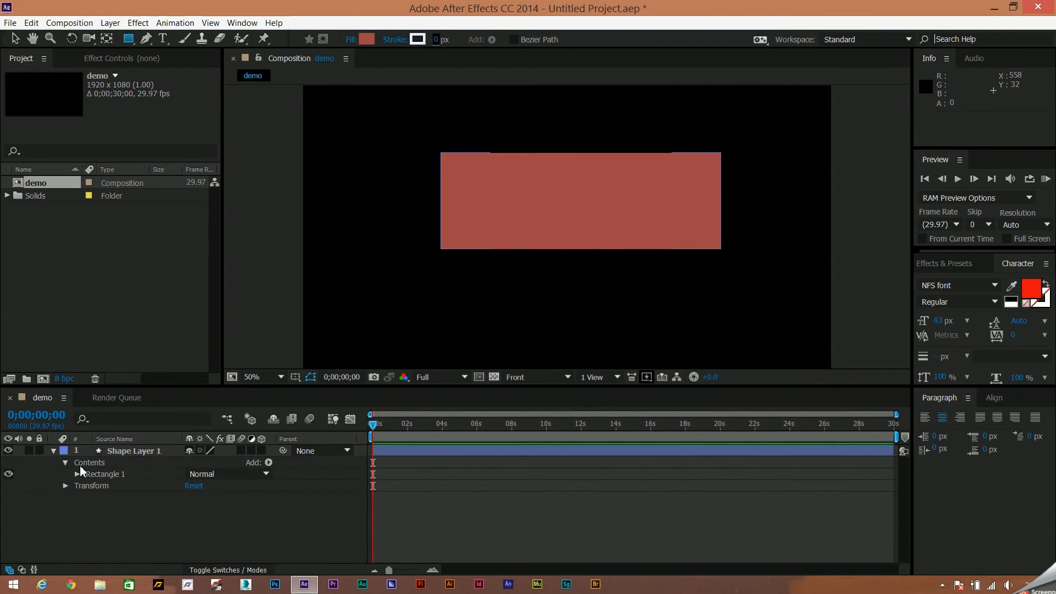
- Select Shape Layer 1 and expand its Transform properties
{"action": "left_click", "coordinate": [54, 452]}
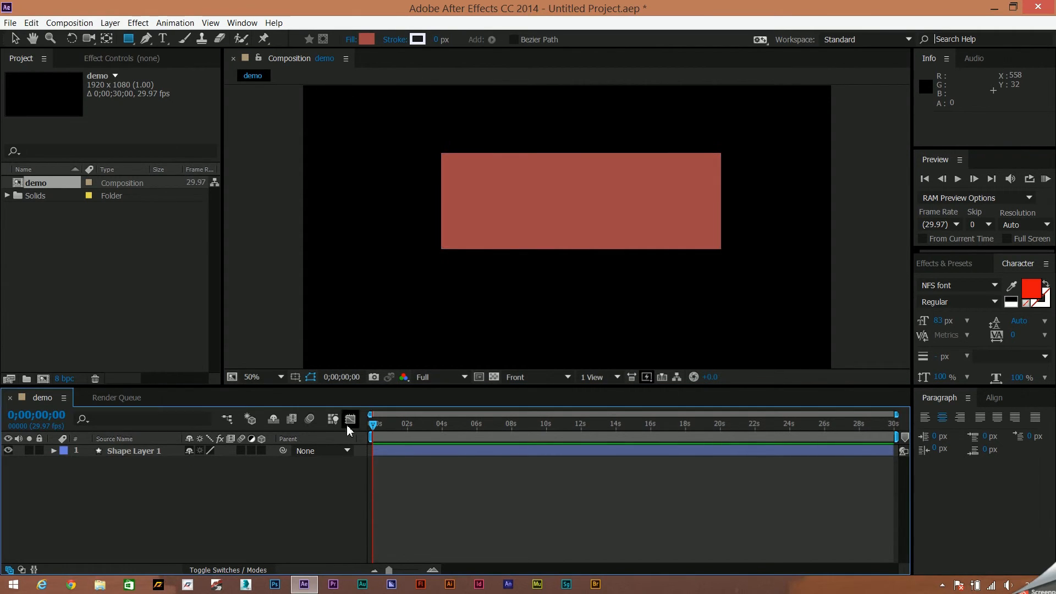
{"action": "left_click", "coordinate": [166, 452]}
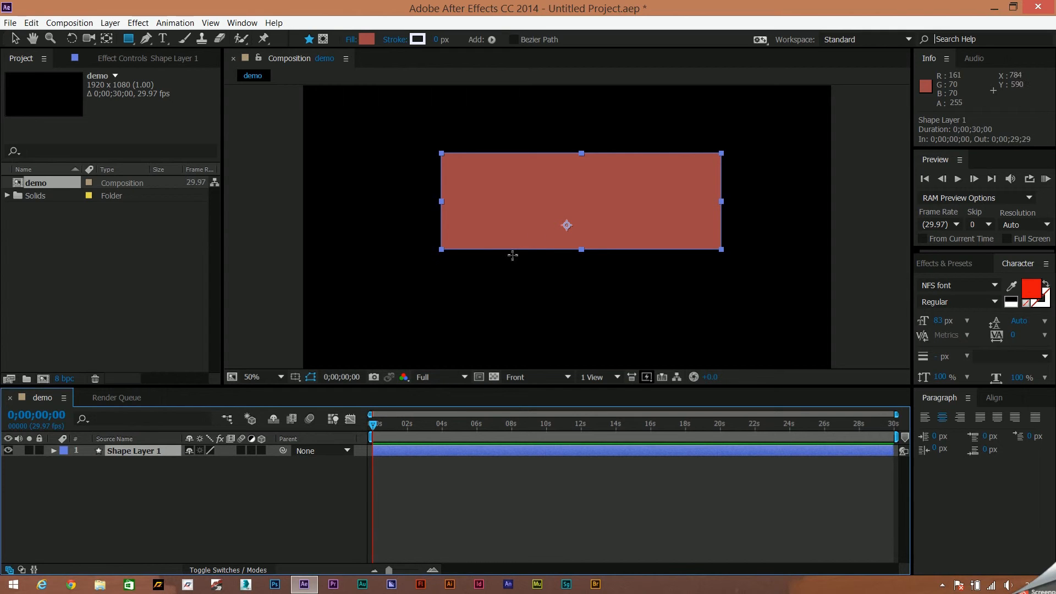
{"action": "left_click", "coordinate": [53, 451]}
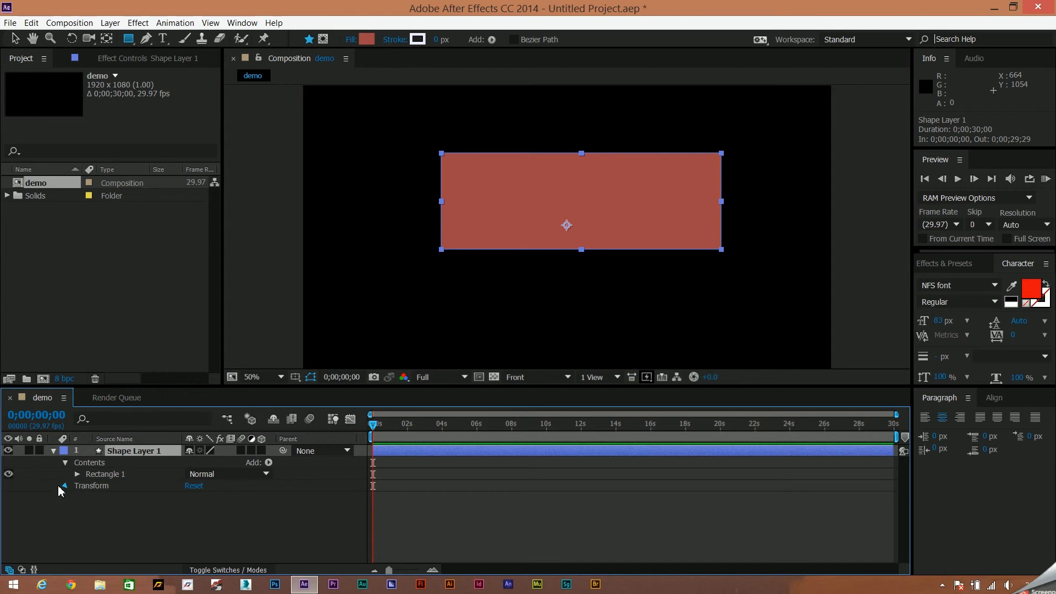
{"action": "left_click", "coordinate": [65, 486]}
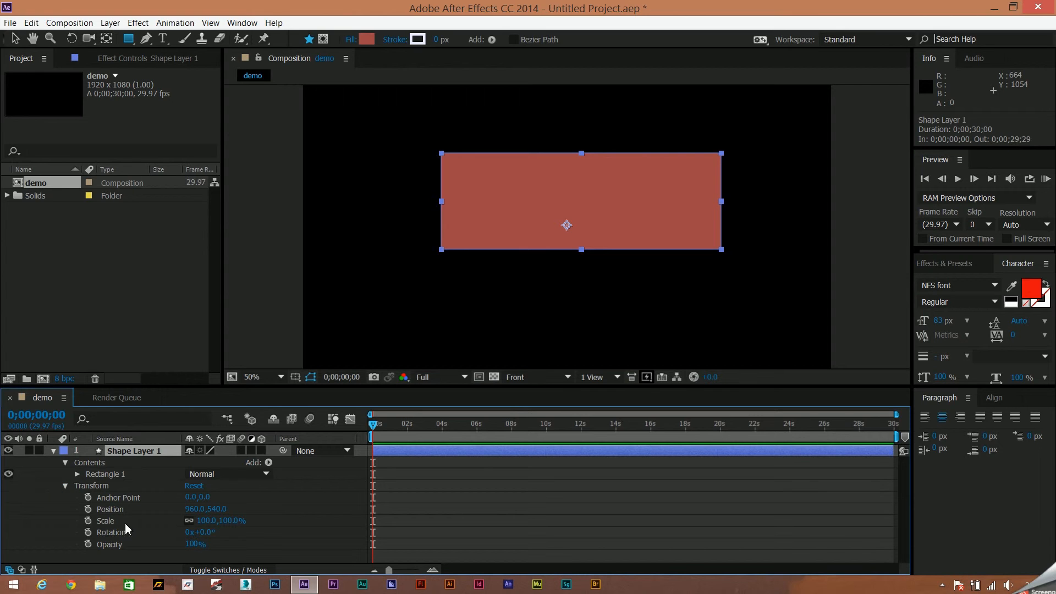
- Animate Shape Layer 1's position with a keyframe at 0;00;00;00 and one at 0;00;02;02 with X set to 2282
{"action": "left_click", "coordinate": [88, 508]}
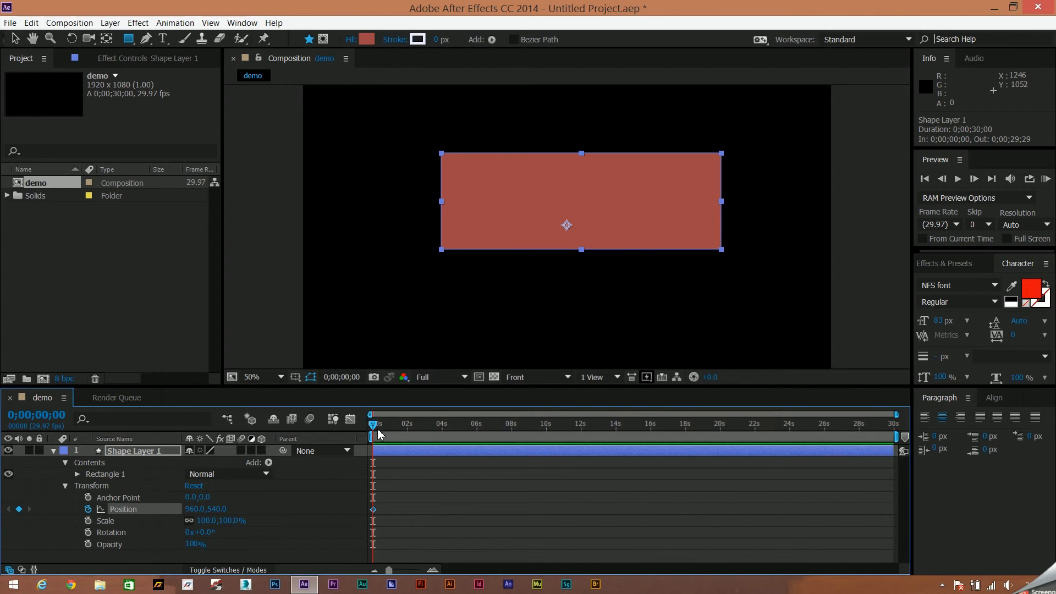
{"action": "left_click_drag", "start_coordinate": [375, 429], "coordinate": [412, 434]}
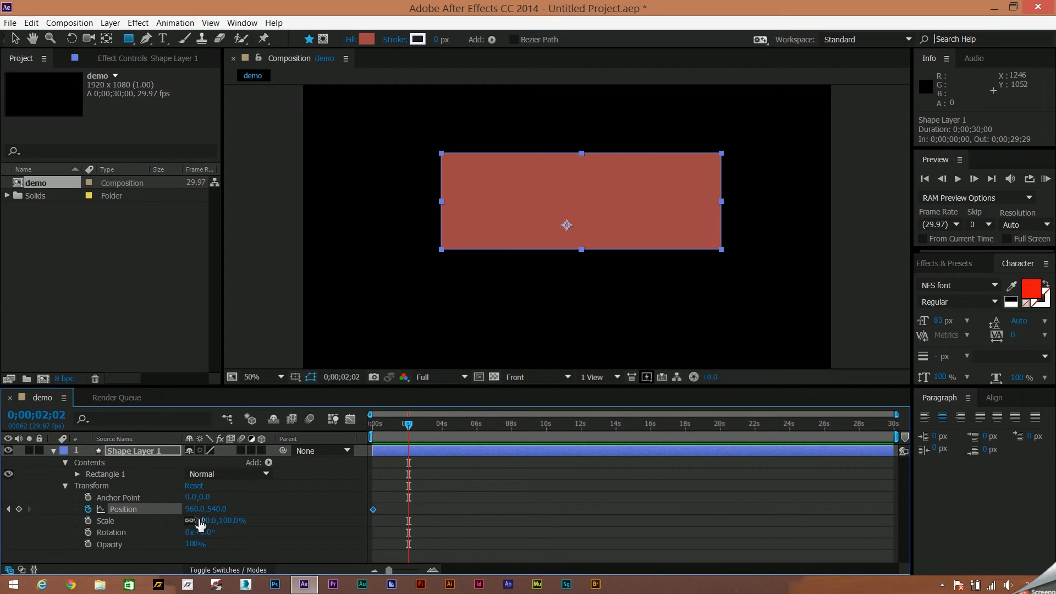
{"action": "left_click_drag", "start_coordinate": [190, 511], "coordinate": [1053, 467]}
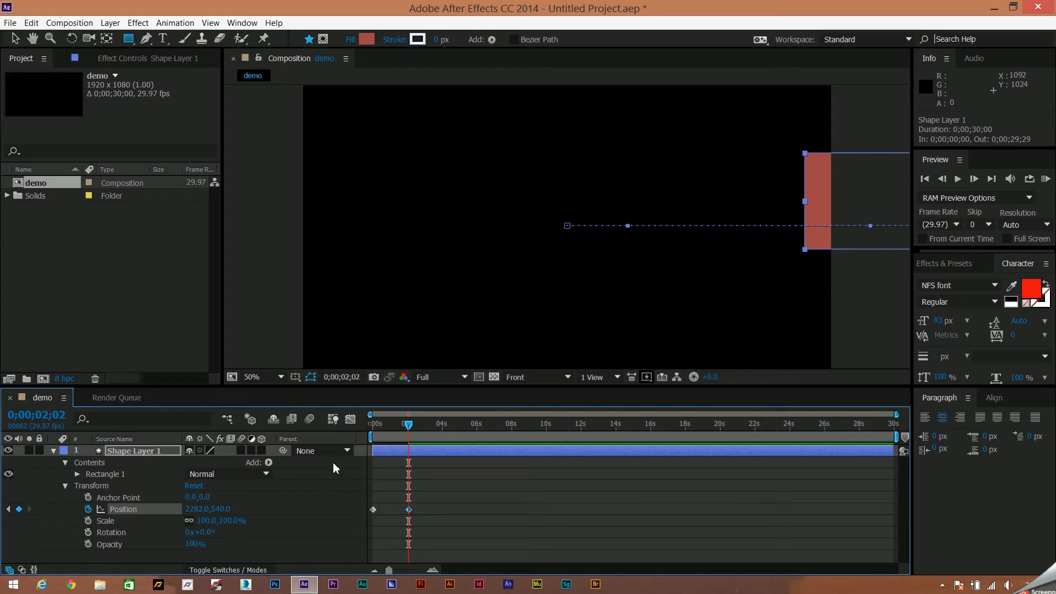
- Return the playhead to 0;00;00;00, and collapse and delete Shape Layer 1
{"action": "left_click_drag", "start_coordinate": [408, 425], "coordinate": [309, 473]}
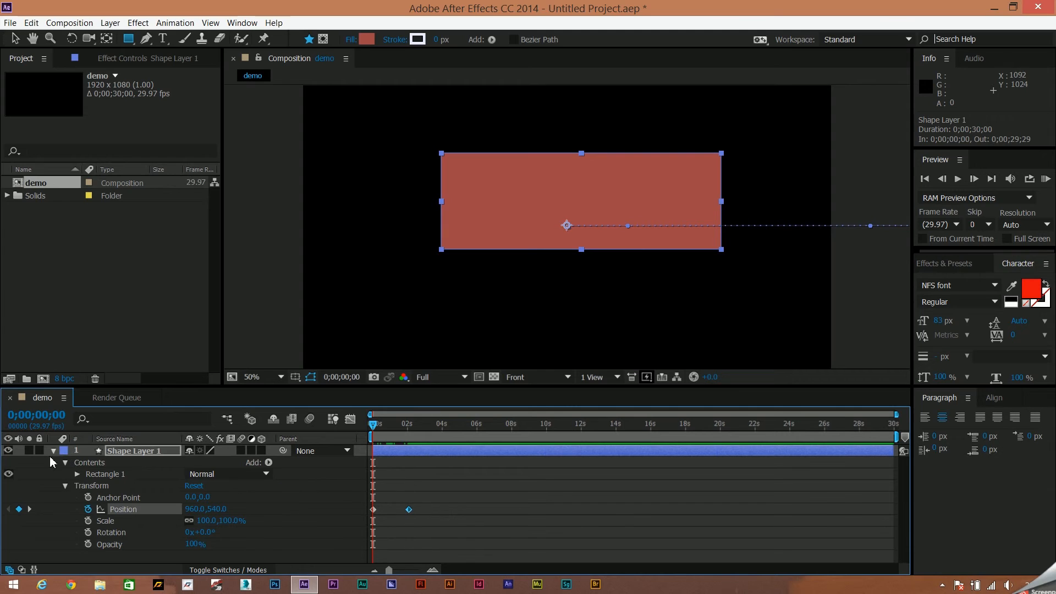
{"action": "left_click", "coordinate": [55, 453]}
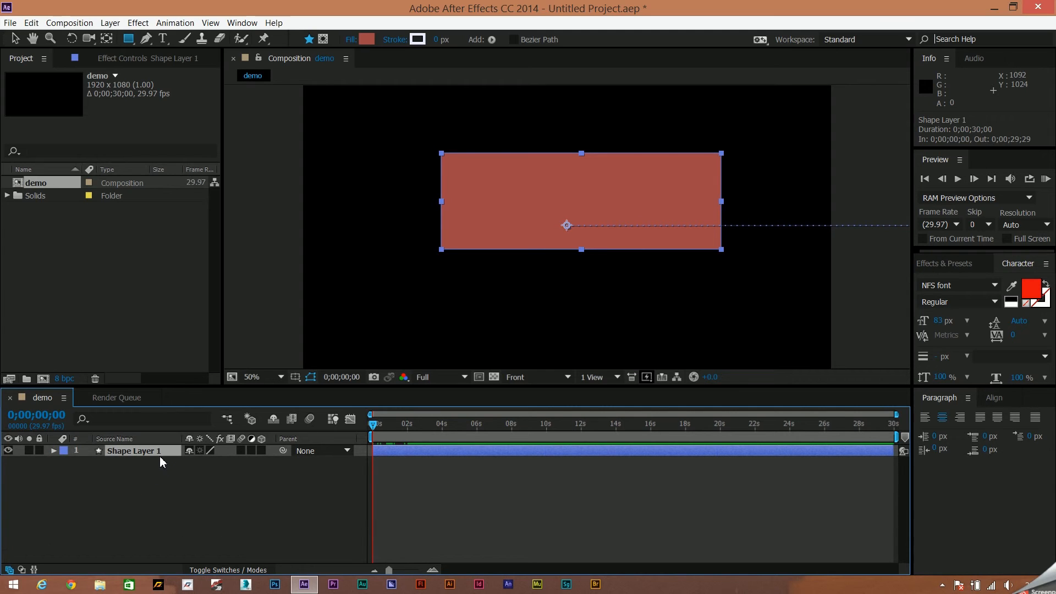
{"action": "key", "text": "Delete"}
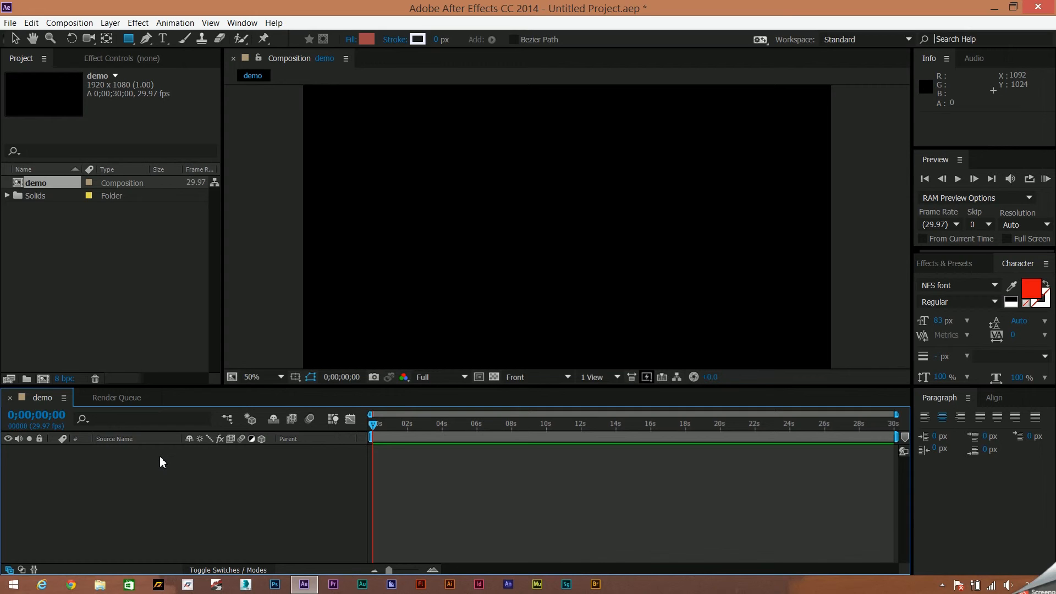
- Add an adjustment layer to the composition and expand its Transform properties
{"action": "right_click", "coordinate": [171, 477]}
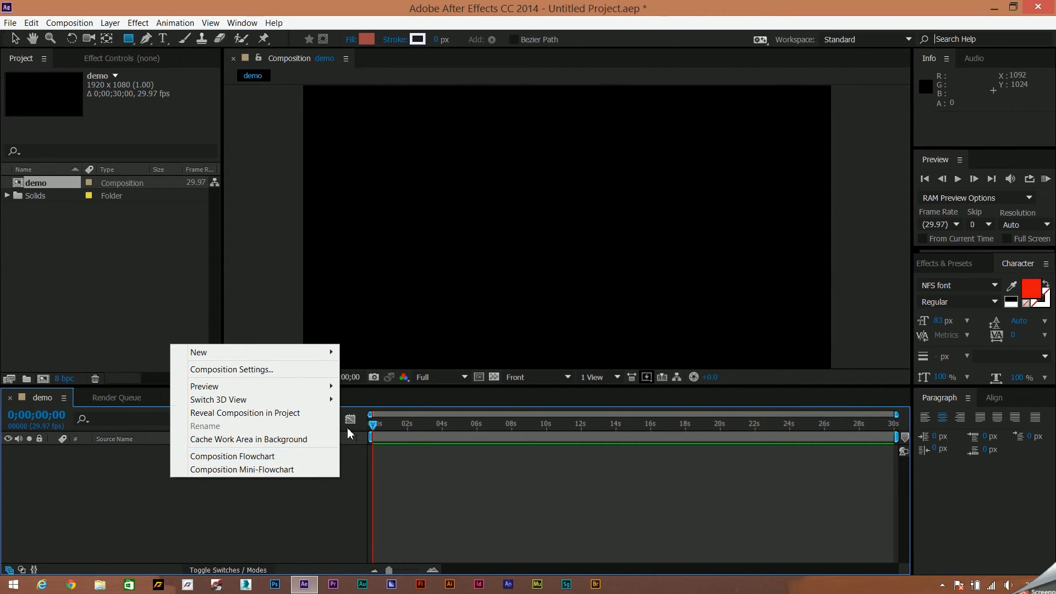
{"action": "mouse_move", "coordinate": [311, 352]}
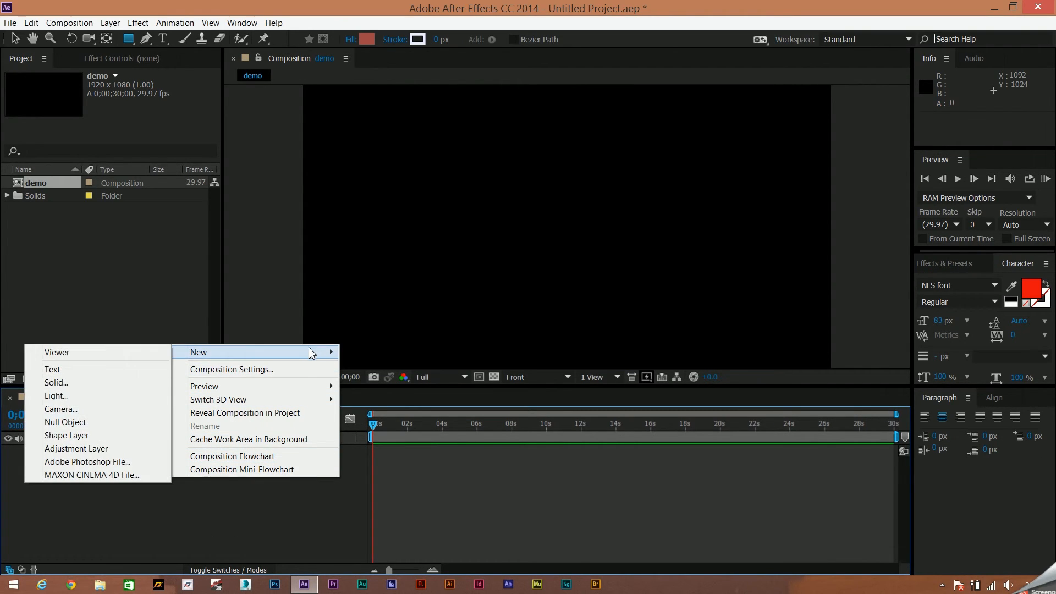
{"action": "left_click", "coordinate": [109, 453]}
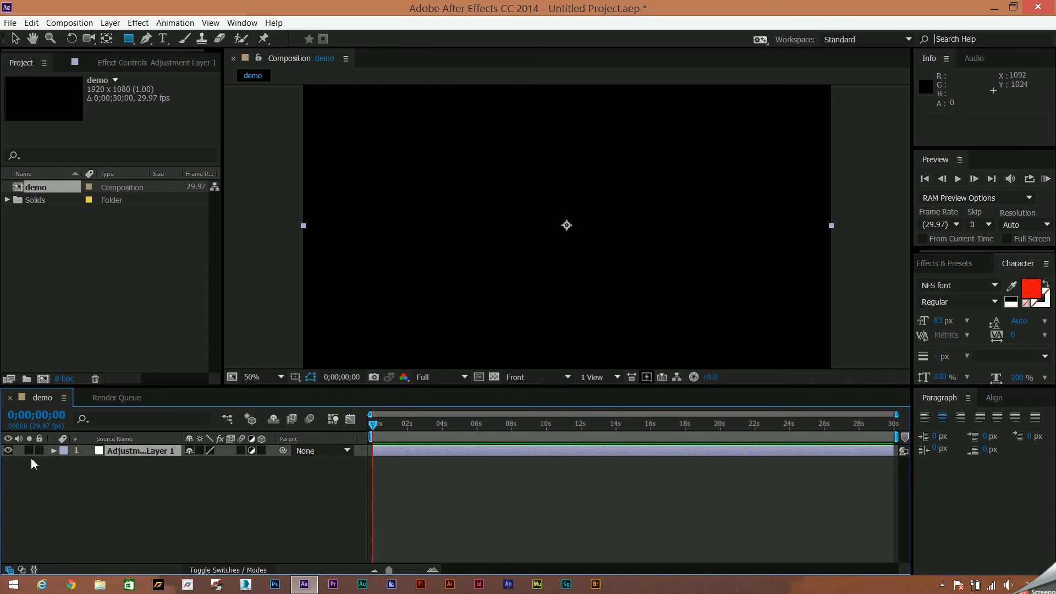
{"action": "left_click", "coordinate": [54, 451]}
{"action": "left_click", "coordinate": [66, 464]}
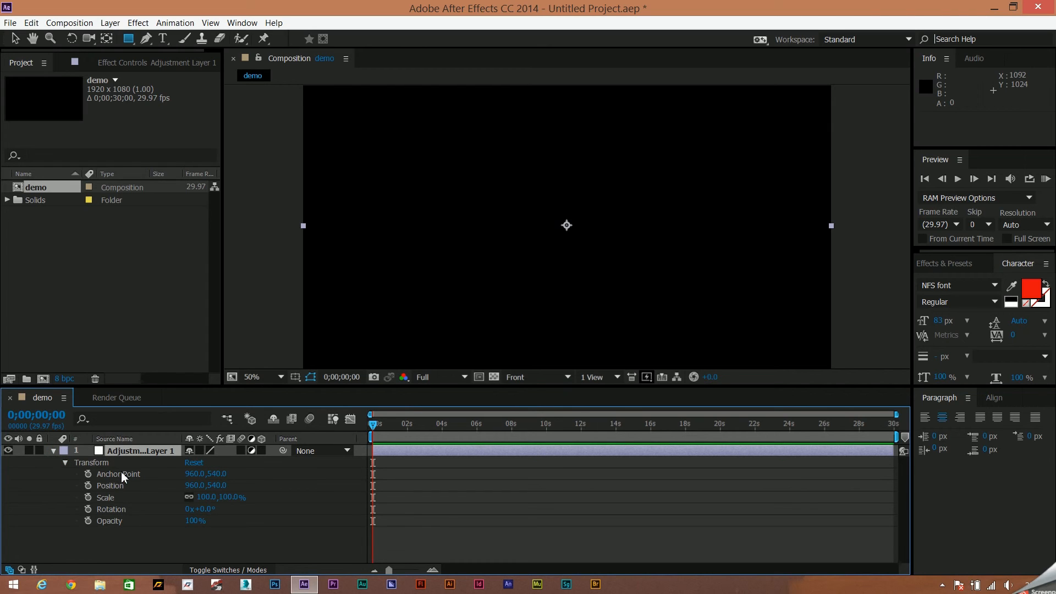
- Select all of the adjustment layer's Transform properties, and collapse and delete the layer
{"action": "left_click_drag", "start_coordinate": [133, 542], "coordinate": [145, 477]}
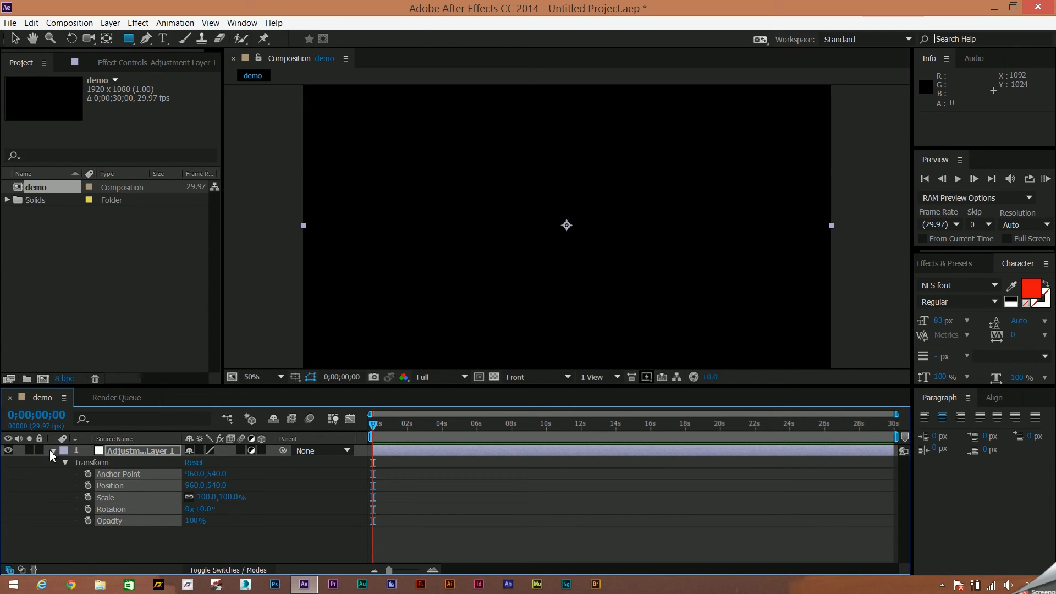
{"action": "left_click", "coordinate": [54, 451]}
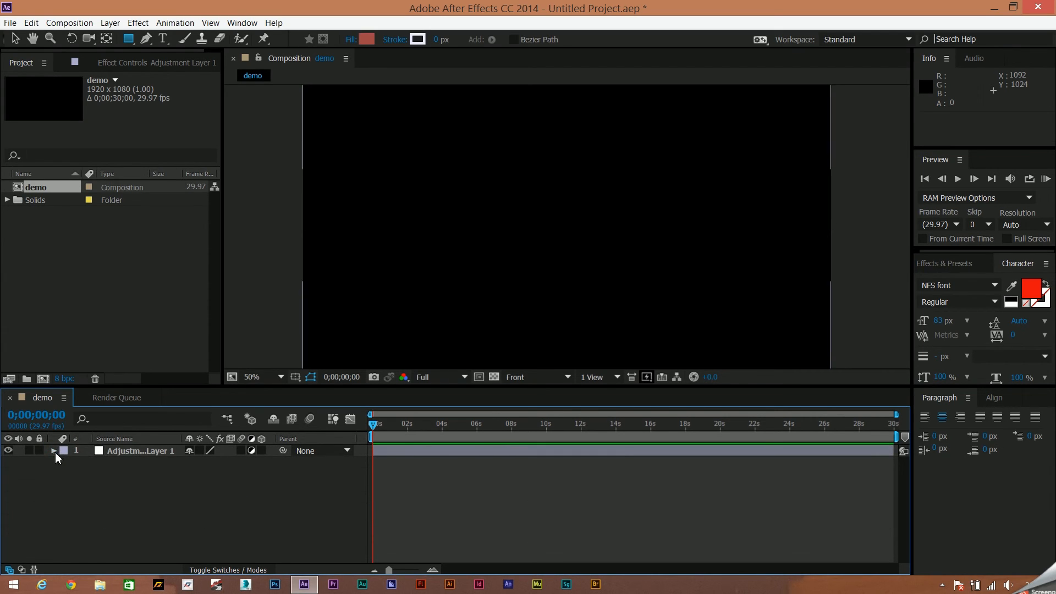
{"action": "left_click", "coordinate": [136, 452]}
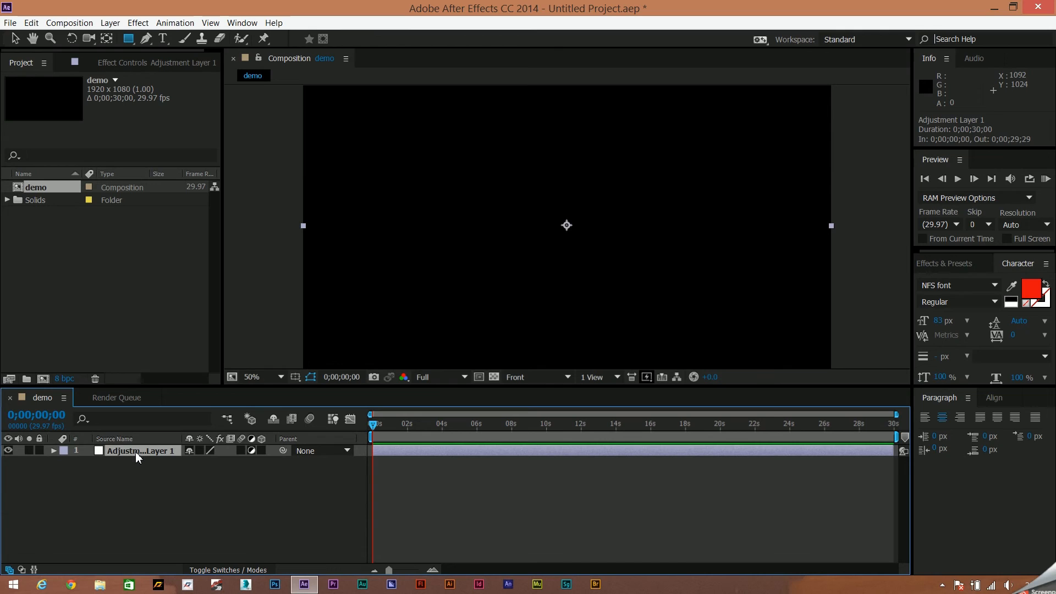
{"action": "key", "text": "Delete"}
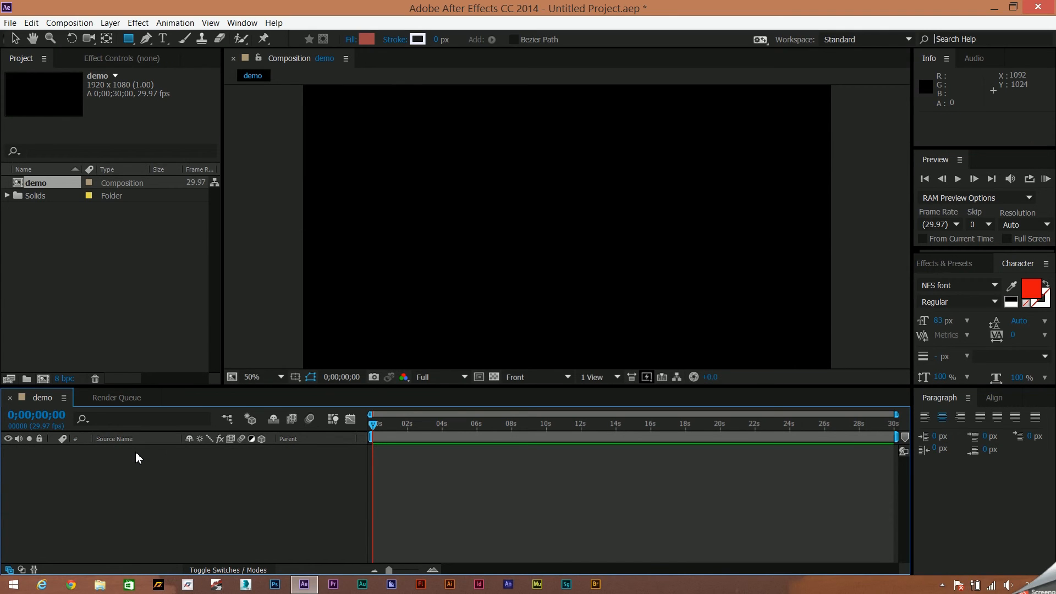